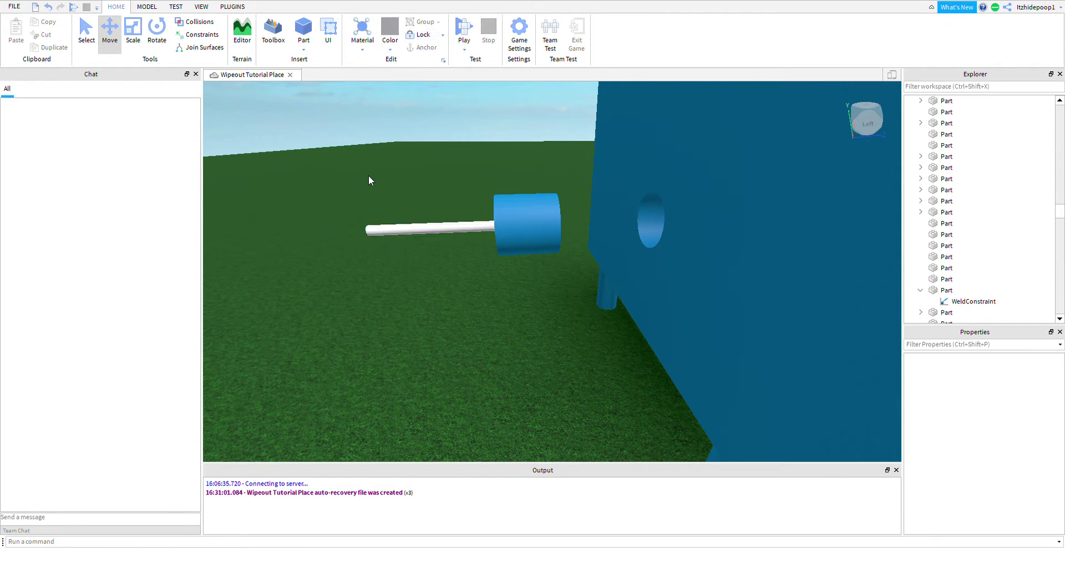
- Examine the white rod and blue cylinder standing behind the wall, and the hole they line up with
{"action": "key", "text": "s"}
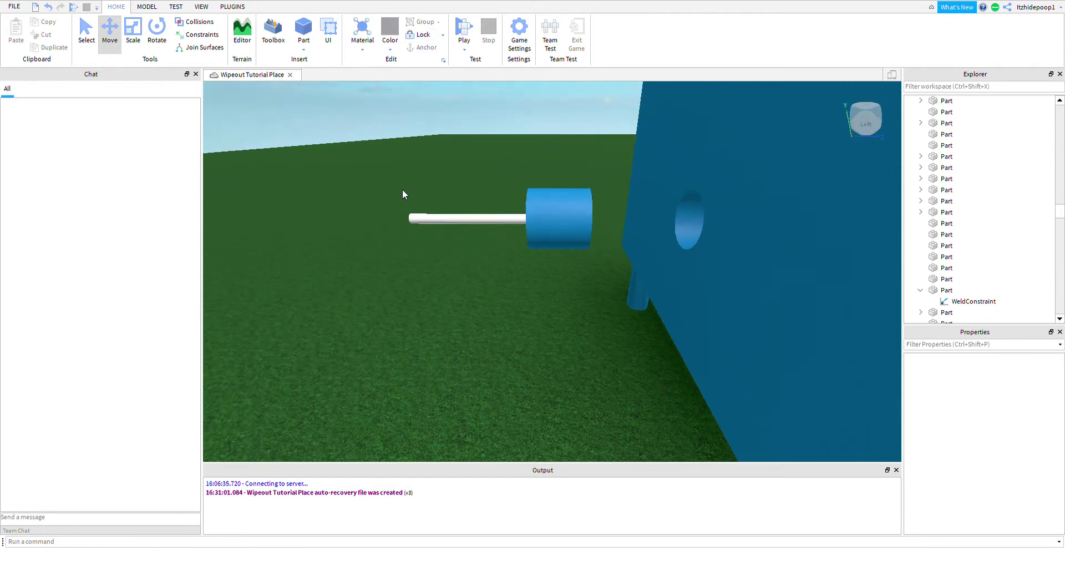
{"action": "key", "text": "a"}
{"action": "key", "text": "s"}
{"action": "key", "text": "d"}
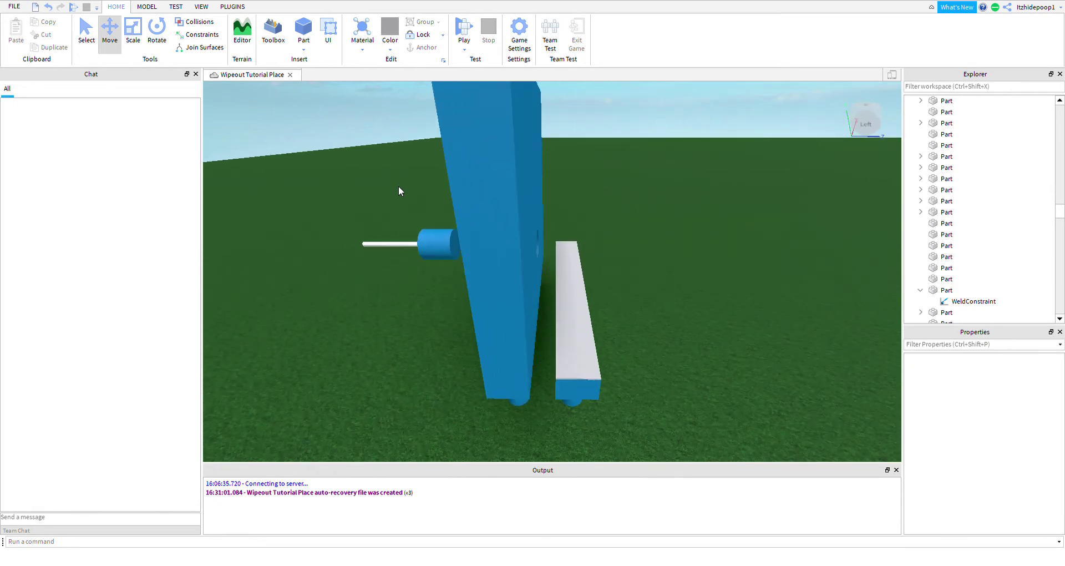
{"action": "key", "text": "a"}
{"action": "key", "text": "s"}
{"action": "key", "text": "a"}
{"action": "key", "text": "w"}
{"action": "key", "text": "a"}
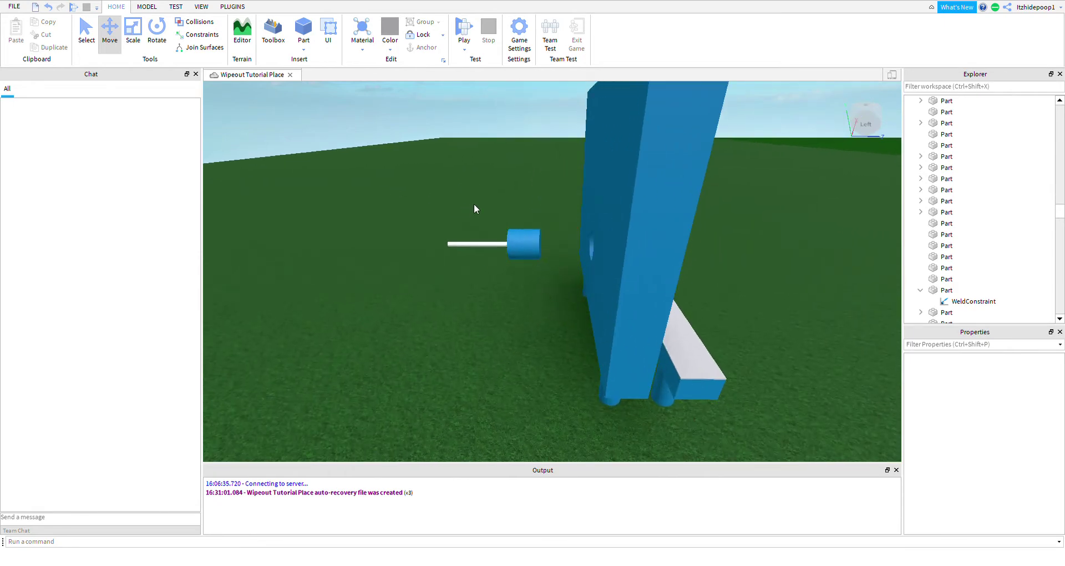
{"action": "right_click_drag", "start_coordinate": [473, 204], "coordinate": [474, 200]}
{"action": "key", "text": "s"}
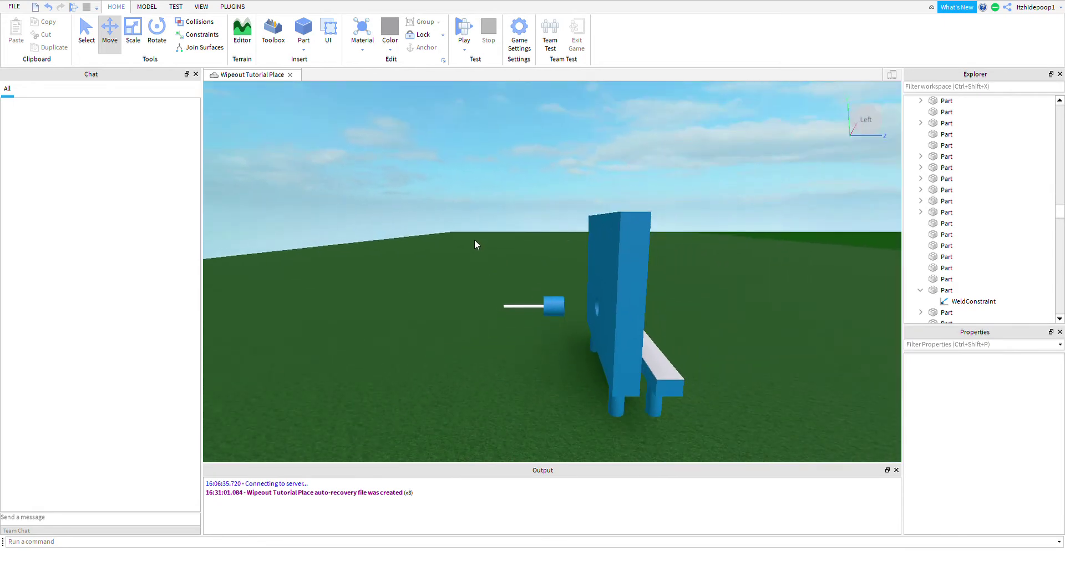
{"action": "key", "text": "w"}
{"action": "key", "text": "a"}
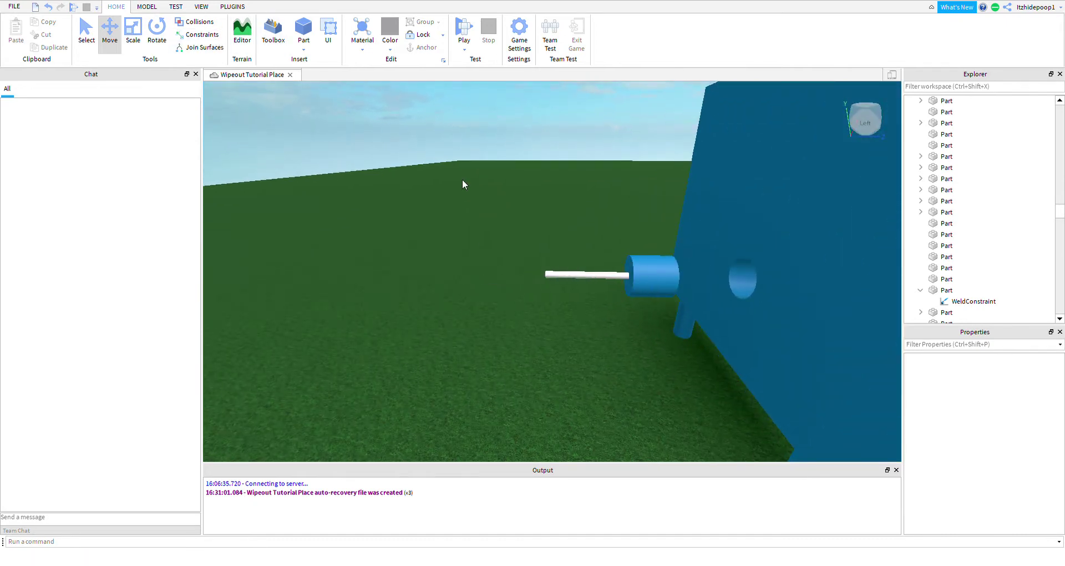
{"action": "scroll", "coordinate": [499, 216], "scroll_direction": "up", "scroll_amount": 5}
{"action": "left_click", "coordinate": [499, 213]}
{"action": "scroll", "coordinate": [563, 224], "scroll_direction": "down", "scroll_amount": 3}
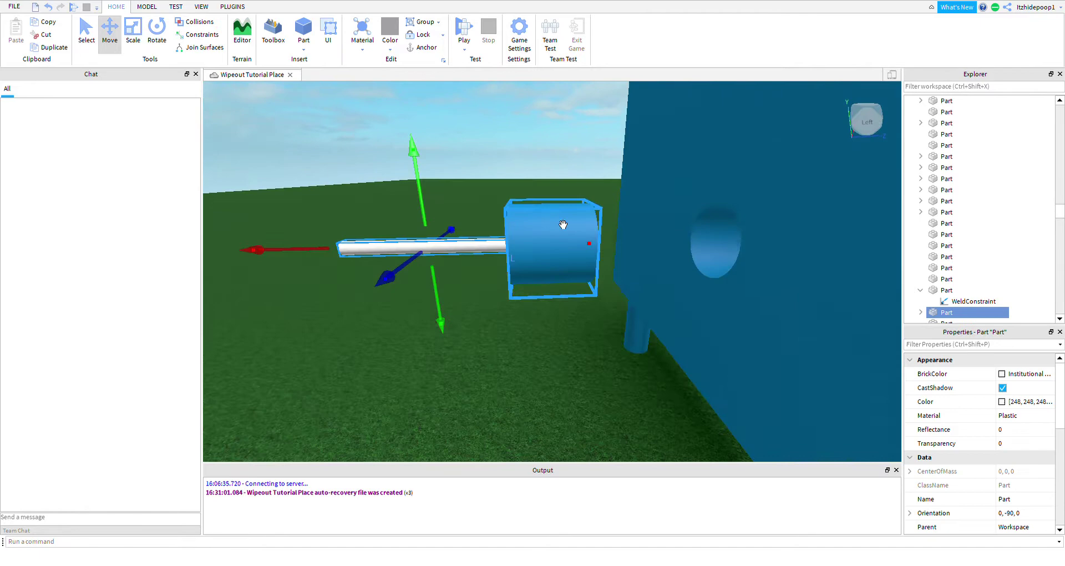
{"action": "right_click_drag", "start_coordinate": [563, 224], "coordinate": [566, 224]}
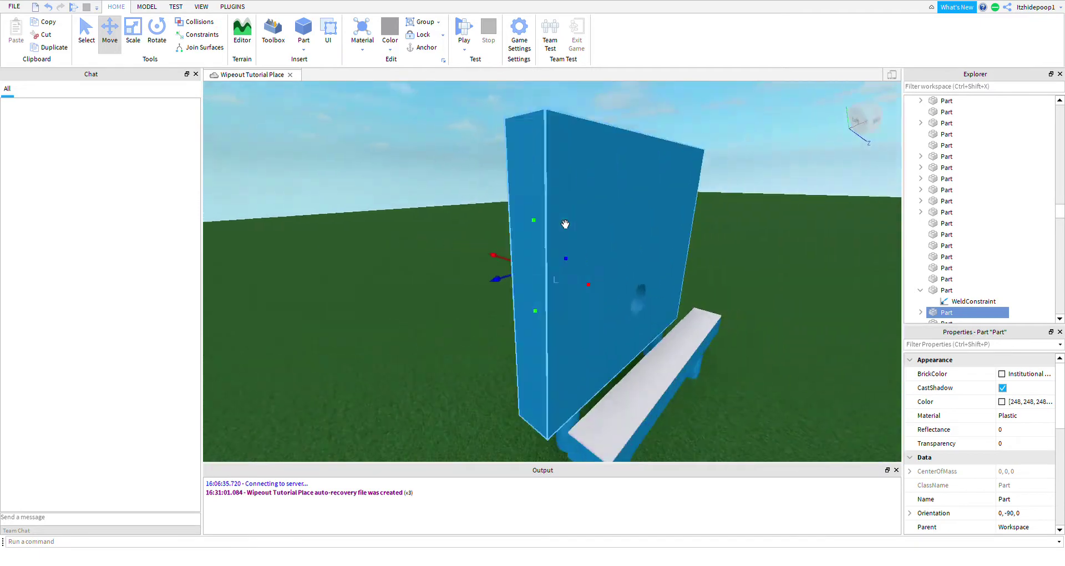
- Separate the wall union to inspect the negative cylinder cutting its hole, and union the two parts again
{"action": "scroll", "coordinate": [494, 159], "scroll_direction": "down", "scroll_amount": 5}
{"action": "left_click", "coordinate": [540, 216]}
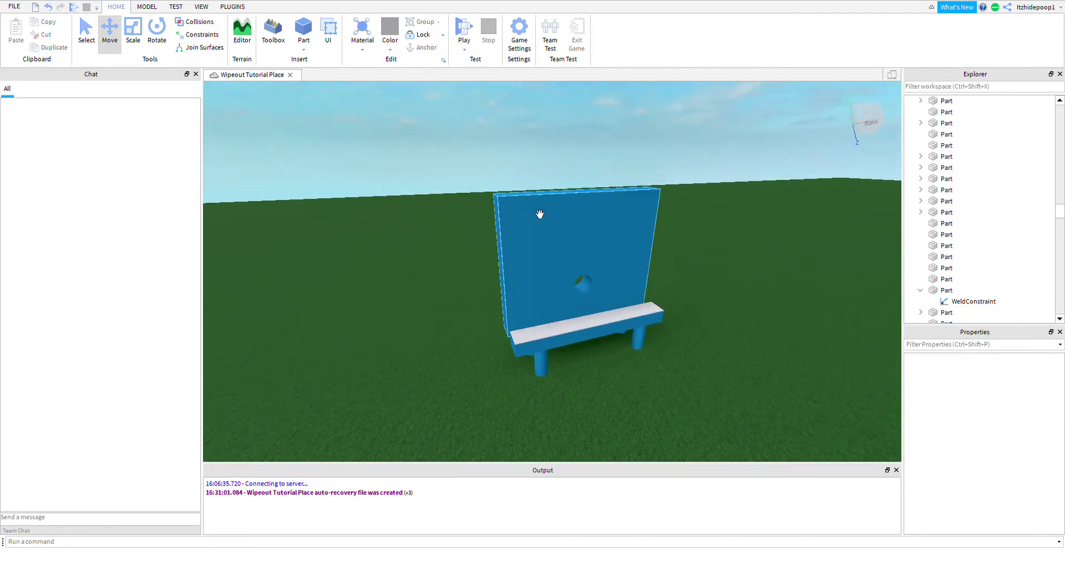
{"action": "left_click", "coordinate": [148, 6]}
{"action": "left_click", "coordinate": [511, 31]}
{"action": "right_click_drag", "start_coordinate": [654, 183], "coordinate": [690, 188]}
{"action": "scroll", "coordinate": [690, 189], "scroll_direction": "up", "scroll_amount": 5}
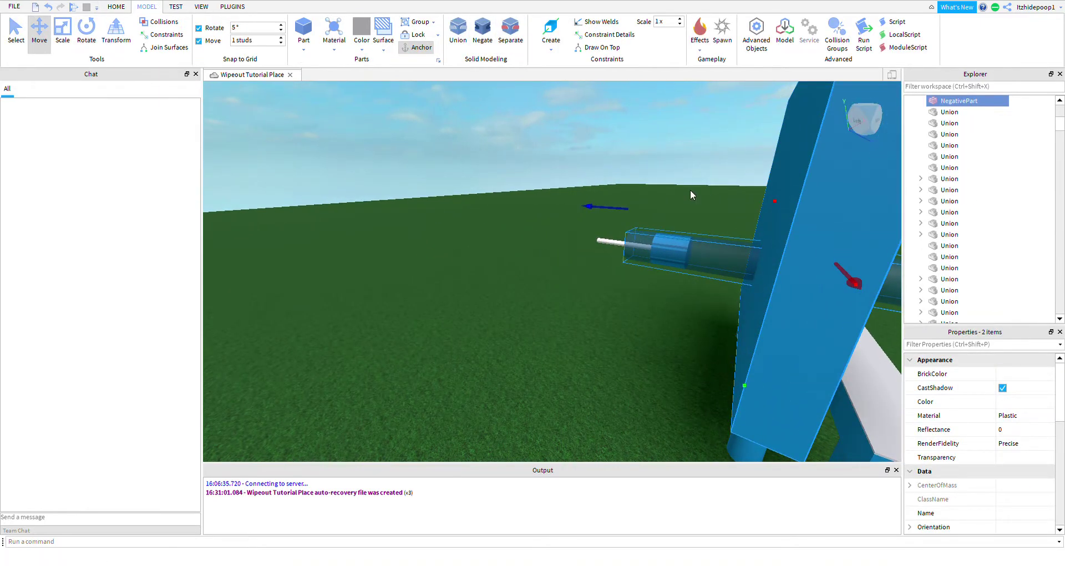
{"action": "scroll", "coordinate": [637, 222], "scroll_direction": "up", "scroll_amount": 8}
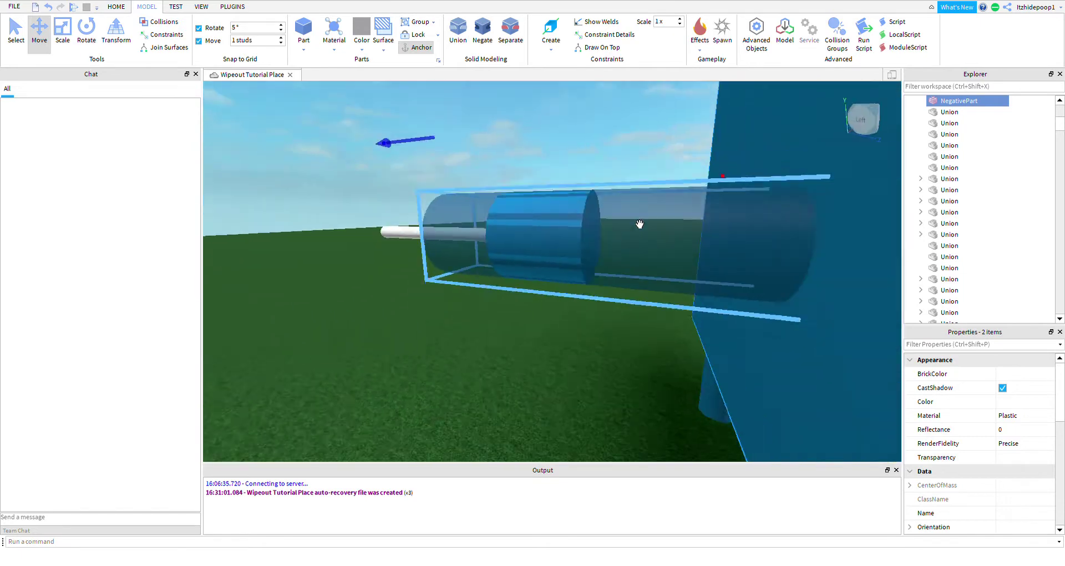
{"action": "scroll", "coordinate": [640, 224], "scroll_direction": "down", "scroll_amount": 8}
{"action": "left_click", "coordinate": [459, 30]}
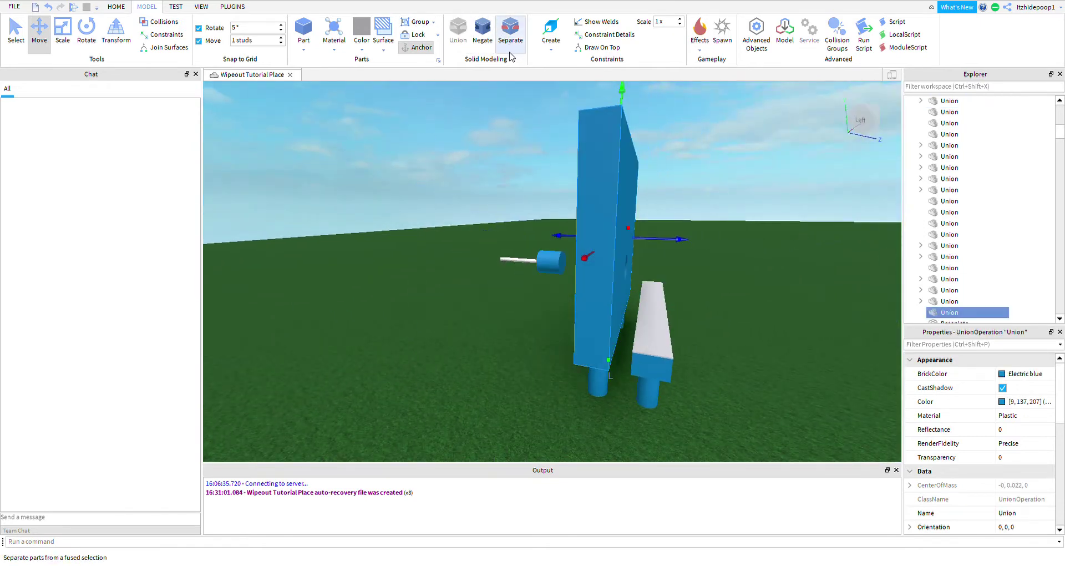
- Inspect the wall and bench from the side and select the rod and cylinder together
{"action": "right_click_drag", "start_coordinate": [564, 117], "coordinate": [620, 111]}
{"action": "scroll", "coordinate": [579, 131], "scroll_direction": "up", "scroll_amount": 6}
{"action": "scroll", "coordinate": [596, 148], "scroll_direction": "down", "scroll_amount": 8}
{"action": "scroll", "coordinate": [618, 115], "scroll_direction": "up", "scroll_amount": 8}
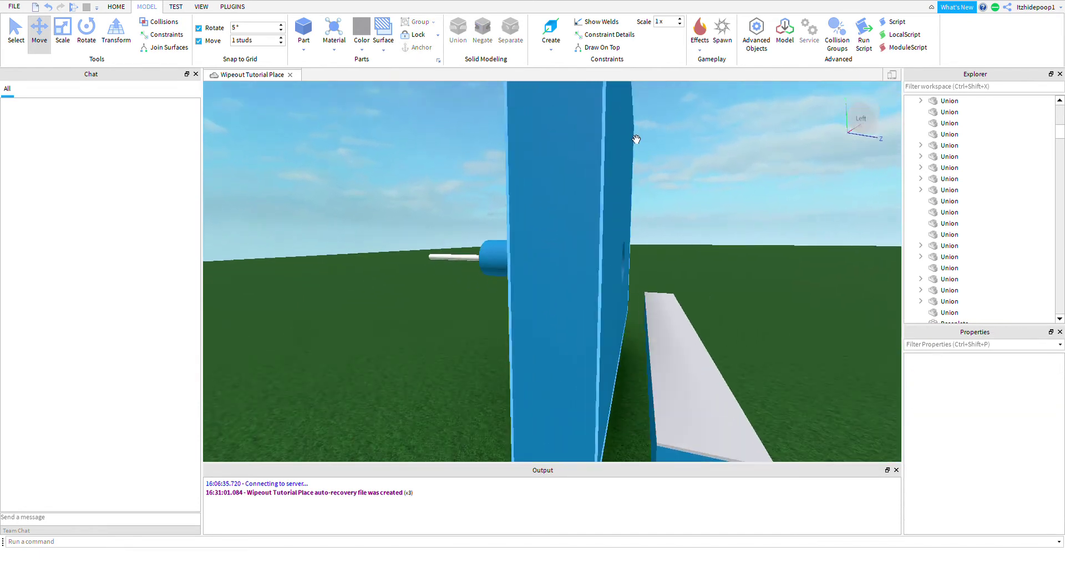
{"action": "right_click_drag", "start_coordinate": [667, 138], "coordinate": [440, 161]}
{"action": "scroll", "coordinate": [440, 161], "scroll_direction": "down", "scroll_amount": 3}
{"action": "left_click_drag", "start_coordinate": [438, 166], "coordinate": [582, 256]}
{"action": "right_click_drag", "start_coordinate": [616, 252], "coordinate": [621, 251]}
{"action": "scroll", "coordinate": [621, 252], "scroll_direction": "down", "scroll_amount": 3}
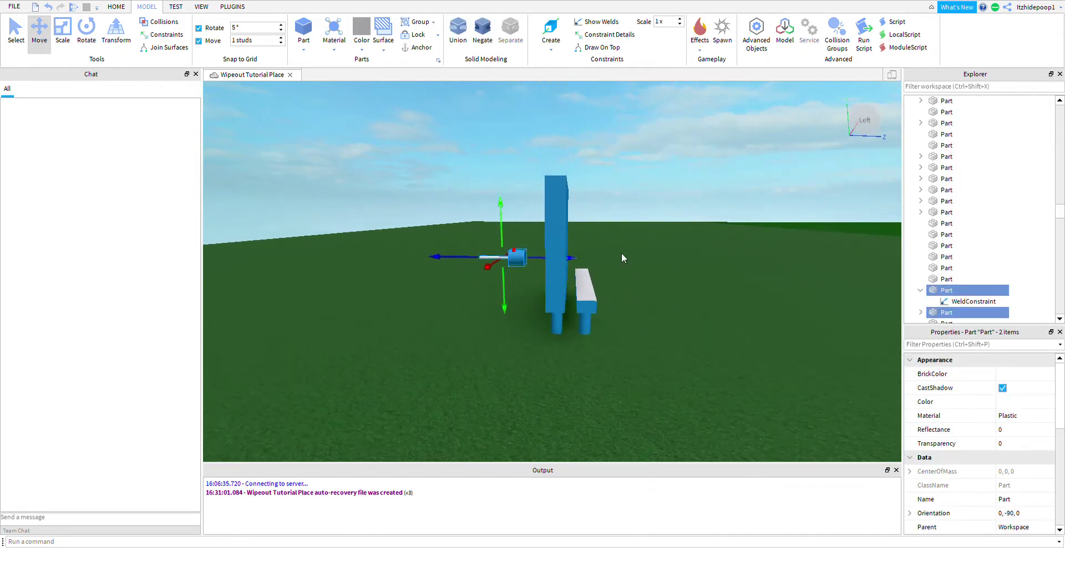
{"action": "scroll", "coordinate": [618, 371], "scroll_direction": "up", "scroll_amount": 5}
{"action": "right_click_drag", "start_coordinate": [618, 370], "coordinate": [518, 316]}
{"action": "scroll", "coordinate": [510, 290], "scroll_direction": "up", "scroll_amount": 3}
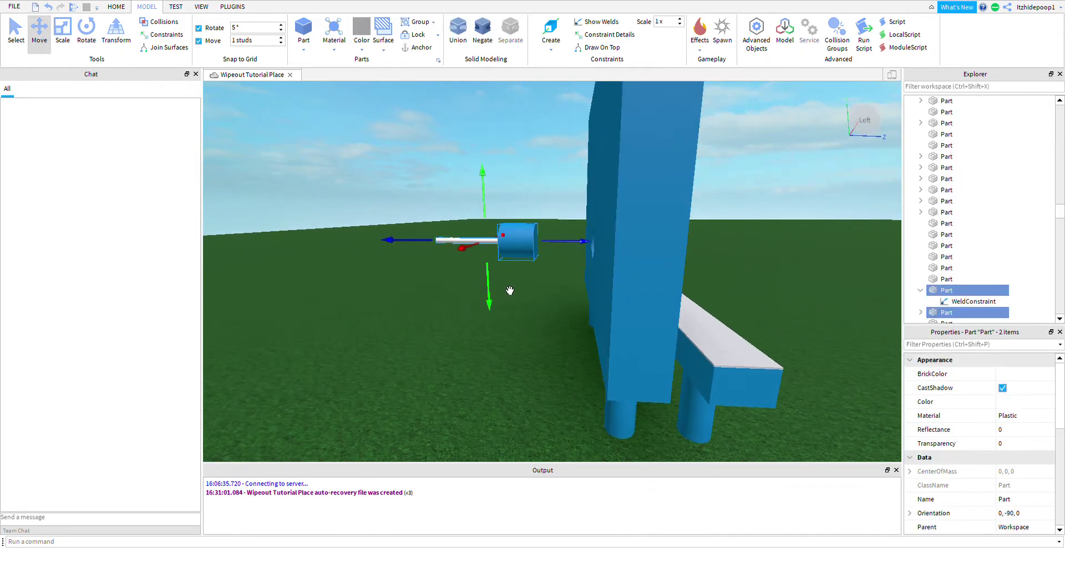
- Examine how the cylinder and rod are positioned relative to the hole in the wall
{"action": "key", "text": "ctrl+u"}
{"action": "right_click_drag", "start_coordinate": [495, 202], "coordinate": [510, 211]}
{"action": "scroll", "coordinate": [523, 219], "scroll_direction": "down", "scroll_amount": 3}
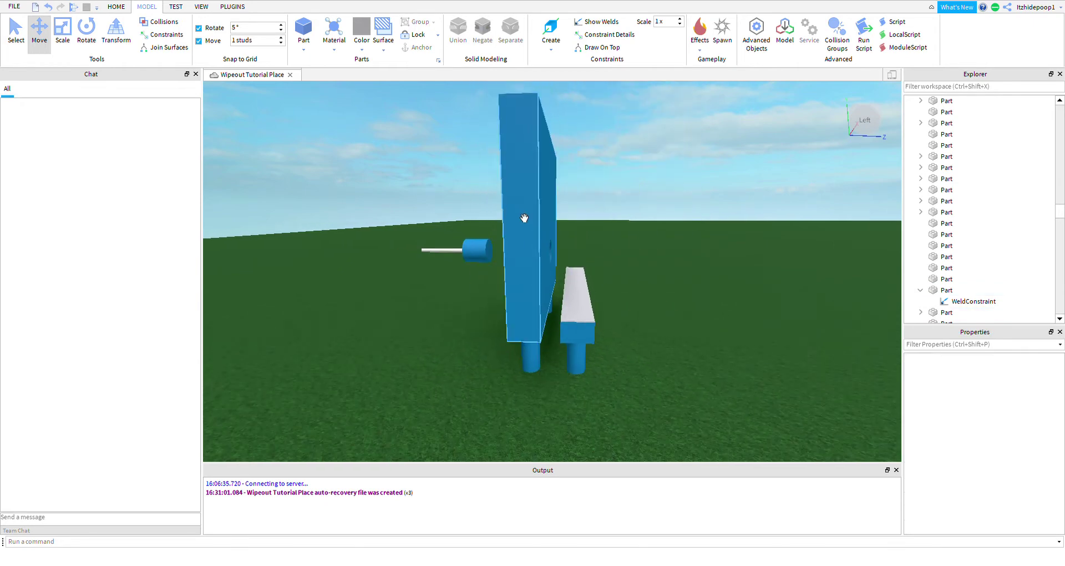
{"action": "right_click_drag", "start_coordinate": [551, 184], "coordinate": [521, 231]}
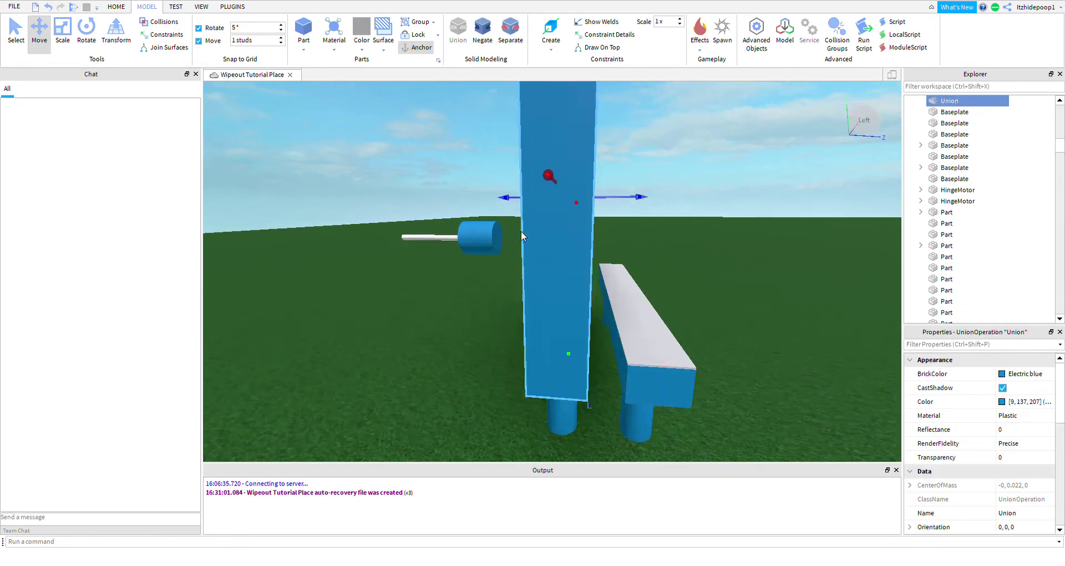
{"action": "scroll", "coordinate": [459, 190], "scroll_direction": "up", "scroll_amount": 3}
{"action": "right_click_drag", "start_coordinate": [459, 190], "coordinate": [483, 210]}
{"action": "left_click_drag", "start_coordinate": [483, 209], "coordinate": [649, 294]}
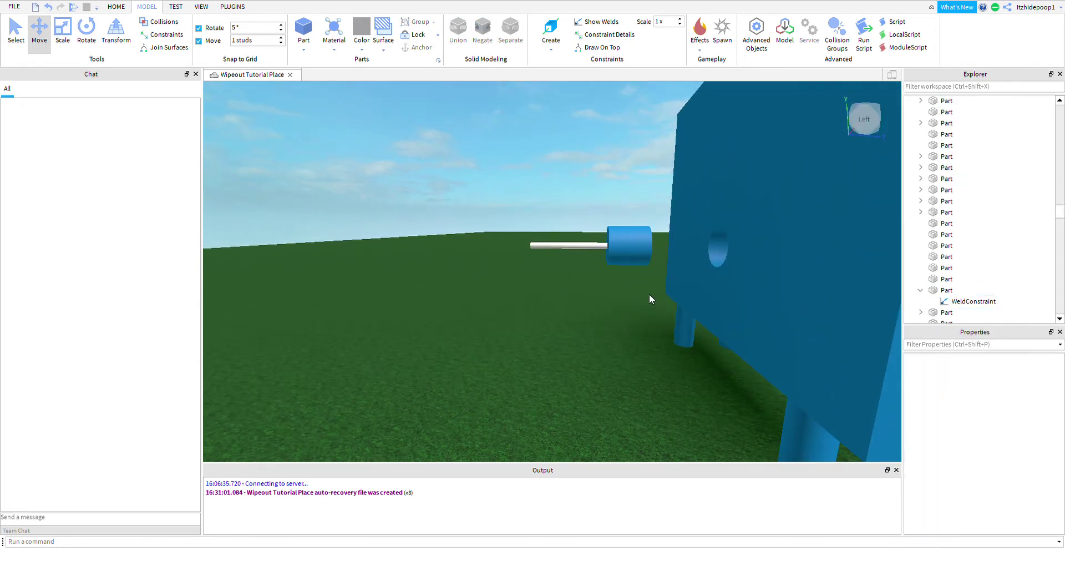
- Duplicate the white rod, place the copy at its outer end and shorten the copy to 1 stud
{"action": "key", "text": "f"}
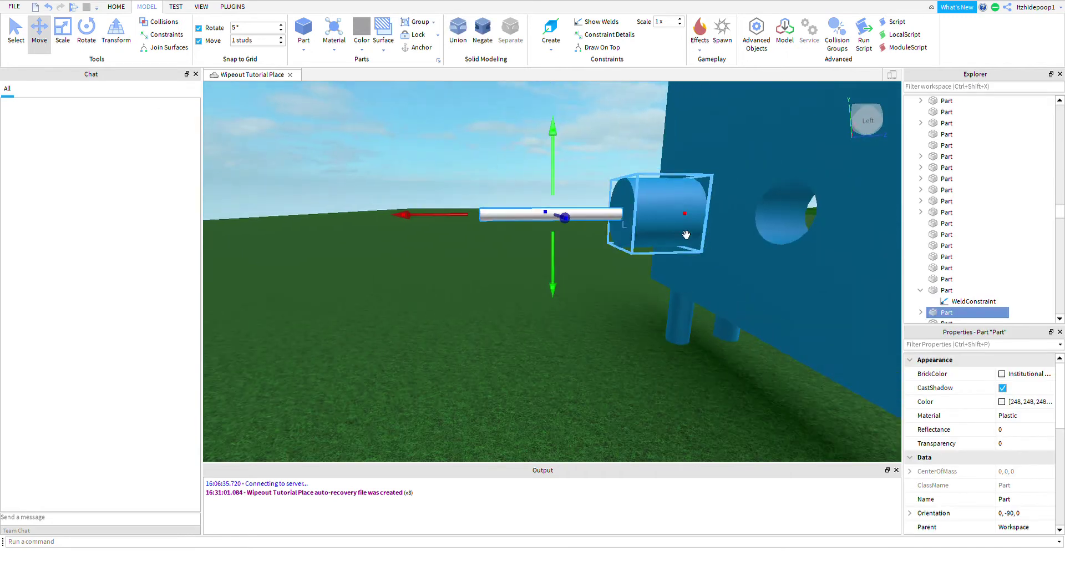
{"action": "key", "text": "ctrl+d"}
{"action": "left_click_drag", "start_coordinate": [688, 219], "coordinate": [547, 233]}
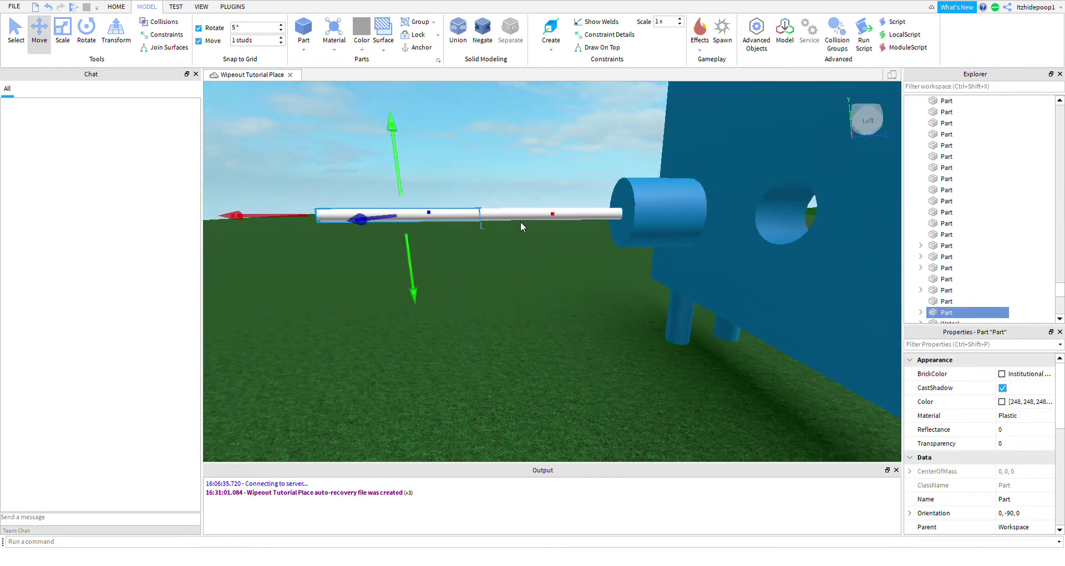
{"action": "left_click", "coordinate": [56, 43]}
{"action": "left_click_drag", "start_coordinate": [280, 224], "coordinate": [405, 224]}
- Change the rod copy's shape to Block and set its size to 1, 1, 1
{"action": "scroll", "coordinate": [1023, 454], "scroll_direction": "down", "scroll_amount": 5}
{"action": "left_click", "coordinate": [1026, 486]}
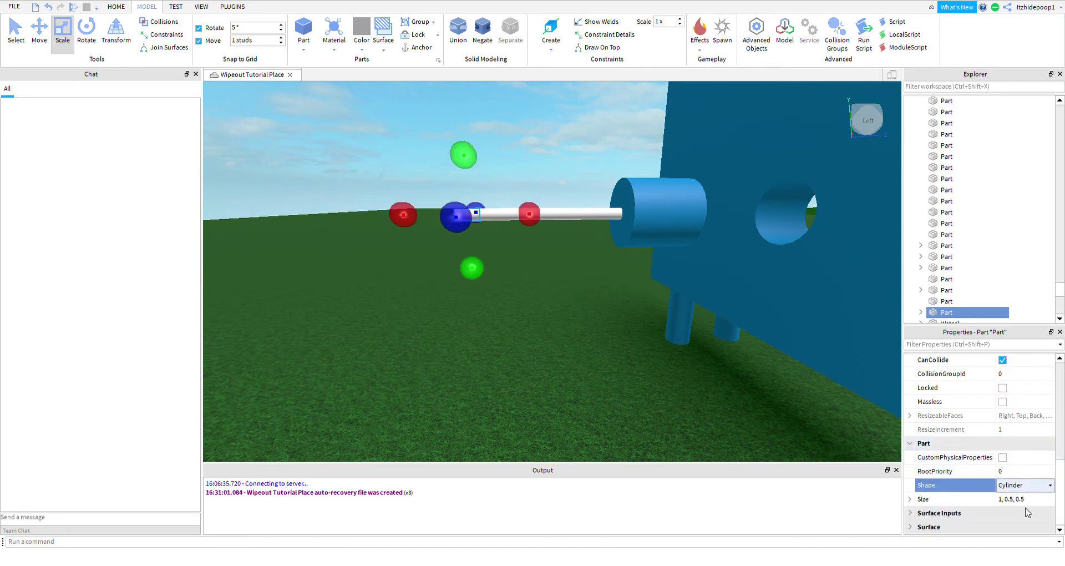
{"action": "key", "text": "f"}
{"action": "left_click", "coordinate": [1026, 499]}
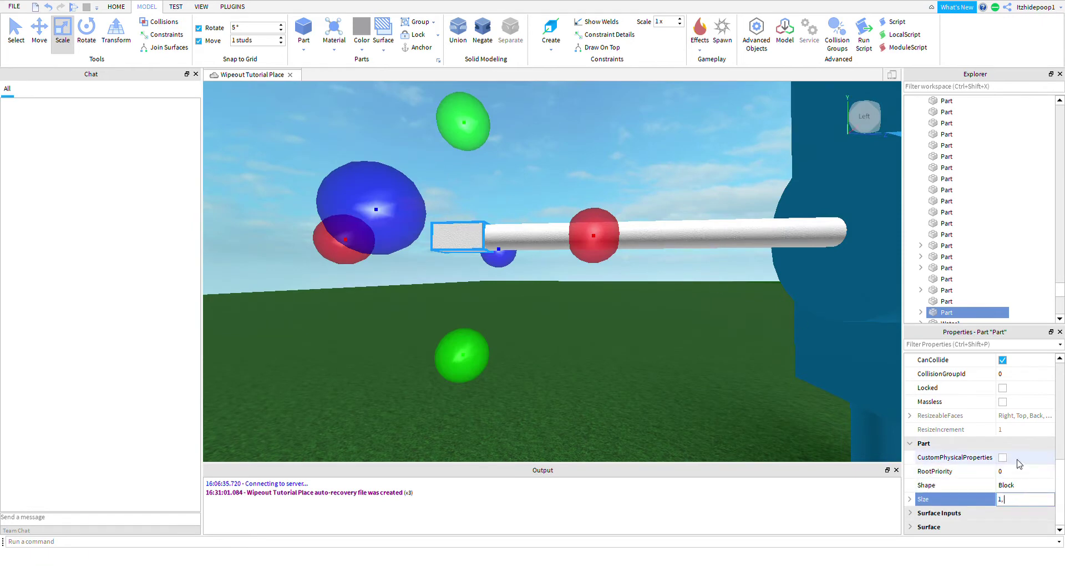
{"action": "type", "text": "1, 1,1"}
{"action": "key", "text": "Return"}
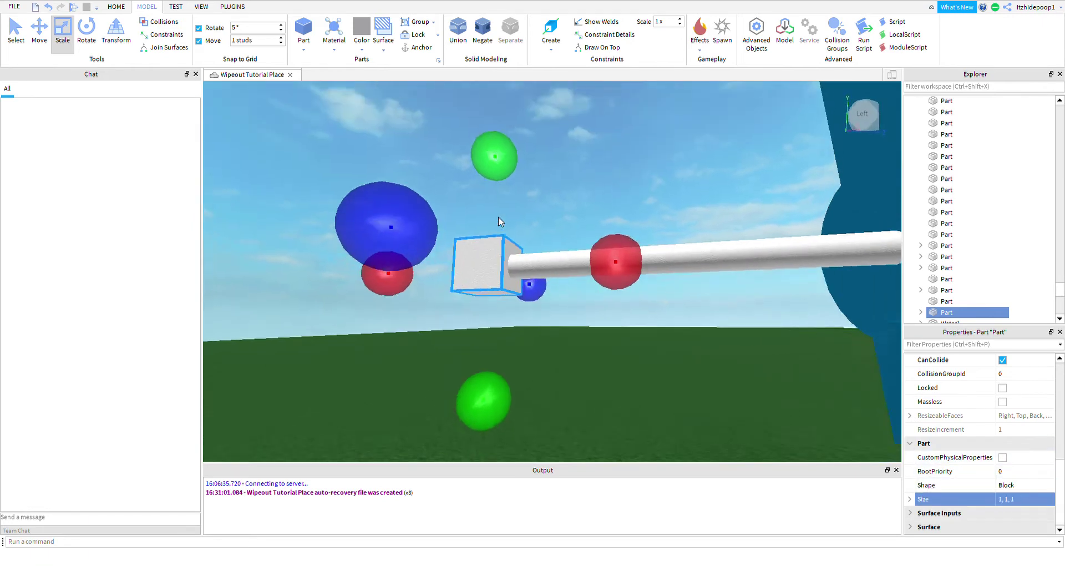
- Anchor the white block and create a constraint with attachments where the block meets the rod's outer end
{"action": "scroll", "coordinate": [498, 216], "scroll_direction": "up", "scroll_amount": 5}
{"action": "right_click_drag", "start_coordinate": [498, 216], "coordinate": [713, 262]}
{"action": "scroll", "coordinate": [587, 166], "scroll_direction": "down", "scroll_amount": 5}
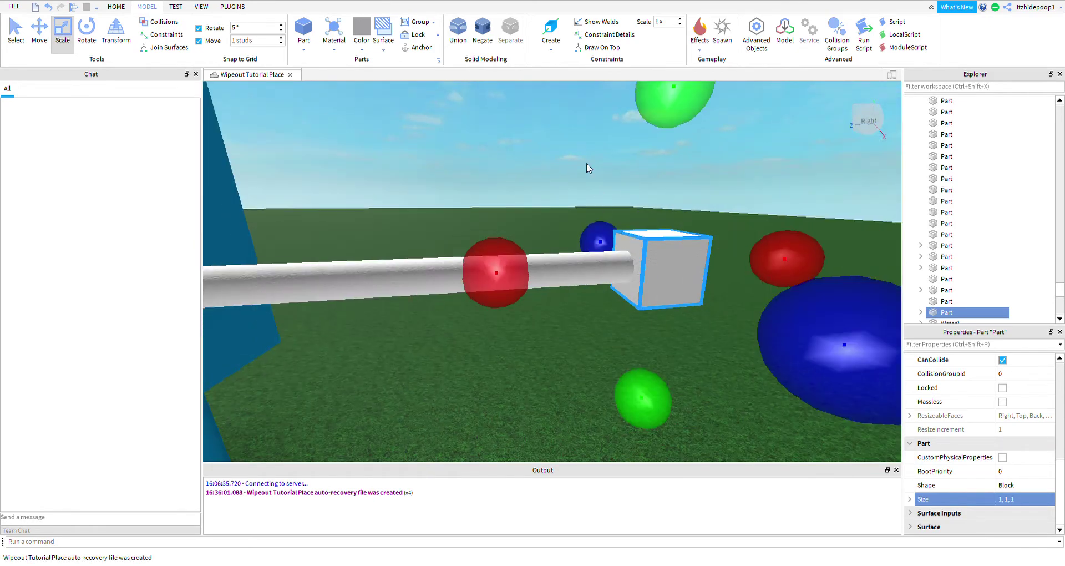
{"action": "left_click", "coordinate": [551, 33]}
{"action": "scroll", "coordinate": [499, 214], "scroll_direction": "up", "scroll_amount": 8}
{"action": "right_click_drag", "start_coordinate": [536, 218], "coordinate": [603, 252]}
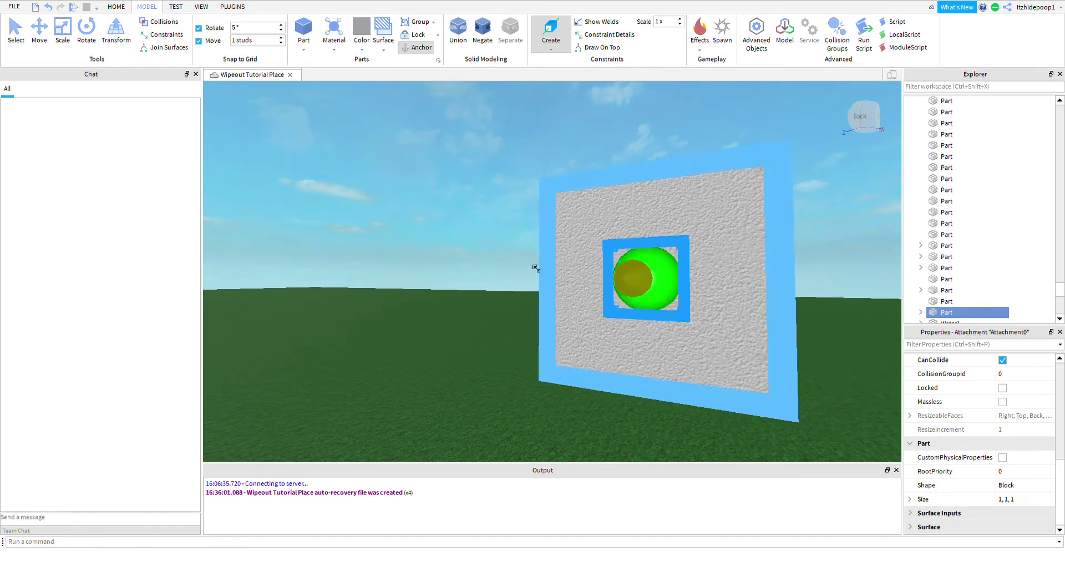
{"action": "right_click_drag", "start_coordinate": [536, 268], "coordinate": [602, 261]}
{"action": "scroll", "coordinate": [601, 261], "scroll_direction": "up", "scroll_amount": 4}
{"action": "scroll", "coordinate": [332, 293], "scroll_direction": "down", "scroll_amount": 4}
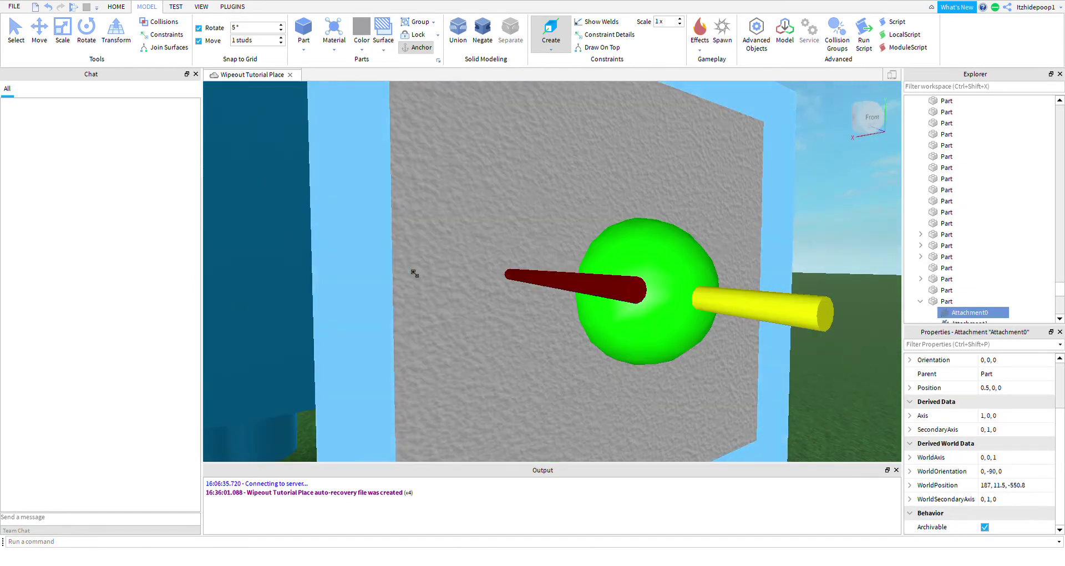
{"action": "right_click_drag", "start_coordinate": [414, 273], "coordinate": [569, 305]}
{"action": "scroll", "coordinate": [454, 274], "scroll_direction": "up", "scroll_amount": 5}
{"action": "scroll", "coordinate": [466, 276], "scroll_direction": "down", "scroll_amount": 5}
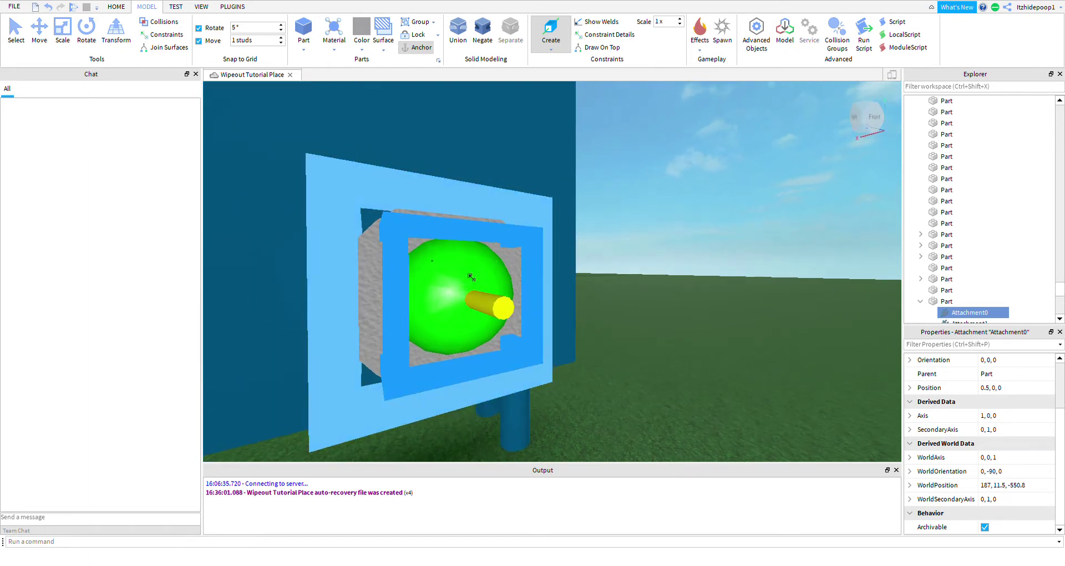
{"action": "left_click", "coordinate": [471, 277]}
- Check the block and the rod individually after placing the constraint attachments
{"action": "scroll", "coordinate": [480, 295], "scroll_direction": "down", "scroll_amount": 3}
{"action": "scroll", "coordinate": [516, 304], "scroll_direction": "down", "scroll_amount": 3}
{"action": "left_click", "coordinate": [628, 290]}
{"action": "left_click", "coordinate": [560, 293]}
{"action": "scroll", "coordinate": [554, 266], "scroll_direction": "down", "scroll_amount": 5}
{"action": "left_click", "coordinate": [542, 211]}
{"action": "scroll", "coordinate": [580, 294], "scroll_direction": "up", "scroll_amount": 4}
{"action": "left_click", "coordinate": [555, 292]}
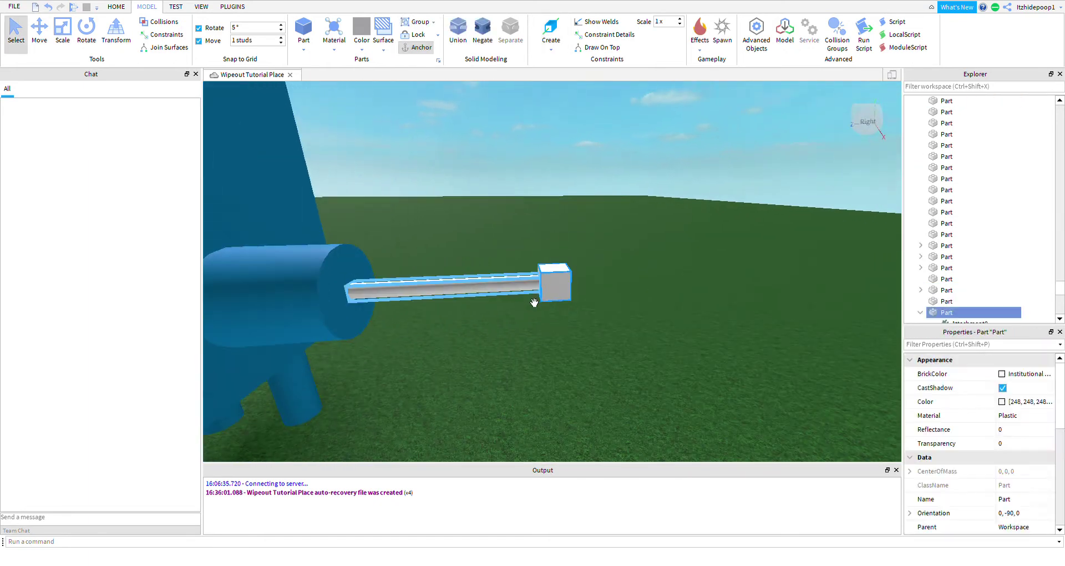
{"action": "left_click", "coordinate": [534, 299]}
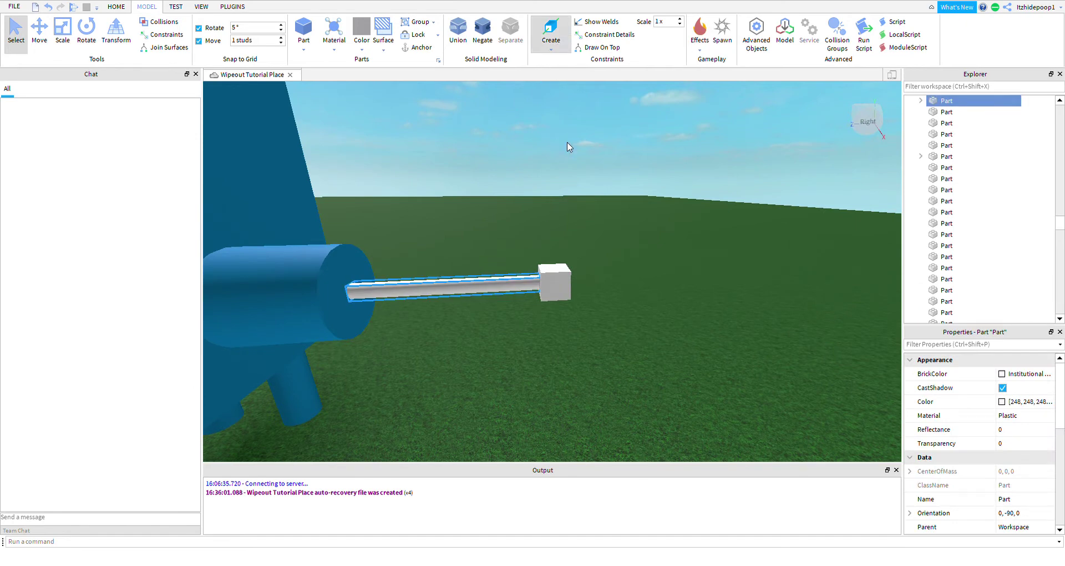
- Try moving the rod on its own away from the cylinder and block, and undo the move
{"action": "scroll", "coordinate": [488, 167], "scroll_direction": "down", "scroll_amount": 4}
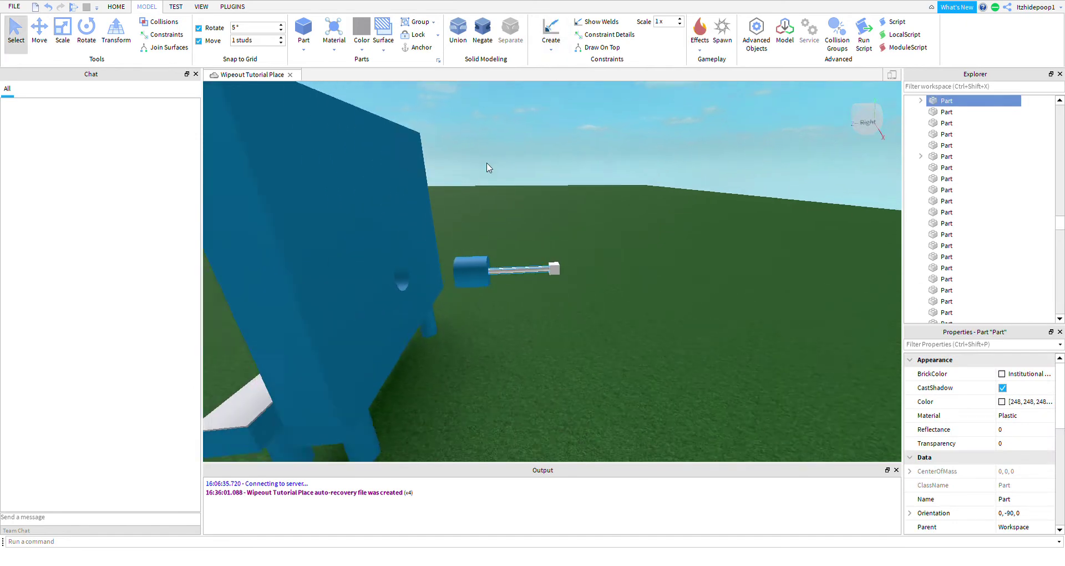
{"action": "scroll", "coordinate": [489, 167], "scroll_direction": "down", "scroll_amount": 3}
{"action": "left_click", "coordinate": [503, 167]}
{"action": "scroll", "coordinate": [555, 266], "scroll_direction": "up", "scroll_amount": 5}
{"action": "left_click_drag", "start_coordinate": [563, 274], "coordinate": [583, 278]}
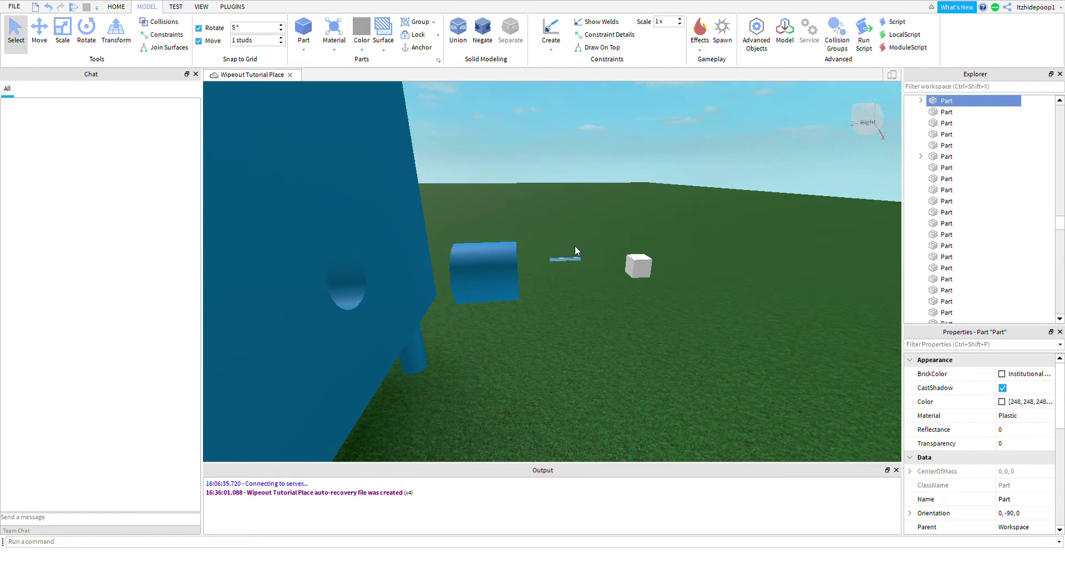
{"action": "left_click", "coordinate": [514, 213]}
{"action": "scroll", "coordinate": [352, 248], "scroll_direction": "up", "scroll_amount": 3}
{"action": "scroll", "coordinate": [426, 232], "scroll_direction": "down", "scroll_amount": 5}
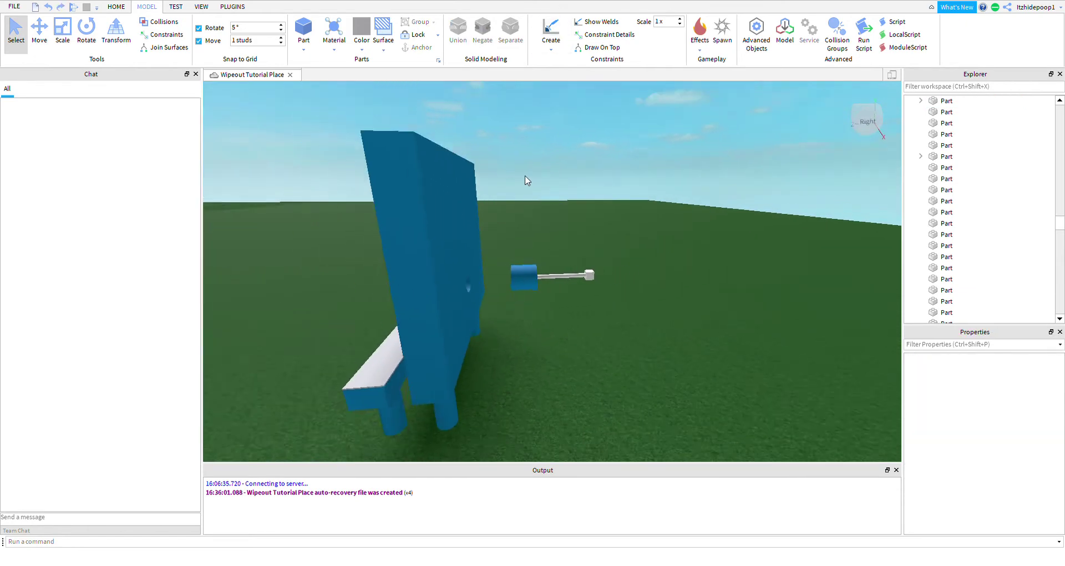
- Examine the blue cylinder, its WeldConstraint and its connection to the white rod
{"action": "scroll", "coordinate": [524, 275], "scroll_direction": "up", "scroll_amount": 5}
{"action": "left_click", "coordinate": [513, 283]}
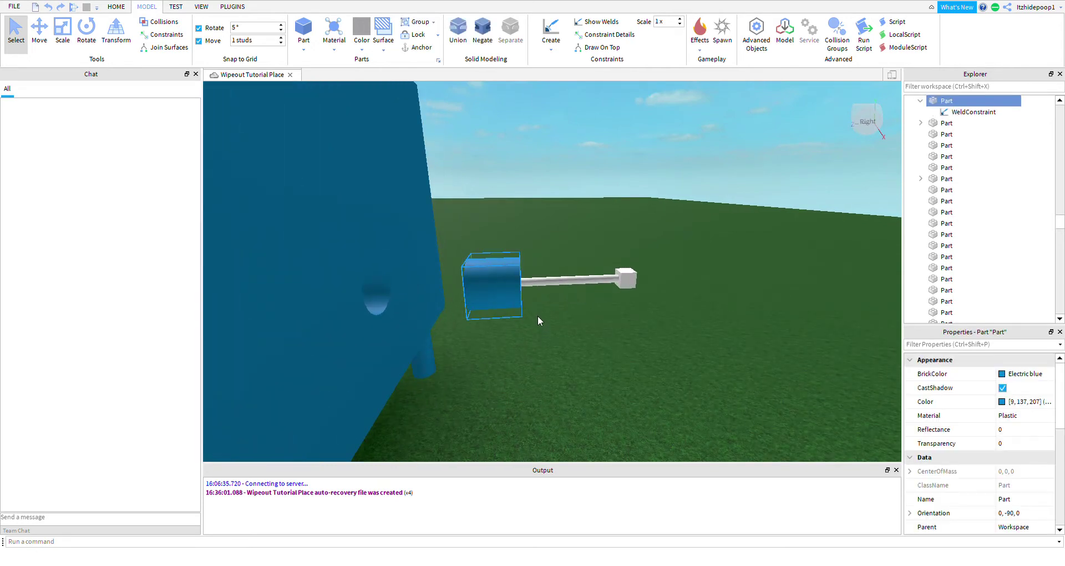
{"action": "left_click", "coordinate": [629, 220]}
{"action": "left_click", "coordinate": [491, 281]}
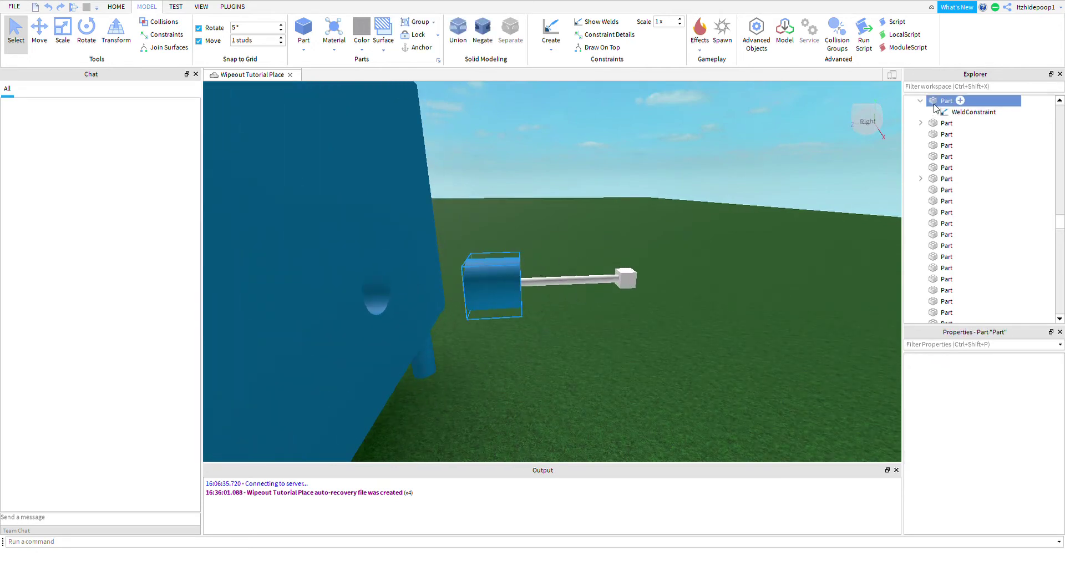
{"action": "left_click", "coordinate": [555, 224]}
{"action": "key", "text": "w"}
{"action": "key", "text": "a"}
{"action": "left_click", "coordinate": [580, 302]}
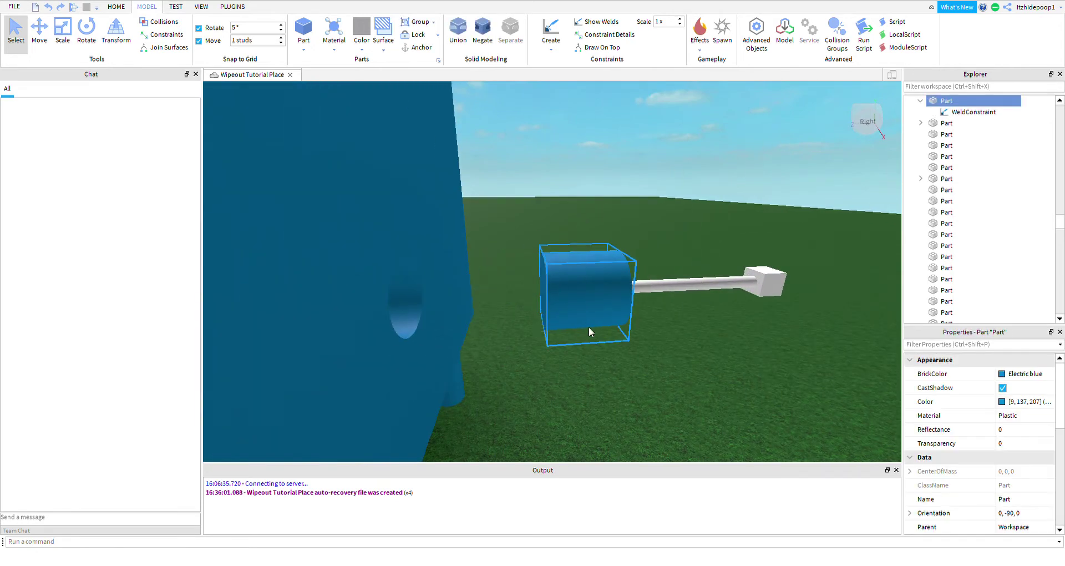
{"action": "key", "text": "d"}
{"action": "left_click", "coordinate": [538, 208]}
{"action": "key", "text": "w"}
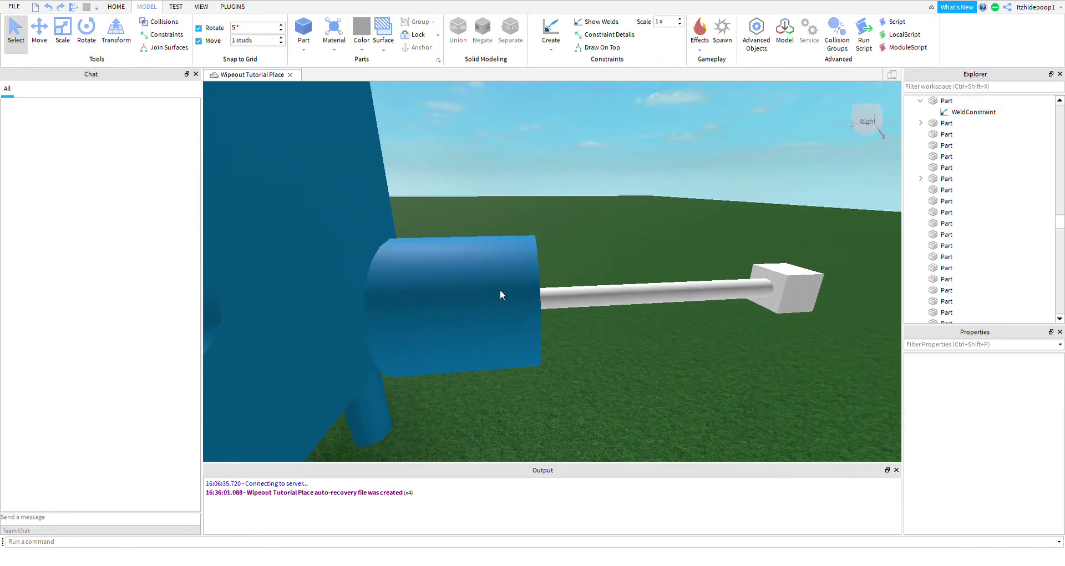
- Examine the white rod's connections to the blue cylinder and the white block from several angles and distances
{"action": "key", "text": "s"}
{"action": "left_click", "coordinate": [577, 305]}
{"action": "left_click", "coordinate": [483, 231]}
{"action": "key", "text": "w"}
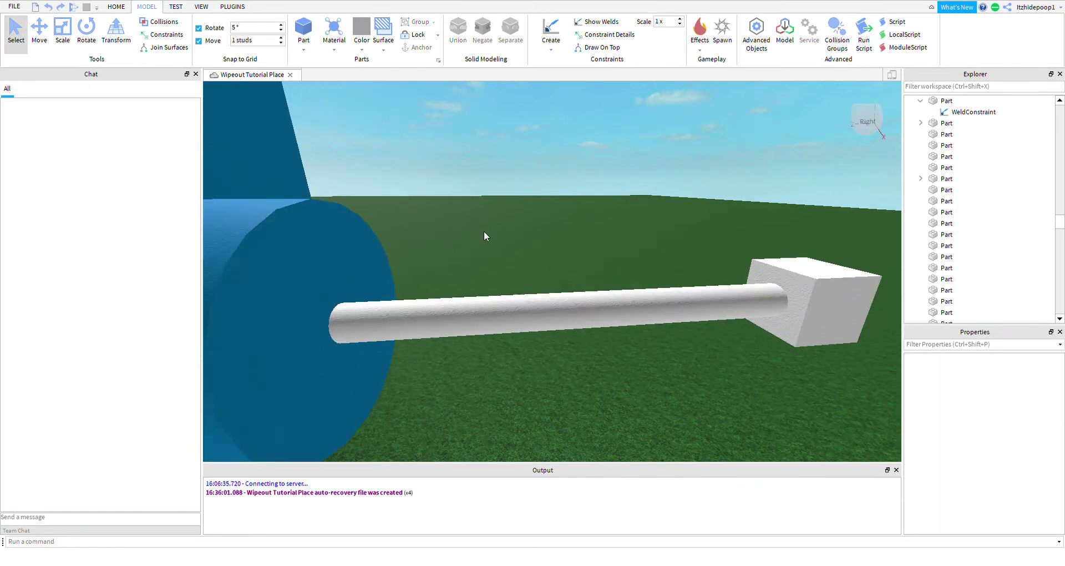
{"action": "key", "text": "s"}
{"action": "key", "text": "w"}
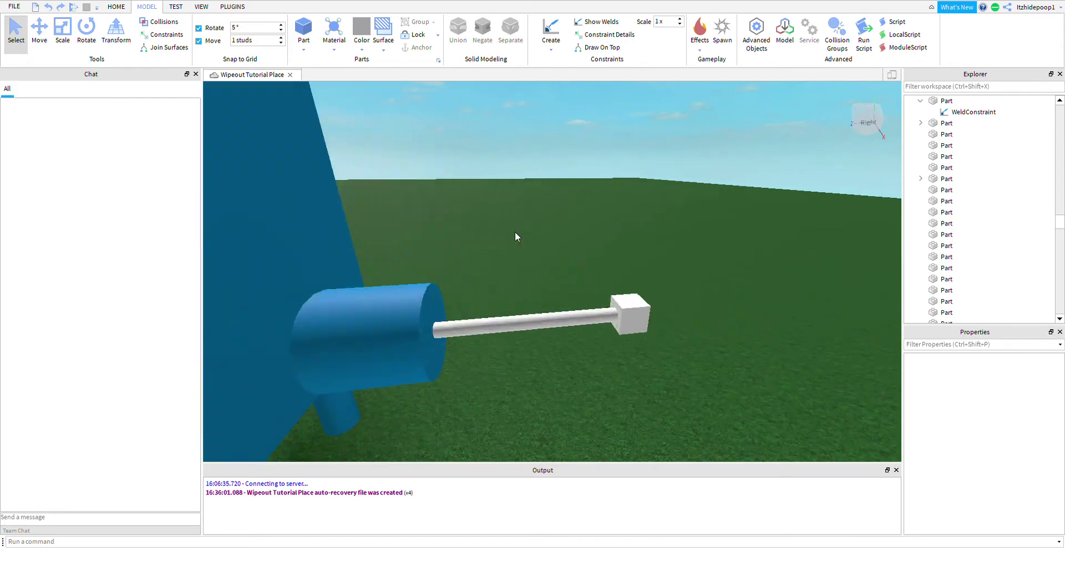
{"action": "right_click_drag", "start_coordinate": [428, 266], "coordinate": [472, 277]}
{"action": "scroll", "coordinate": [472, 276], "scroll_direction": "down", "scroll_amount": 5}
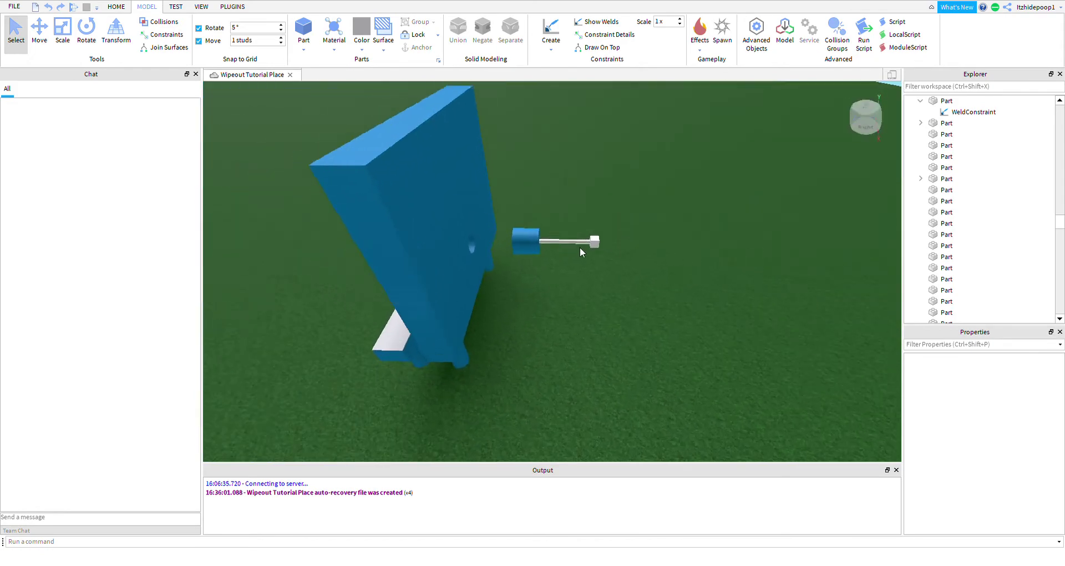
{"action": "scroll", "coordinate": [591, 232], "scroll_direction": "up", "scroll_amount": 6}
{"action": "scroll", "coordinate": [592, 232], "scroll_direction": "down", "scroll_amount": 3}
- Set the white block's transparency to 1 and turn off its CanCollide property
{"action": "left_click", "coordinate": [507, 207]}
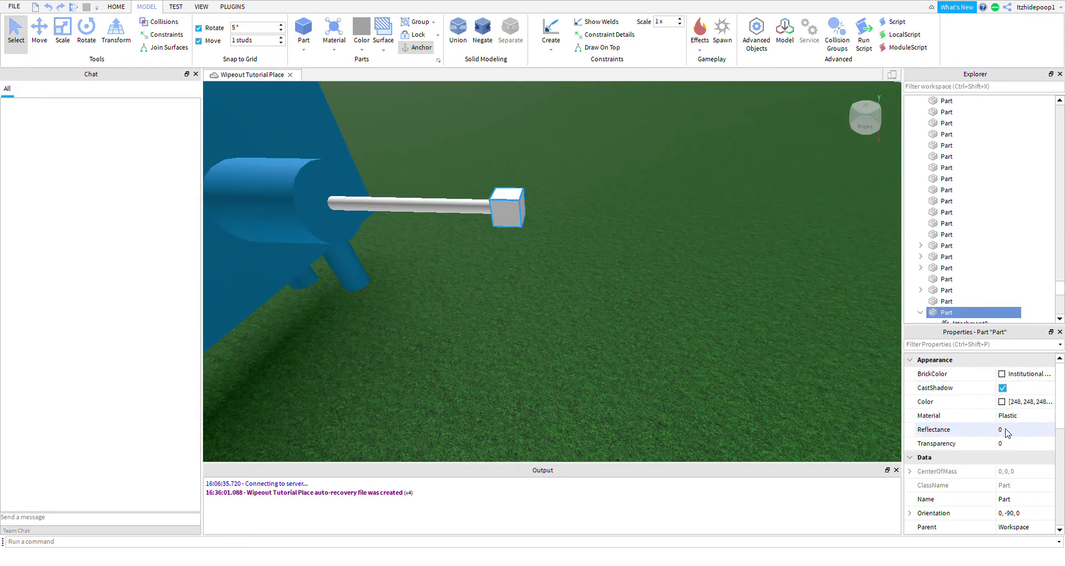
{"action": "left_click", "coordinate": [1020, 443]}
{"action": "scroll", "coordinate": [996, 442], "scroll_direction": "down", "scroll_amount": 5}
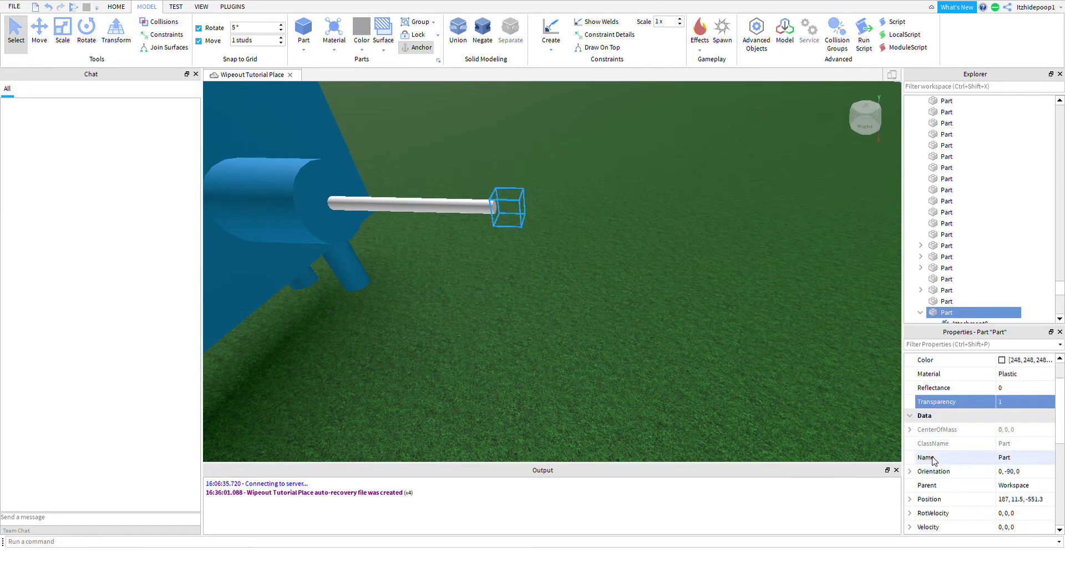
{"action": "left_click", "coordinate": [1003, 458]}
{"action": "left_click", "coordinate": [686, 310]}
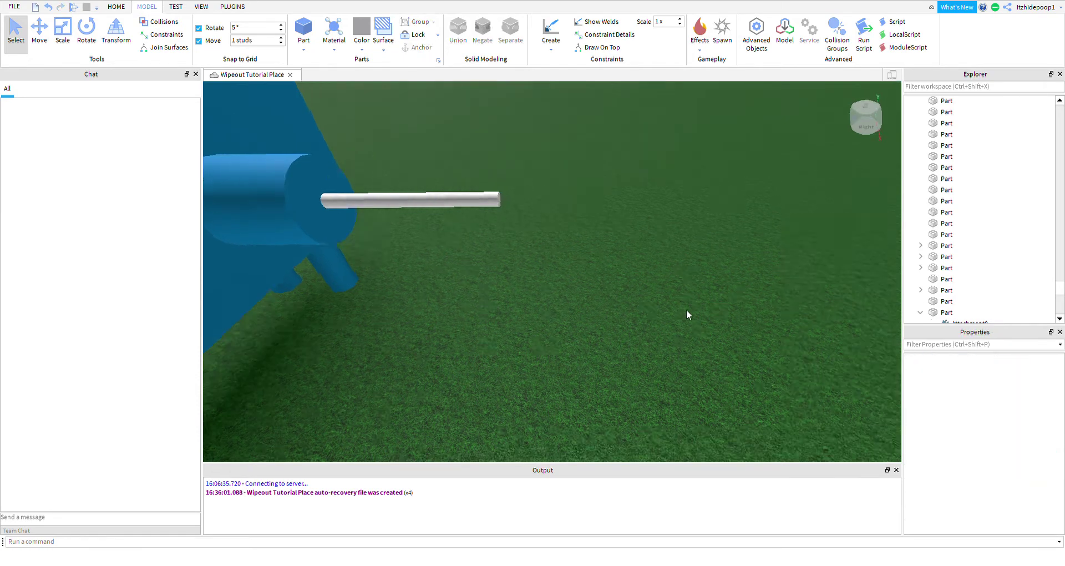
- Set the ActuatorType of the invisible block's PrismaticConstraint to Servo
{"action": "right_click_drag", "start_coordinate": [686, 309], "coordinate": [712, 308]}
{"action": "scroll", "coordinate": [712, 308], "scroll_direction": "down", "scroll_amount": 3}
{"action": "left_click", "coordinate": [631, 226]}
{"action": "scroll", "coordinate": [1004, 172], "scroll_direction": "down", "scroll_amount": 3}
{"action": "left_click", "coordinate": [980, 245]}
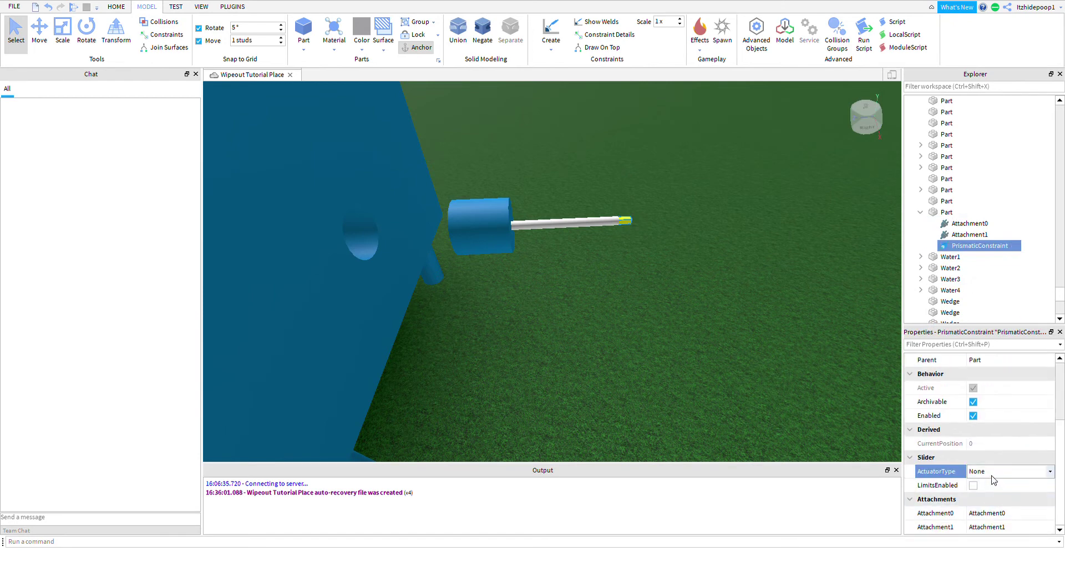
{"action": "left_click", "coordinate": [993, 471]}
{"action": "left_click", "coordinate": [982, 501]}
- Set the PrismaticConstraint's ServoMaxForce to inf and its Speed to 5
{"action": "left_click", "coordinate": [998, 415]}
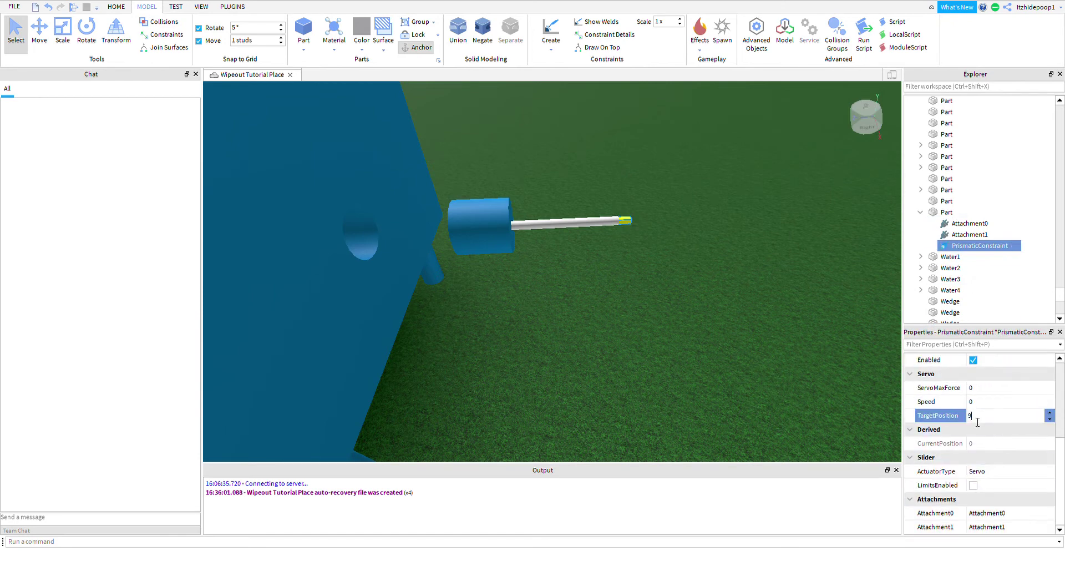
{"action": "left_click", "coordinate": [992, 388]}
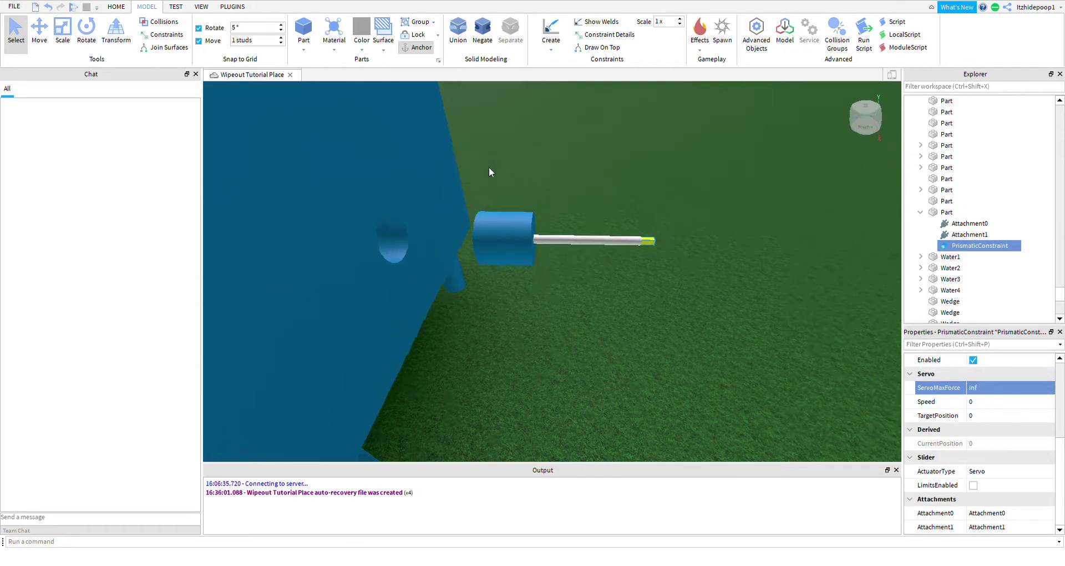
{"action": "key", "text": "f"}
{"action": "left_click", "coordinate": [974, 400]}
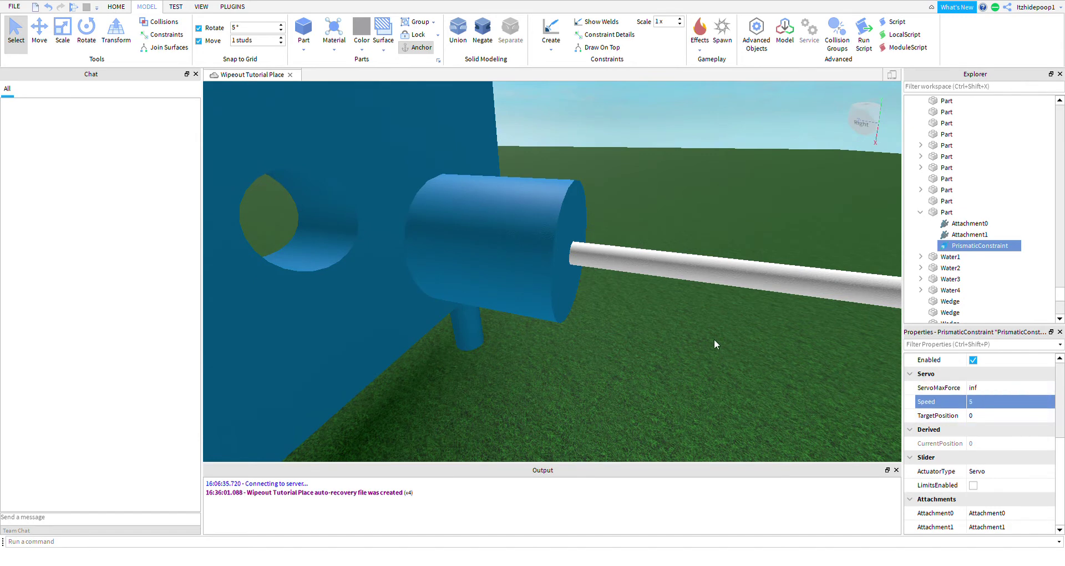
- Move the cylinder, rod and invisible block together towards the wall so the cylinder sits inside the hole
{"action": "scroll", "coordinate": [714, 338], "scroll_direction": "down", "scroll_amount": 10}
{"action": "left_click_drag", "start_coordinate": [524, 235], "coordinate": [646, 332]}
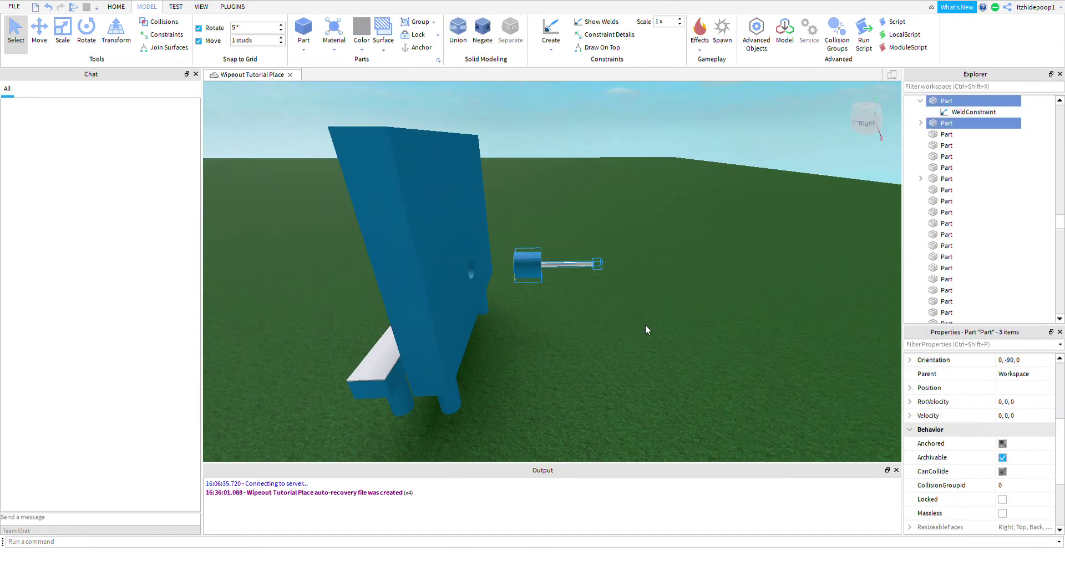
{"action": "key", "text": "a"}
{"action": "key", "text": "ctrl+2"}
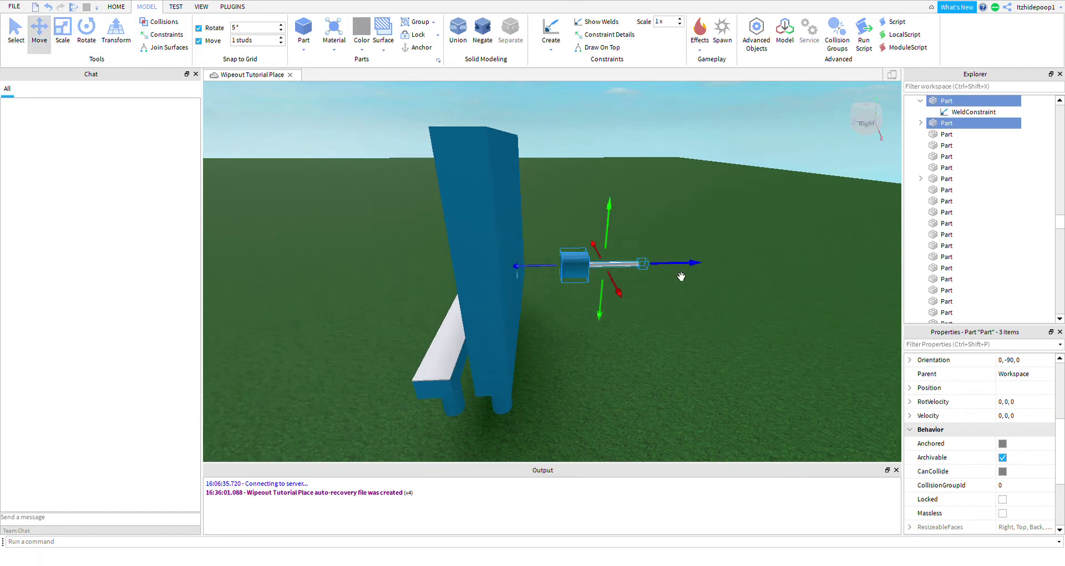
{"action": "left_click_drag", "start_coordinate": [682, 276], "coordinate": [619, 285]}
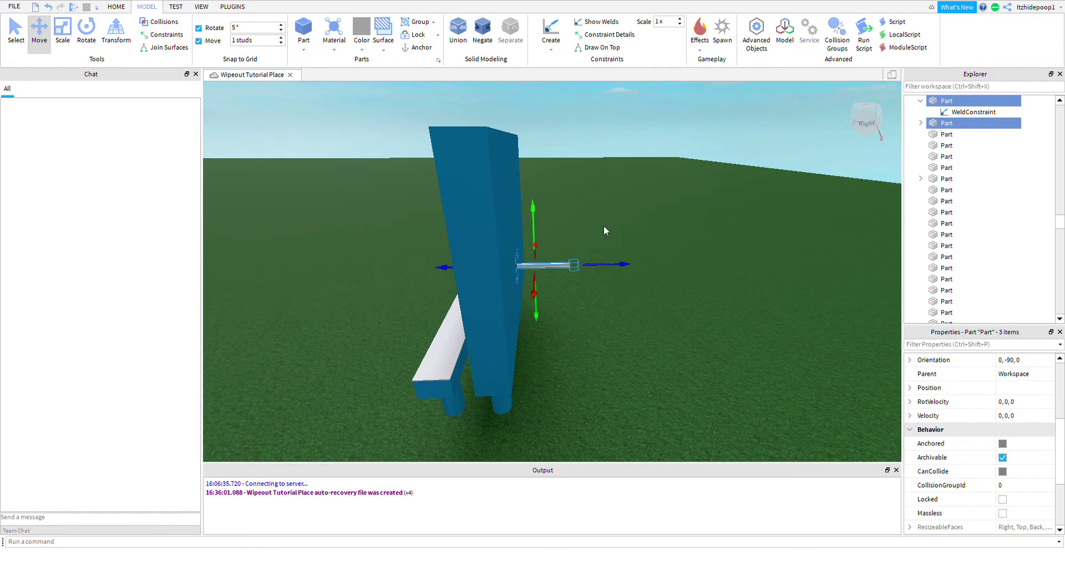
{"action": "left_click", "coordinate": [603, 225]}
- Run the simulation and test the punch by setting the block's PrismaticConstraint TargetPosition to 5
{"action": "right_click_drag", "start_coordinate": [604, 226], "coordinate": [625, 202]}
{"action": "left_click", "coordinate": [577, 239]}
{"action": "key", "text": "w"}
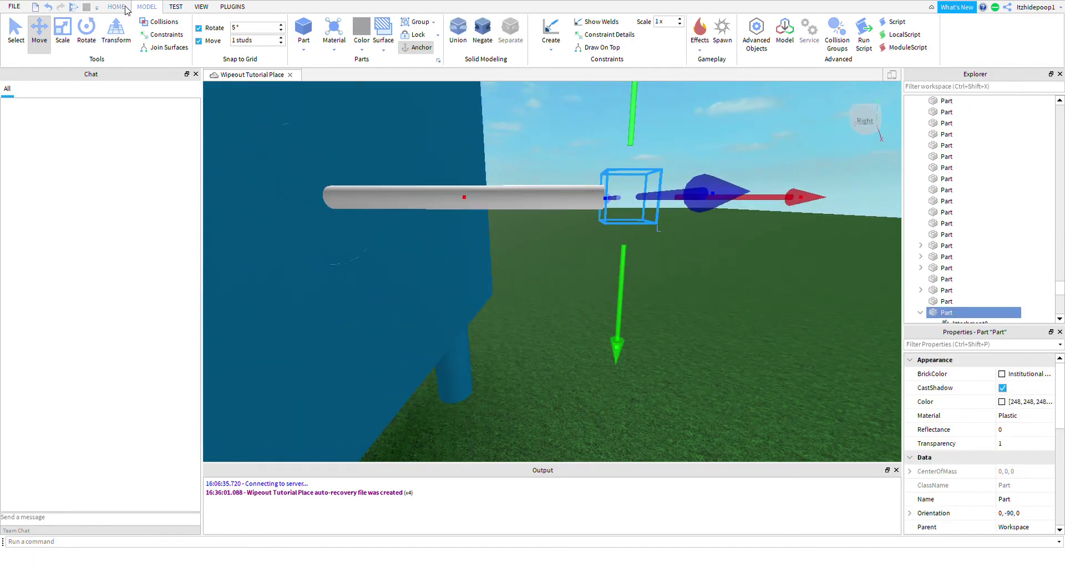
{"action": "scroll", "coordinate": [124, 8], "scroll_direction": "up", "scroll_amount": 6}
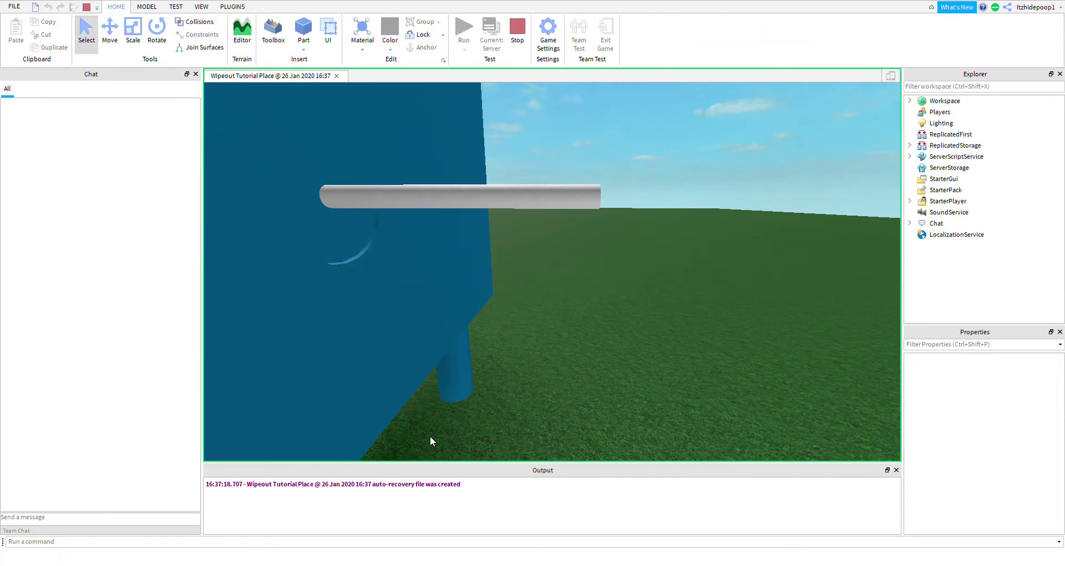
{"action": "left_click", "coordinate": [658, 200]}
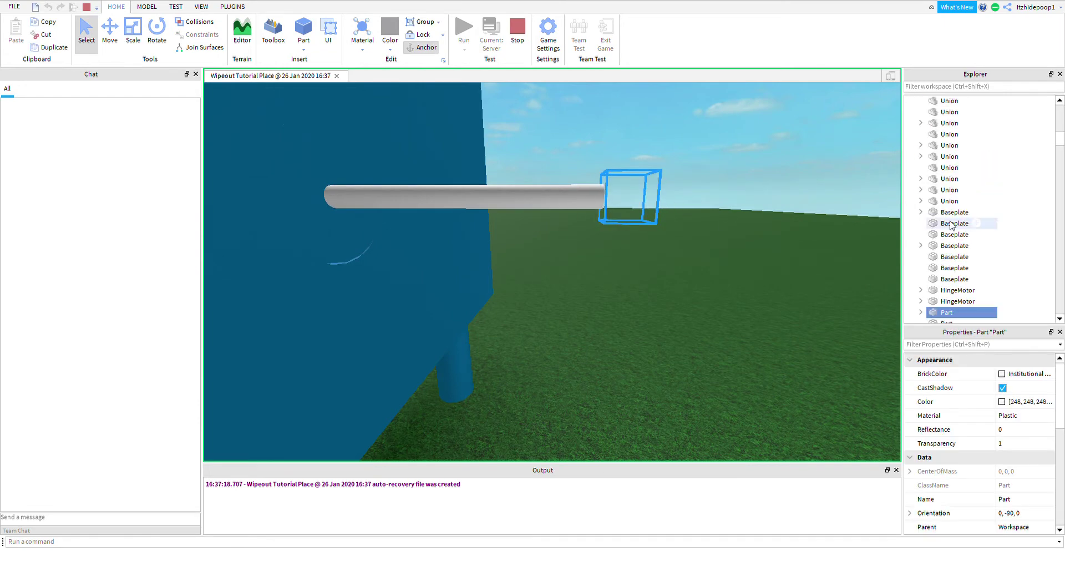
{"action": "left_click", "coordinate": [921, 212]}
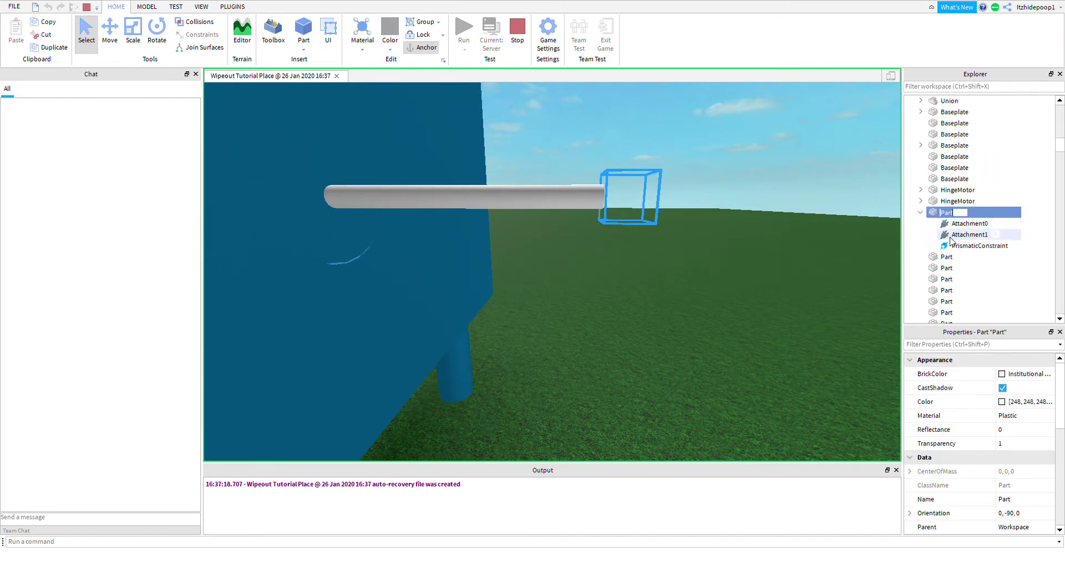
{"action": "left_click", "coordinate": [987, 245]}
{"action": "scroll", "coordinate": [981, 432], "scroll_direction": "down", "scroll_amount": 3}
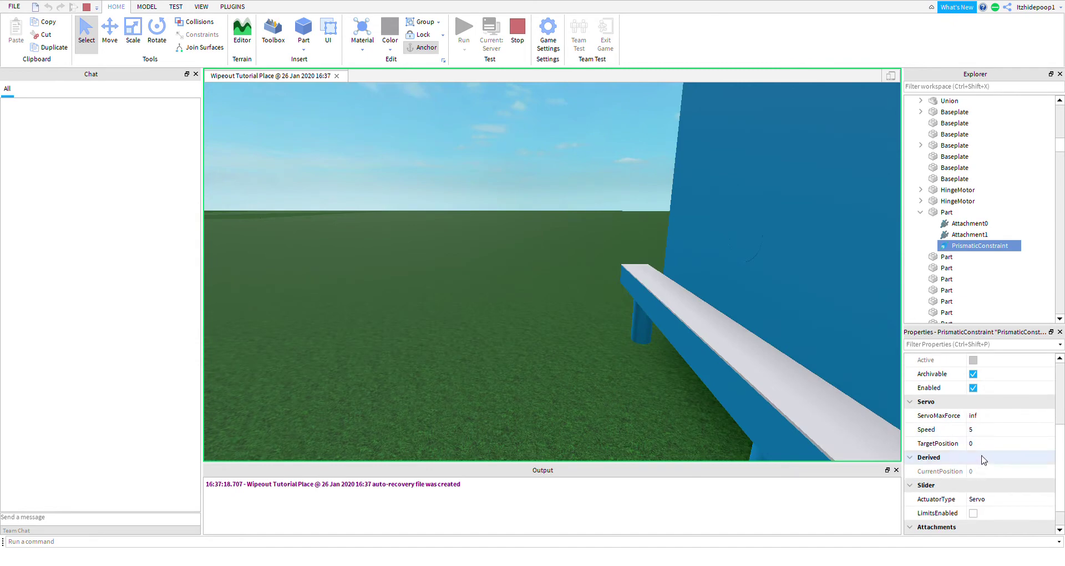
{"action": "left_click", "coordinate": [967, 443]}
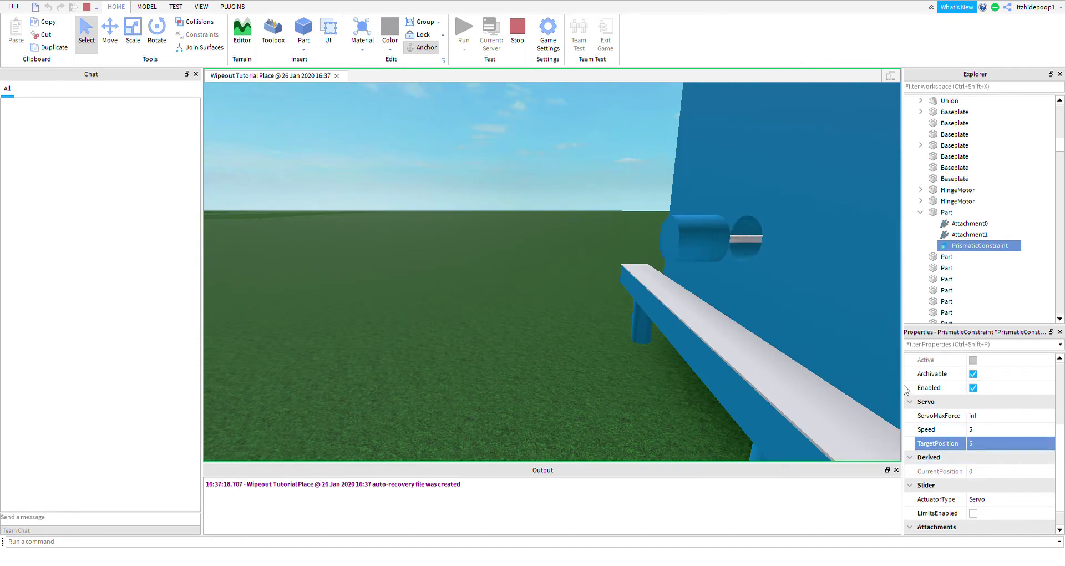
- Test the running constraint with Speed 10 and TargetPosition 10, and stop the simulation
{"action": "left_click", "coordinate": [995, 430]}
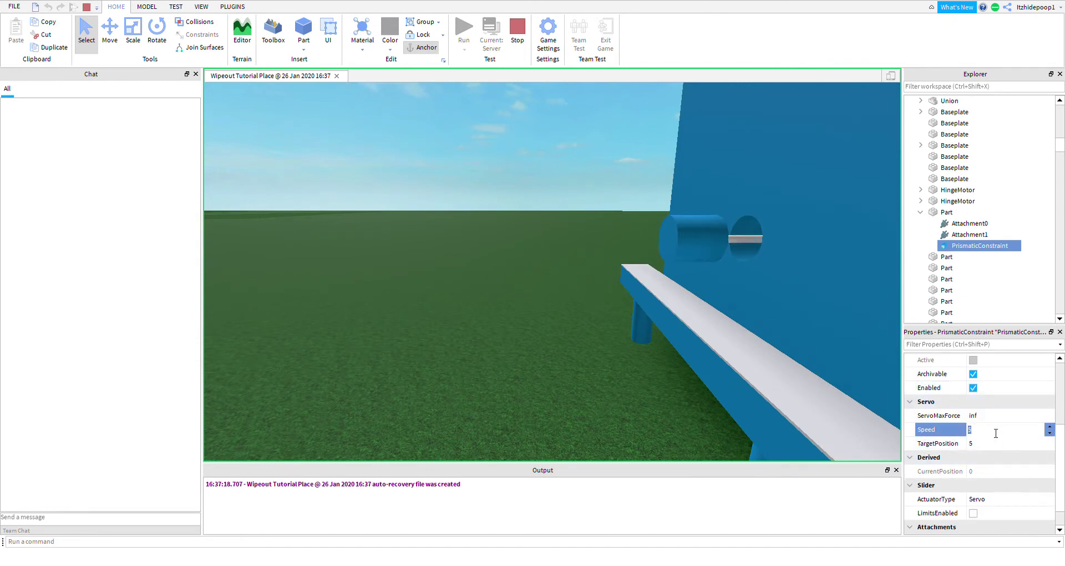
{"action": "left_click", "coordinate": [982, 444]}
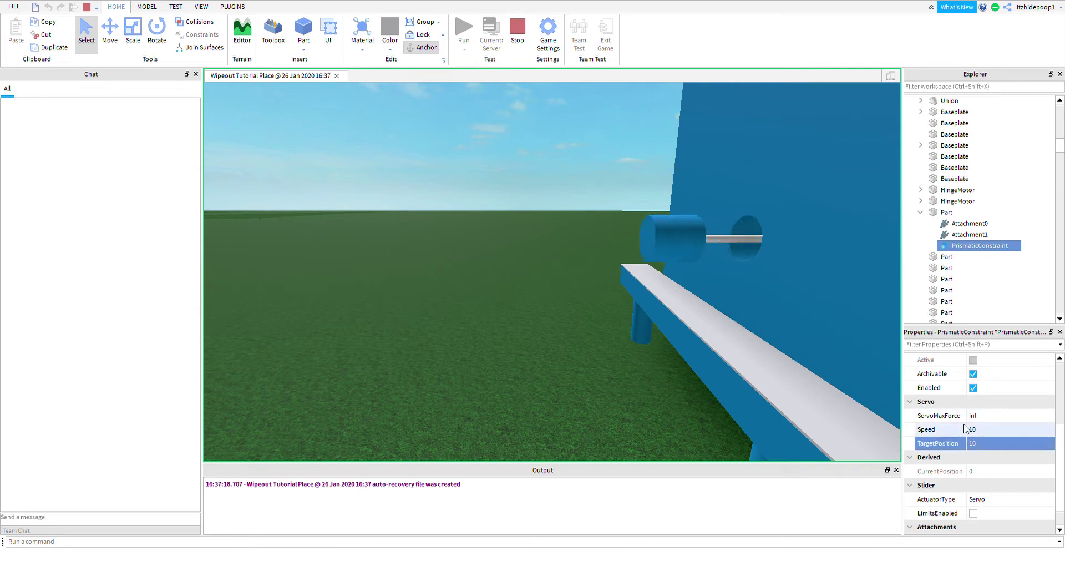
{"action": "left_click", "coordinate": [517, 43]}
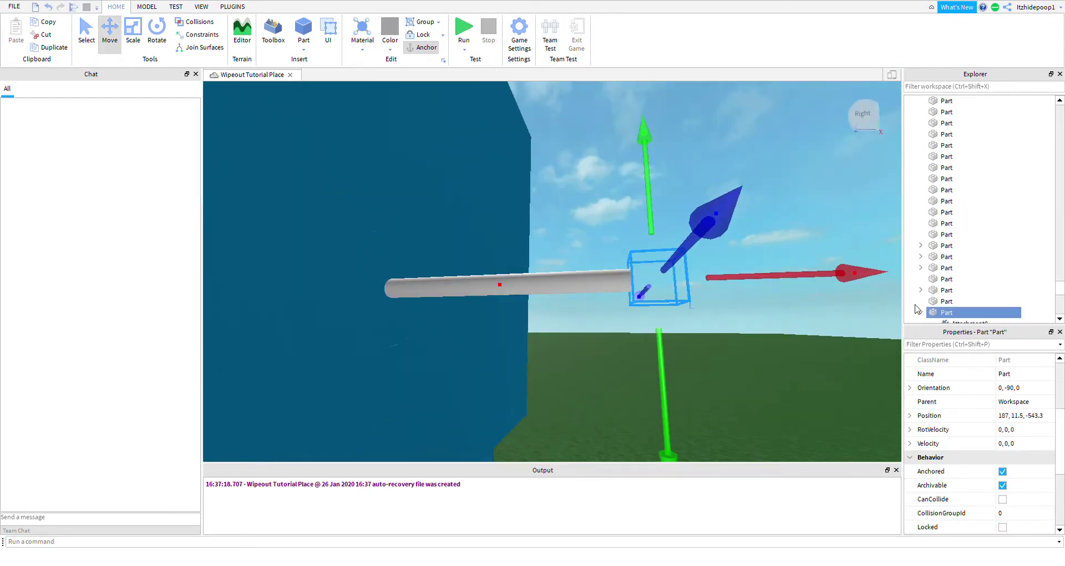
- Assign the wall union and the blue cylinder to collision group 1, which does not collide with itself
{"action": "scroll", "coordinate": [999, 229], "scroll_direction": "down", "scroll_amount": 2}
{"action": "scroll", "coordinate": [610, 230], "scroll_direction": "down", "scroll_amount": 4}
{"action": "left_click", "coordinate": [610, 229]}
{"action": "scroll", "coordinate": [607, 222], "scroll_direction": "down", "scroll_amount": 4}
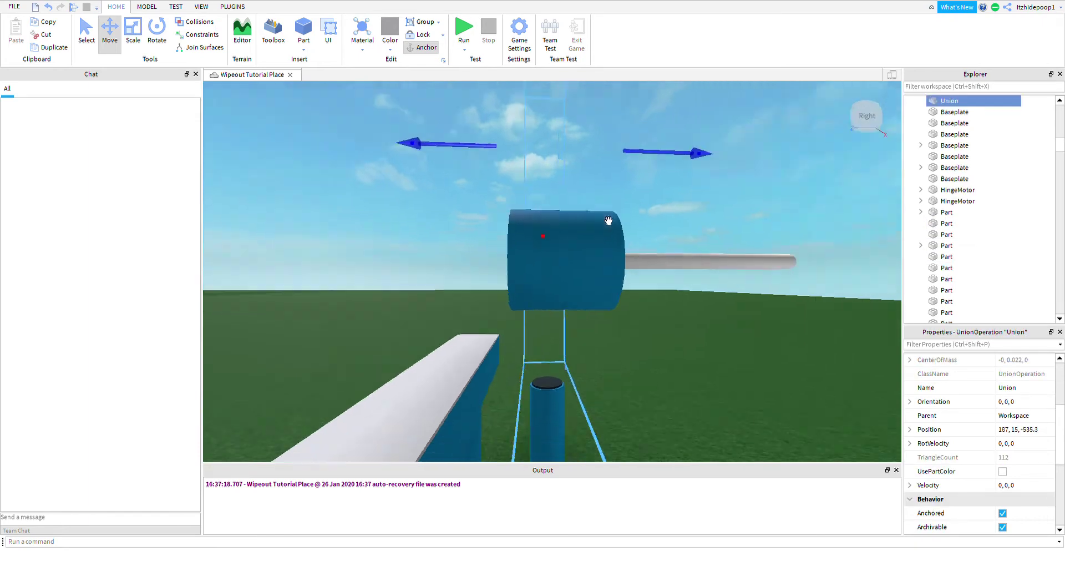
{"action": "right_click_drag", "start_coordinate": [607, 222], "coordinate": [844, 391]}
{"action": "scroll", "coordinate": [843, 389], "scroll_direction": "down", "scroll_amount": 4}
{"action": "scroll", "coordinate": [960, 420], "scroll_direction": "down", "scroll_amount": 5}
{"action": "scroll", "coordinate": [777, 330], "scroll_direction": "up", "scroll_amount": 5}
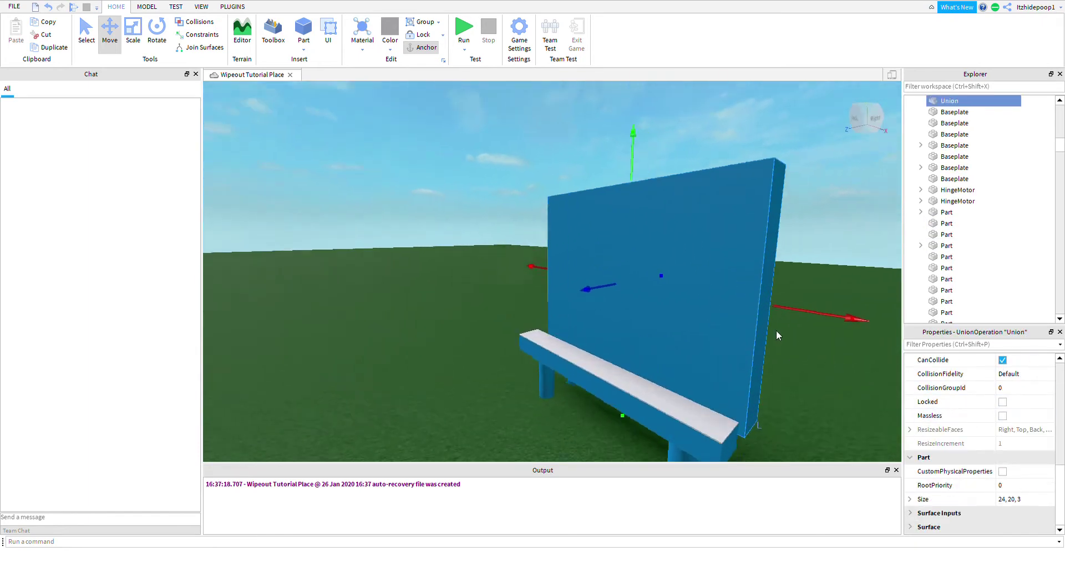
{"action": "right_click_drag", "start_coordinate": [777, 331], "coordinate": [777, 331]}
{"action": "scroll", "coordinate": [511, 288], "scroll_direction": "up", "scroll_amount": 8}
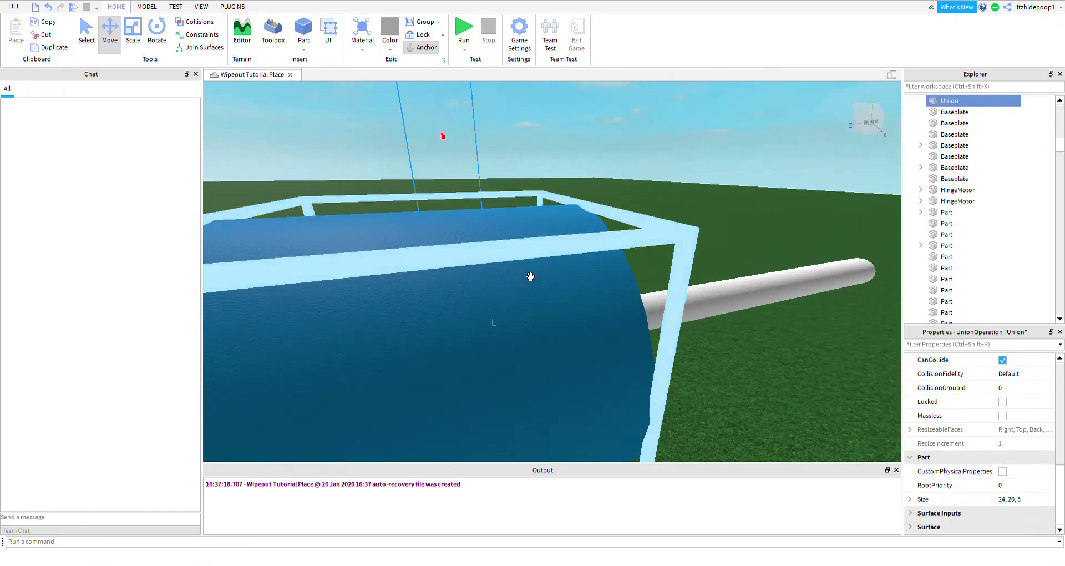
{"action": "left_click", "coordinate": [531, 276], "text": "ctrl"}
{"action": "scroll", "coordinate": [530, 276], "scroll_direction": "down", "scroll_amount": 6}
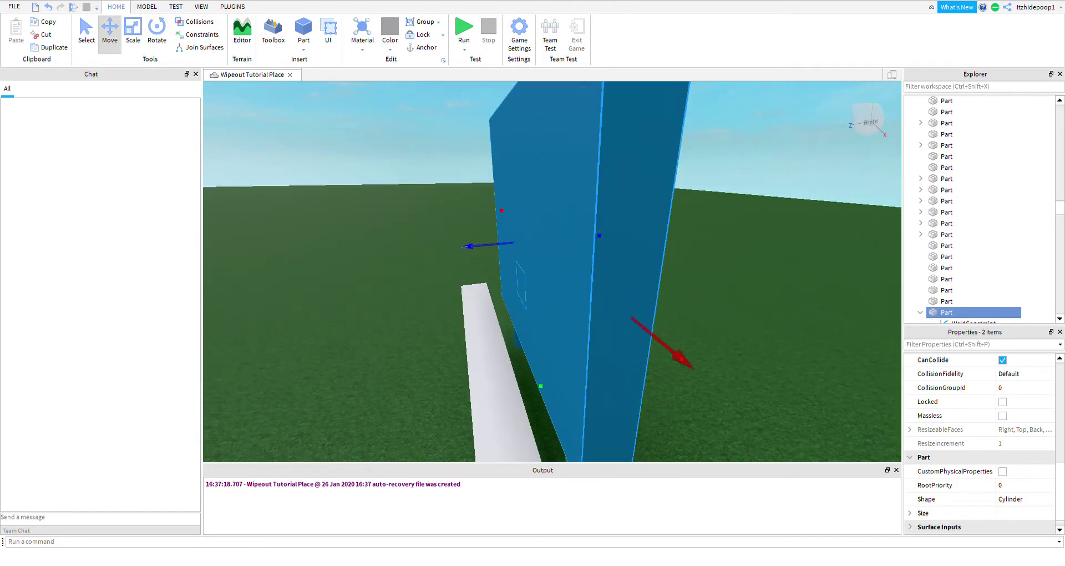
{"action": "left_click", "coordinate": [151, 8]}
{"action": "left_click", "coordinate": [835, 40]}
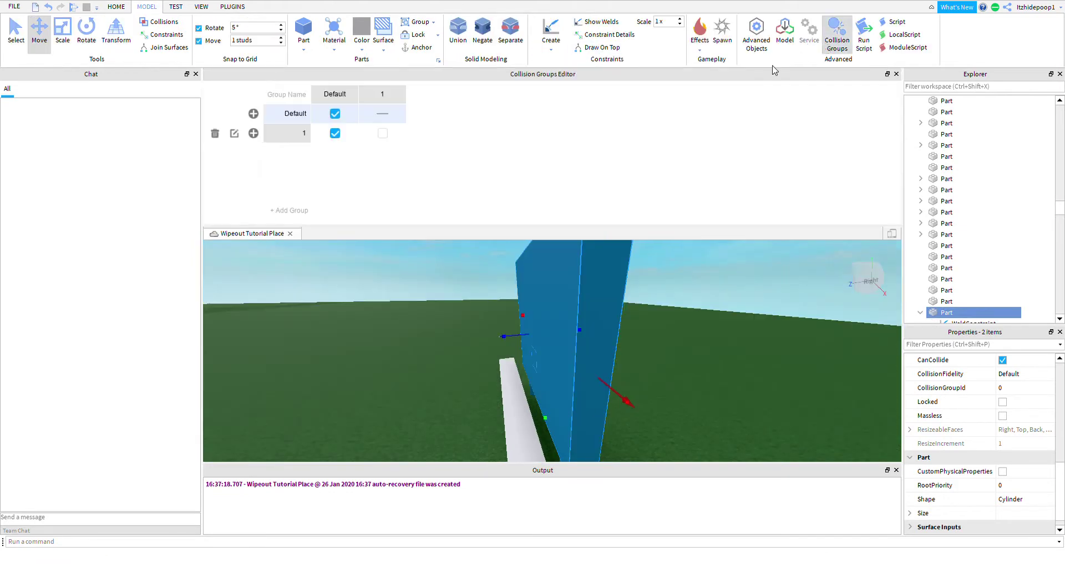
{"action": "left_click", "coordinate": [254, 133]}
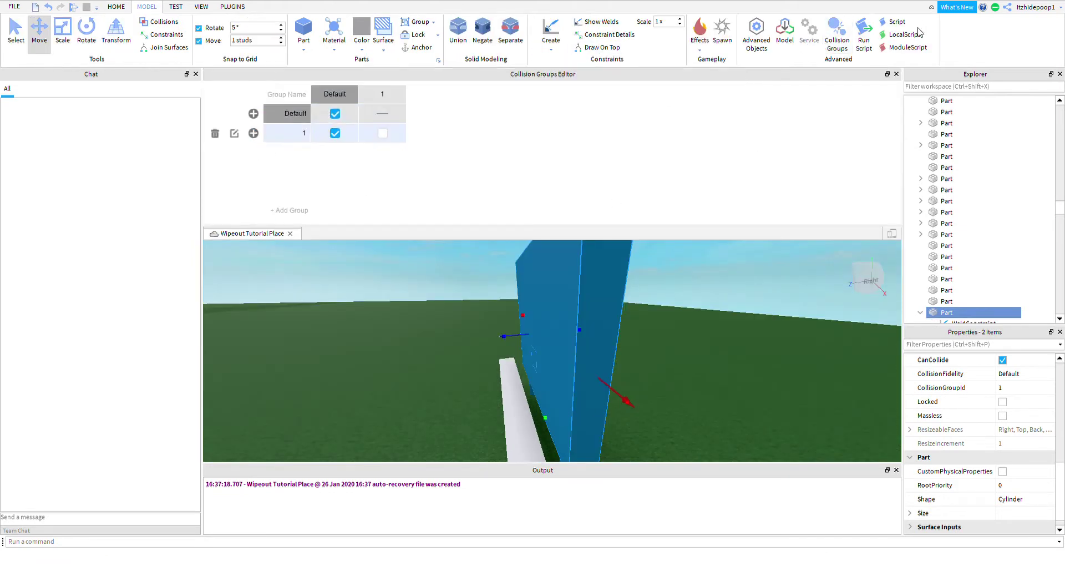
{"action": "left_click", "coordinate": [896, 74]}
{"action": "left_click", "coordinate": [768, 185]}
- Set the Speed of the invisible block's PrismaticConstraint to 20
{"action": "right_click_drag", "start_coordinate": [755, 187], "coordinate": [820, 290]}
{"action": "left_click", "coordinate": [711, 300]}
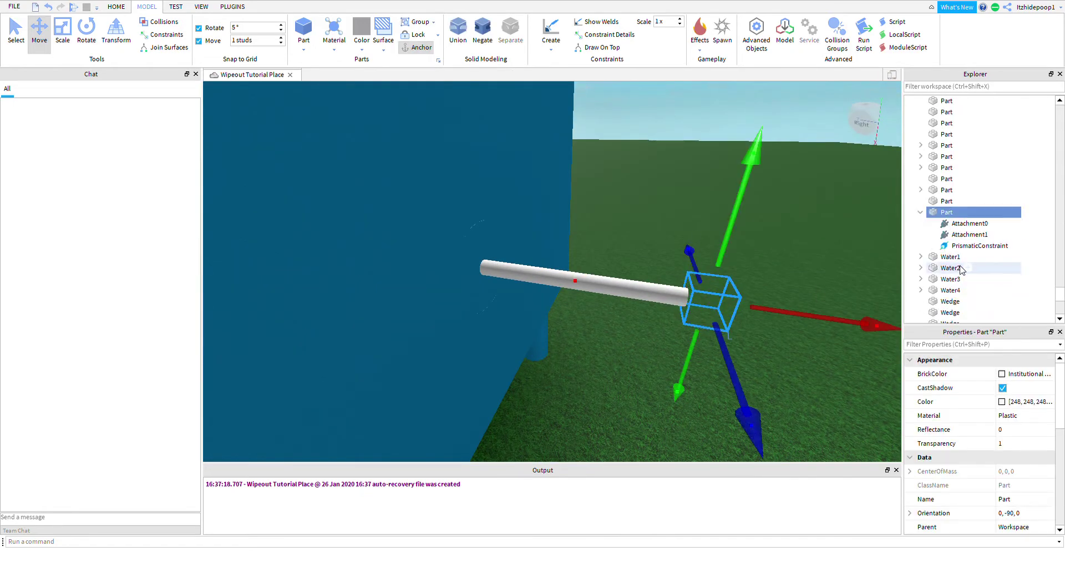
{"action": "left_click", "coordinate": [952, 248]}
{"action": "scroll", "coordinate": [996, 440], "scroll_direction": "down", "scroll_amount": 3}
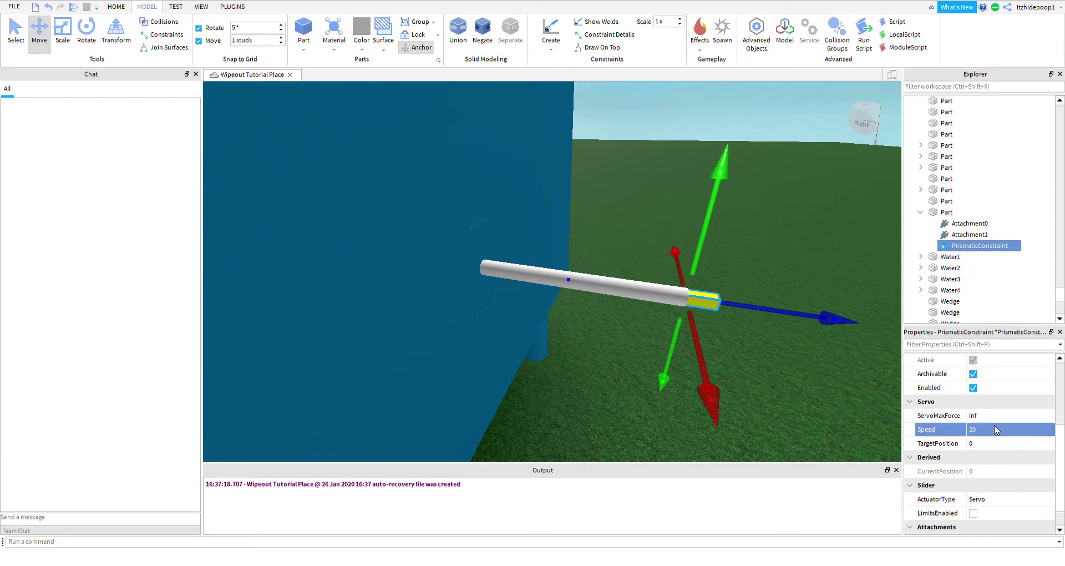
- Run the simulation again and test the faster punch by setting the PrismaticConstraint's TargetPosition to 5
{"action": "right_click_drag", "start_coordinate": [467, 209], "coordinate": [467, 210]}
{"action": "left_click", "coordinate": [116, 7]}
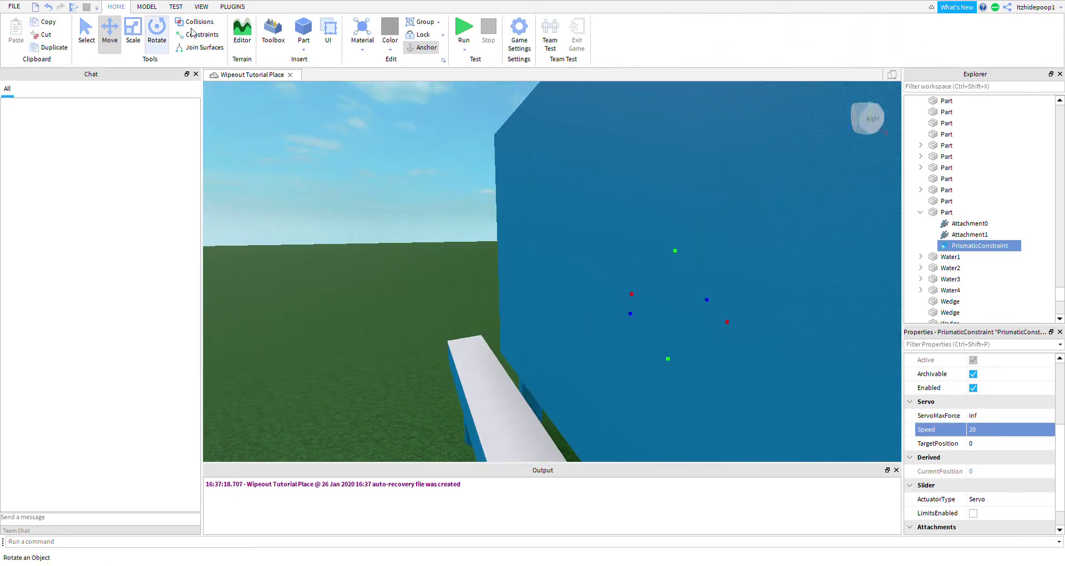
{"action": "key", "text": "w"}
{"action": "key", "text": "d"}
{"action": "left_click", "coordinate": [462, 28]}
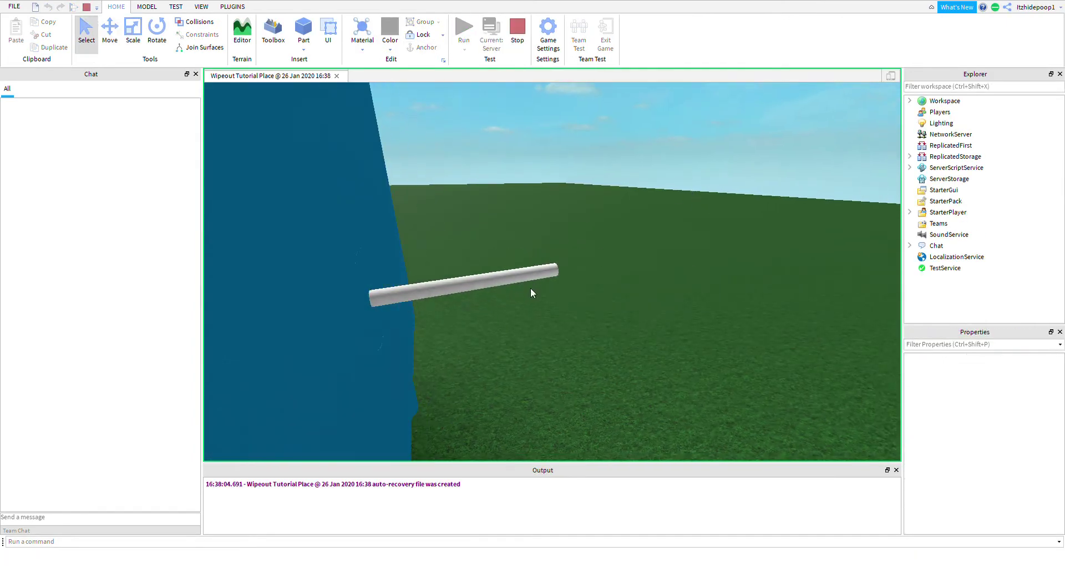
{"action": "left_click", "coordinate": [572, 272]}
{"action": "scroll", "coordinate": [923, 261], "scroll_direction": "down", "scroll_amount": 1}
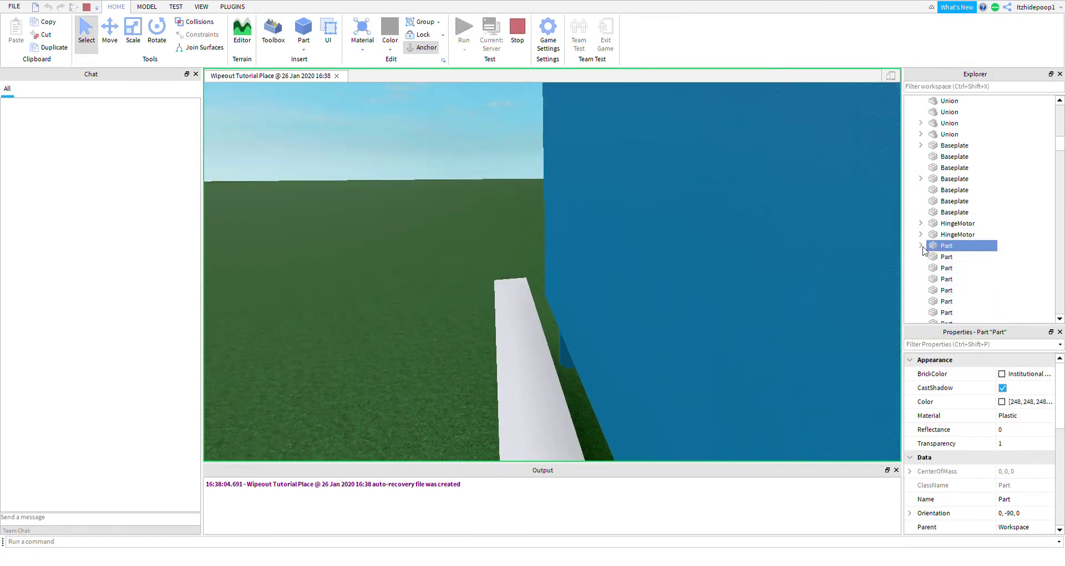
{"action": "left_click", "coordinate": [950, 281]}
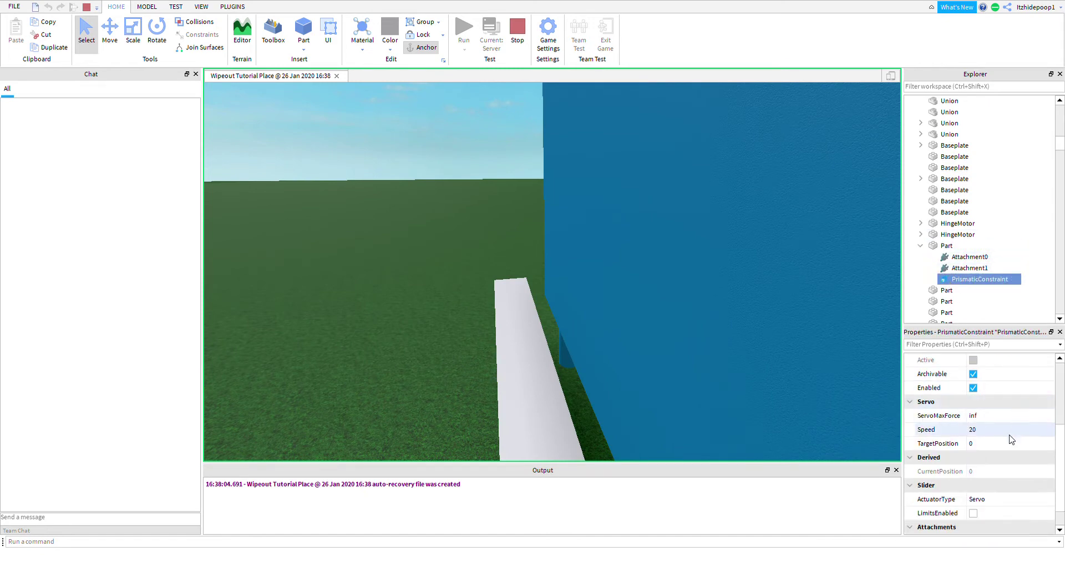
{"action": "left_click", "coordinate": [985, 443]}
{"action": "type", "text": "5"}
{"action": "key", "text": "Return"}
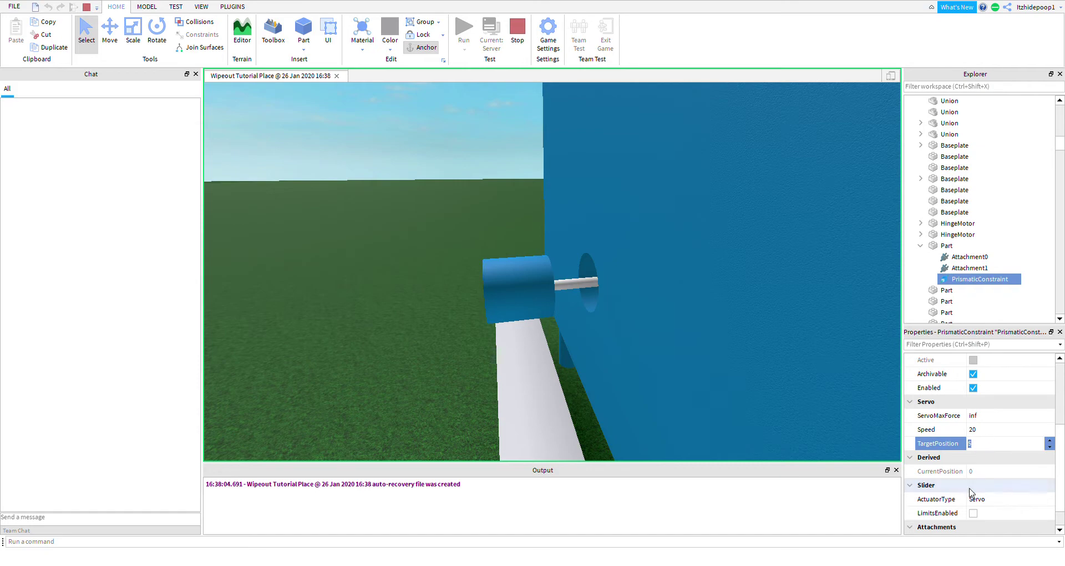
- Apply the PrismaticConstraint's TargetPosition change, examine the punch's movement at the wall, and stop the simulation
{"action": "key", "text": "Return"}
{"action": "key", "text": "s"}
{"action": "right_click_drag", "start_coordinate": [692, 400], "coordinate": [691, 399]}
{"action": "key", "text": "w"}
{"action": "left_click", "coordinate": [517, 39]}
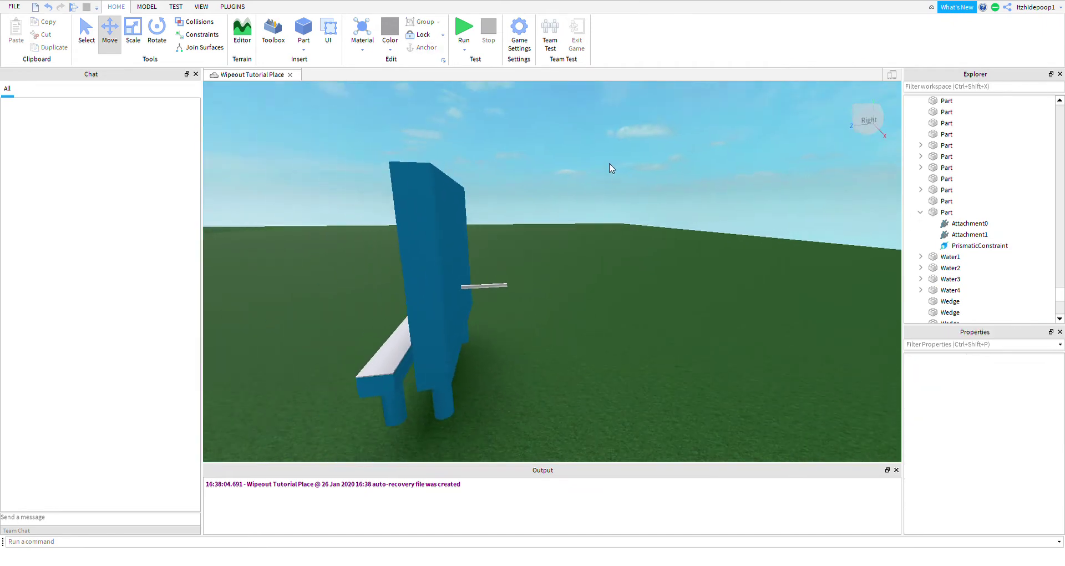
- Rename the invisible block at the free end of the white rod to PushingServo
{"action": "key", "text": "s"}
{"action": "right_click_drag", "start_coordinate": [609, 164], "coordinate": [493, 167]}
{"action": "key", "text": "a"}
{"action": "key", "text": "w"}
{"action": "right_click_drag", "start_coordinate": [507, 184], "coordinate": [482, 183]}
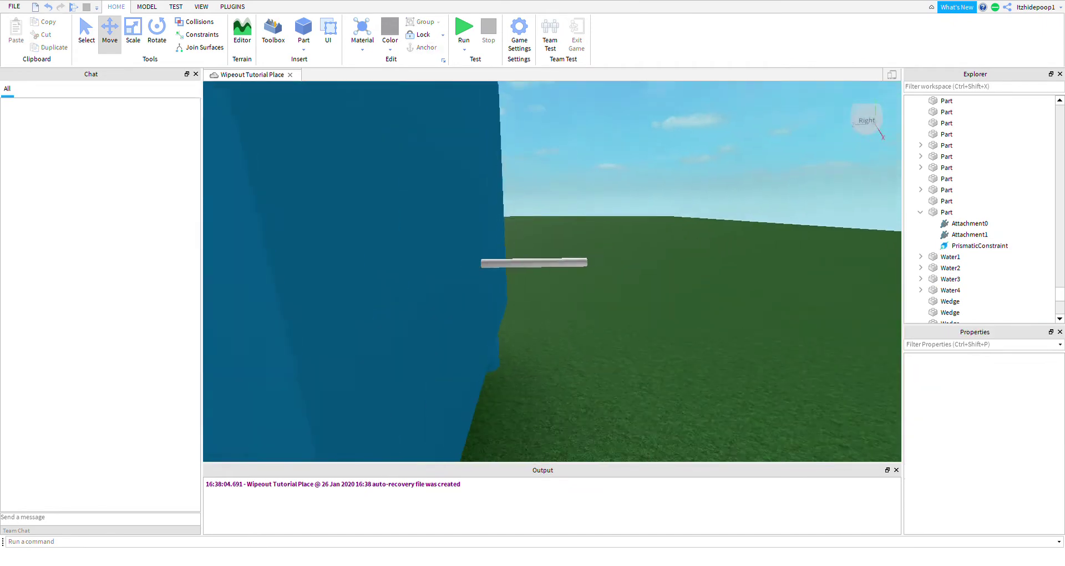
{"action": "scroll", "coordinate": [776, 166], "scroll_direction": "down", "scroll_amount": 4}
{"action": "scroll", "coordinate": [878, 158], "scroll_direction": "up", "scroll_amount": 2}
{"action": "scroll", "coordinate": [572, 228], "scroll_direction": "up", "scroll_amount": 4}
{"action": "right_click_drag", "start_coordinate": [569, 228], "coordinate": [547, 272]}
{"action": "scroll", "coordinate": [537, 205], "scroll_direction": "down", "scroll_amount": 3}
{"action": "scroll", "coordinate": [538, 205], "scroll_direction": "up", "scroll_amount": 3}
{"action": "left_click", "coordinate": [534, 280]}
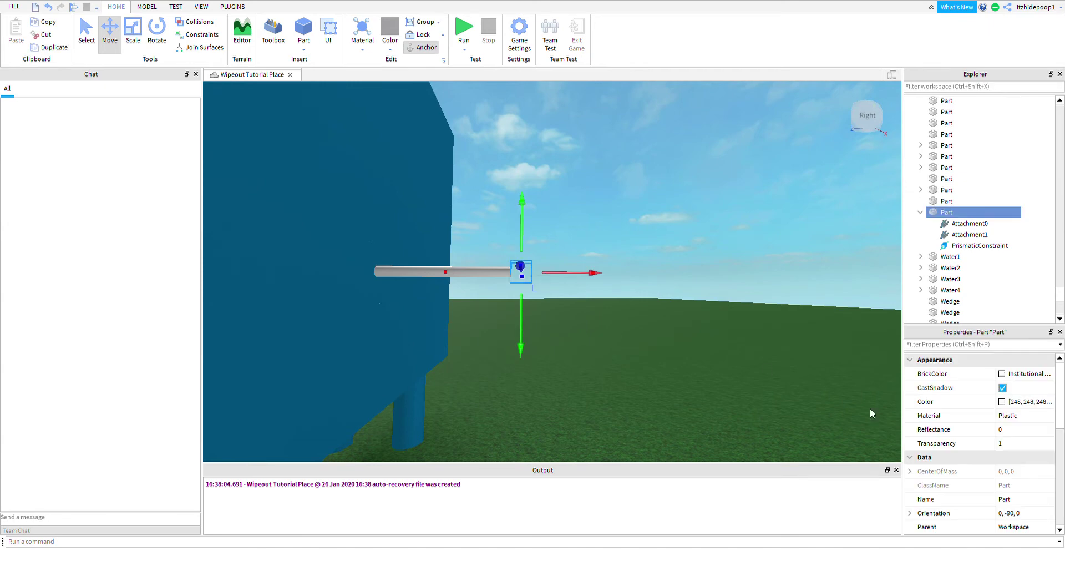
{"action": "left_click", "coordinate": [1026, 499]}
{"action": "key", "text": "Return"}
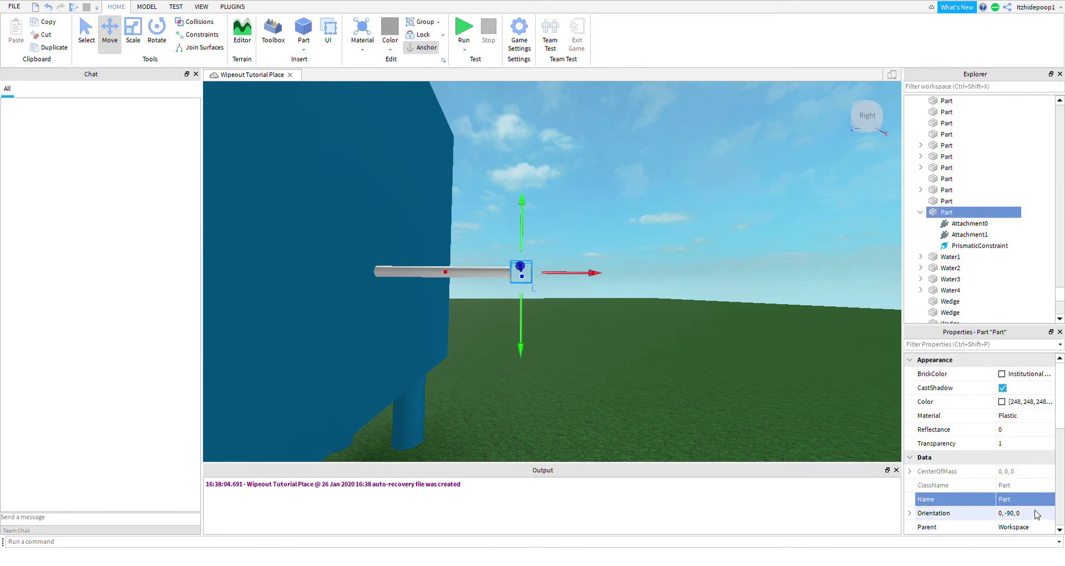
{"action": "left_click", "coordinate": [1021, 502]}
{"action": "type", "text": "Pushing"}
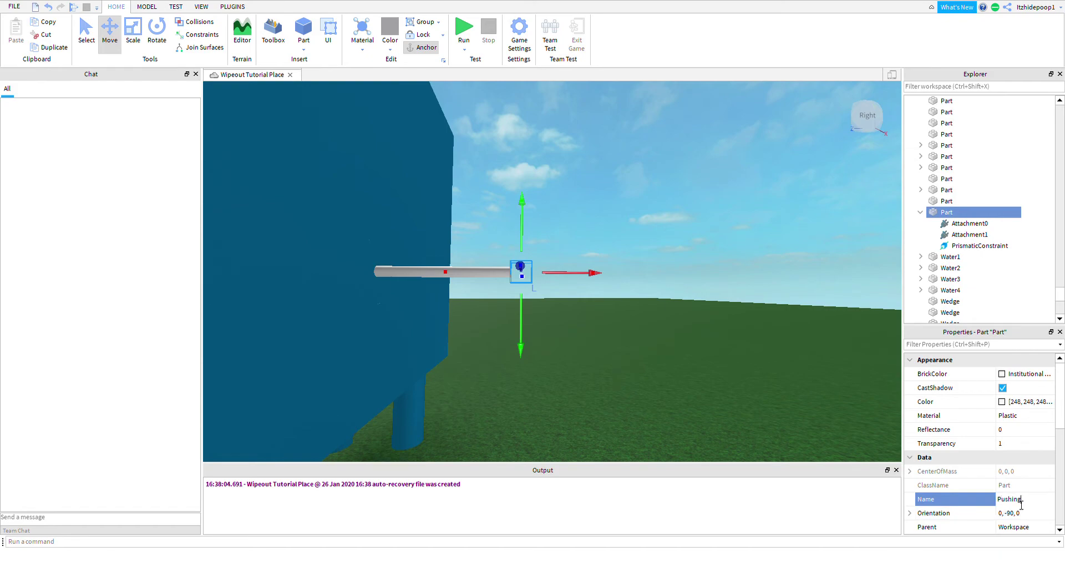
{"action": "type", "text": "Servo"}
{"action": "key", "text": "Return"}
- Duplicate the grey top of the platform in front of the wall and prepare the copy for scaling
{"action": "key", "text": "f"}
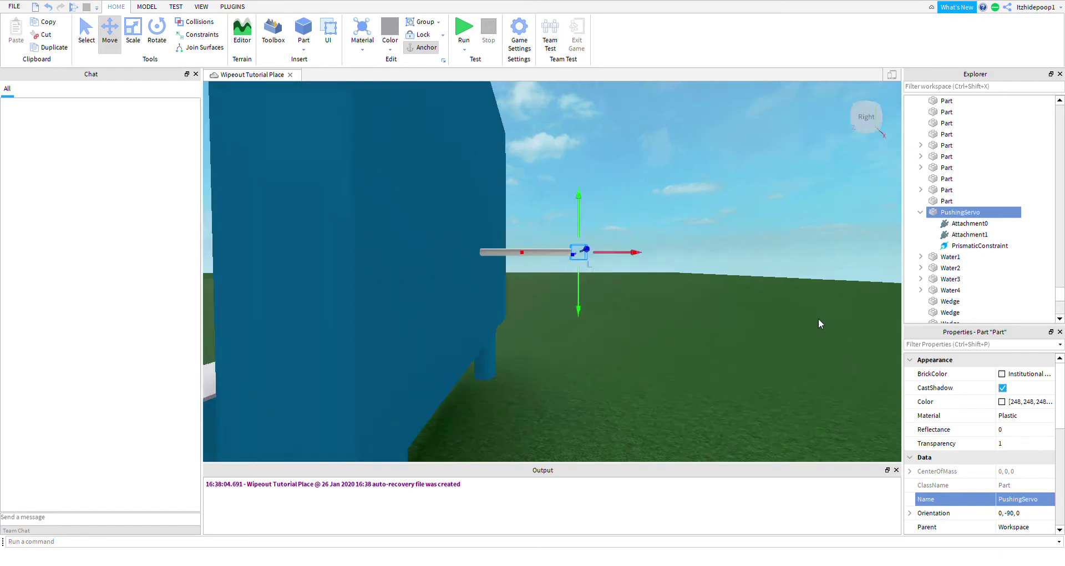
{"action": "right_click_drag", "start_coordinate": [837, 333], "coordinate": [836, 333]}
{"action": "left_click", "coordinate": [597, 194]}
{"action": "right_click_drag", "start_coordinate": [598, 198], "coordinate": [627, 301]}
{"action": "key", "text": "w"}
{"action": "left_click", "coordinate": [636, 301]}
{"action": "key", "text": "f"}
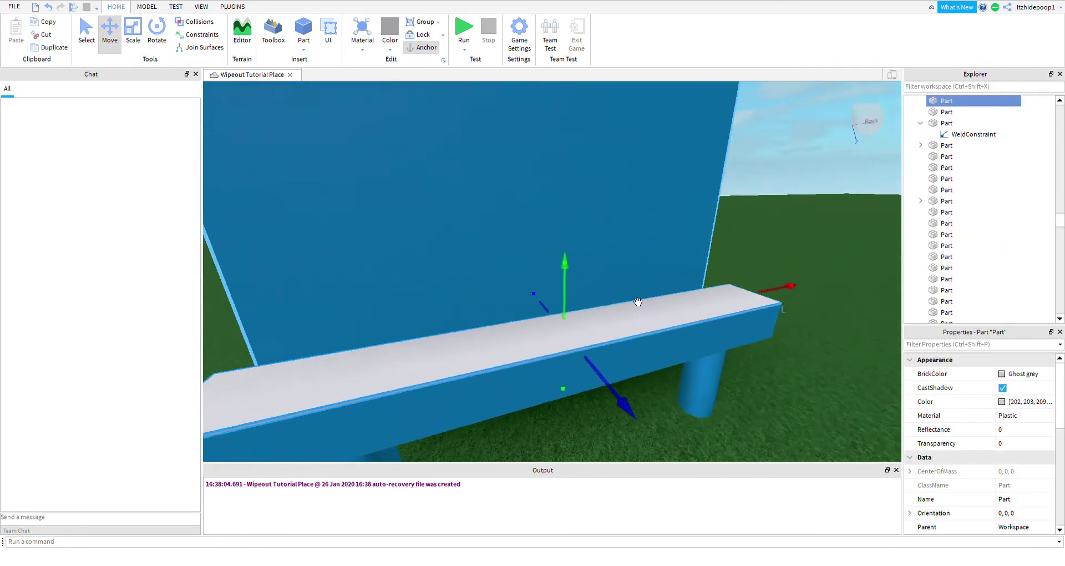
{"action": "left_click", "coordinate": [133, 31]}
{"action": "left_click", "coordinate": [686, 340]}
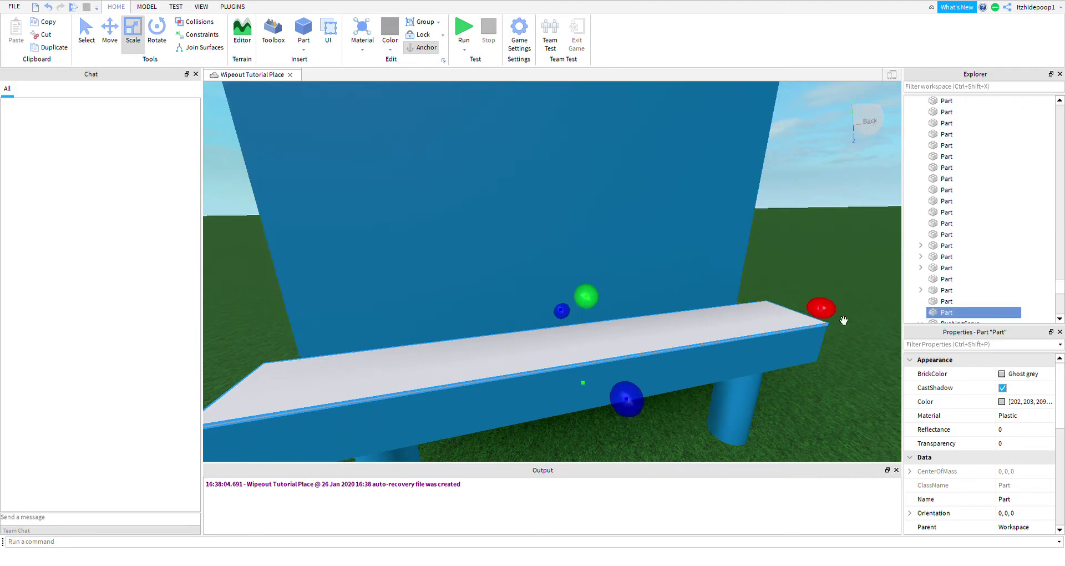
- Shorten the duplicated platform top to a narrow section in line with the blue cylinder
{"action": "scroll", "coordinate": [544, 344], "scroll_direction": "down", "scroll_amount": 5}
{"action": "right_click_drag", "start_coordinate": [544, 344], "coordinate": [637, 416]}
{"action": "left_click", "coordinate": [733, 319]}
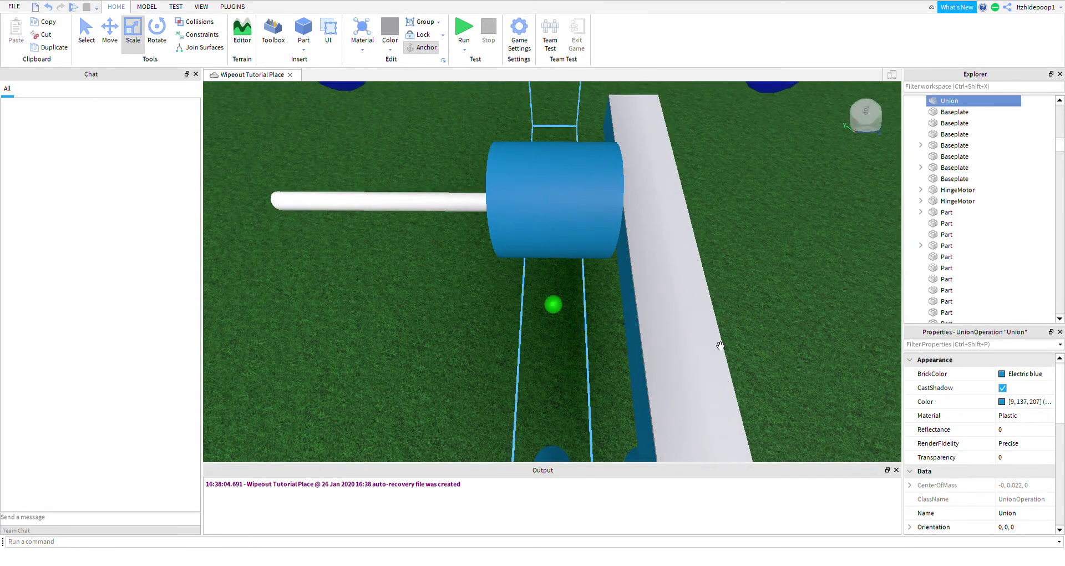
{"action": "key", "text": "f"}
{"action": "right_click_drag", "start_coordinate": [700, 333], "coordinate": [719, 346]}
{"action": "middle_click_drag", "start_coordinate": [719, 346], "coordinate": [591, 310]}
{"action": "left_click", "coordinate": [591, 310]}
{"action": "key", "text": "f"}
{"action": "scroll", "coordinate": [475, 190], "scroll_direction": "down", "scroll_amount": 10}
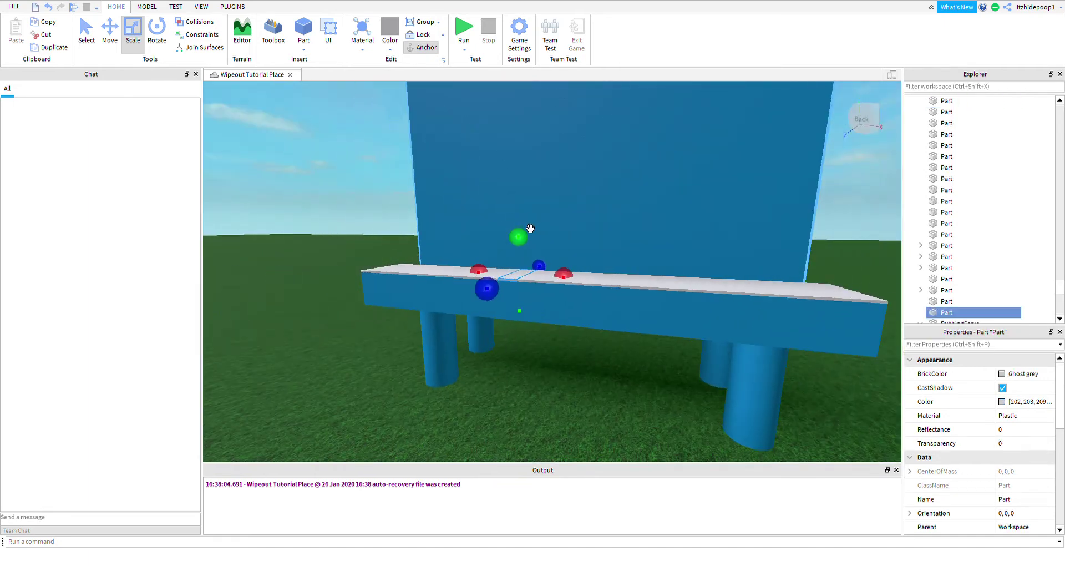
- Stretch the narrow grey section upward into a pillar about as tall as the wall
{"action": "scroll", "coordinate": [547, 214], "scroll_direction": "down", "scroll_amount": 5}
{"action": "left_click_drag", "start_coordinate": [529, 252], "coordinate": [560, 127]}
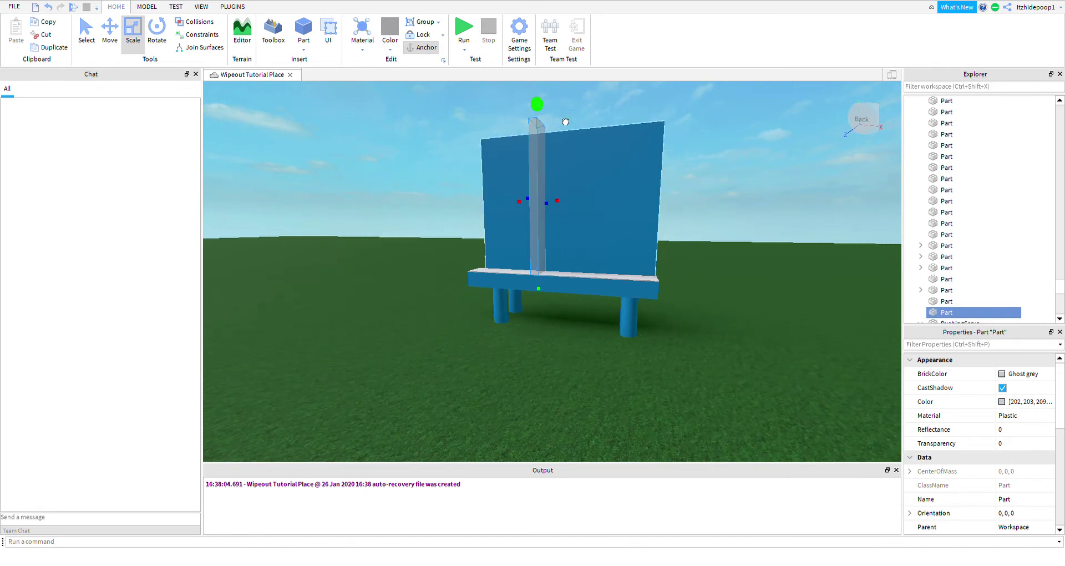
{"action": "scroll", "coordinate": [545, 112], "scroll_direction": "up", "scroll_amount": 5}
{"action": "right_click_drag", "start_coordinate": [544, 112], "coordinate": [571, 271]}
{"action": "left_click_drag", "start_coordinate": [560, 271], "coordinate": [606, 299]}
{"action": "scroll", "coordinate": [920, 267], "scroll_direction": "down", "scroll_amount": 3}
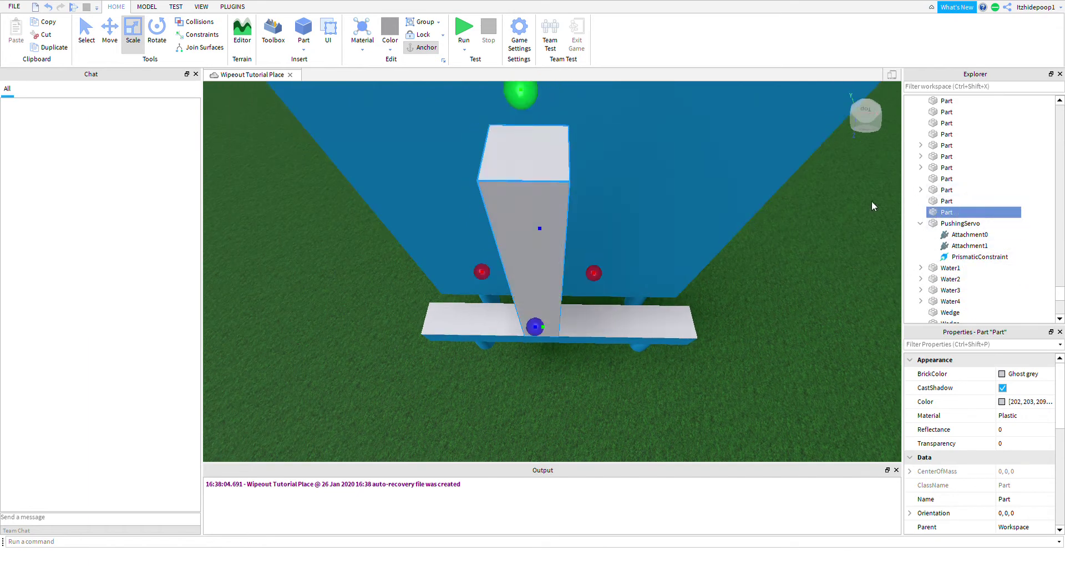
- Insert a Script into the grey pillar part and delete its default print line
{"action": "scroll", "coordinate": [656, 117], "scroll_direction": "down", "scroll_amount": 5}
{"action": "scroll", "coordinate": [655, 105], "scroll_direction": "down", "scroll_amount": 2}
{"action": "scroll", "coordinate": [658, 88], "scroll_direction": "up", "scroll_amount": 6}
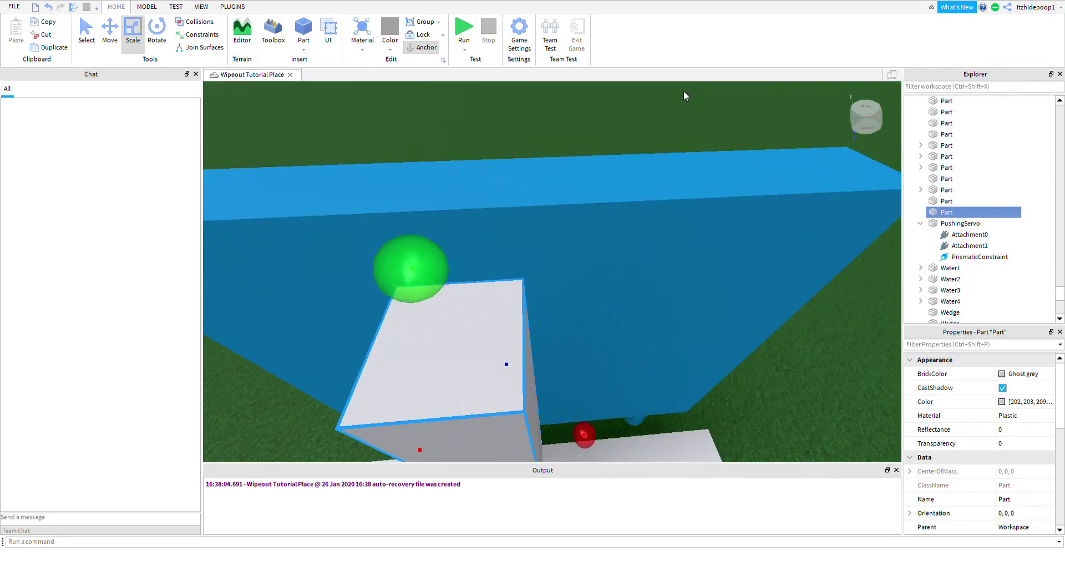
{"action": "scroll", "coordinate": [887, 194], "scroll_direction": "down", "scroll_amount": 2}
{"action": "right_click_drag", "start_coordinate": [879, 195], "coordinate": [843, 194]}
{"action": "scroll", "coordinate": [866, 197], "scroll_direction": "up", "scroll_amount": 3}
{"action": "scroll", "coordinate": [886, 200], "scroll_direction": "down", "scroll_amount": 2}
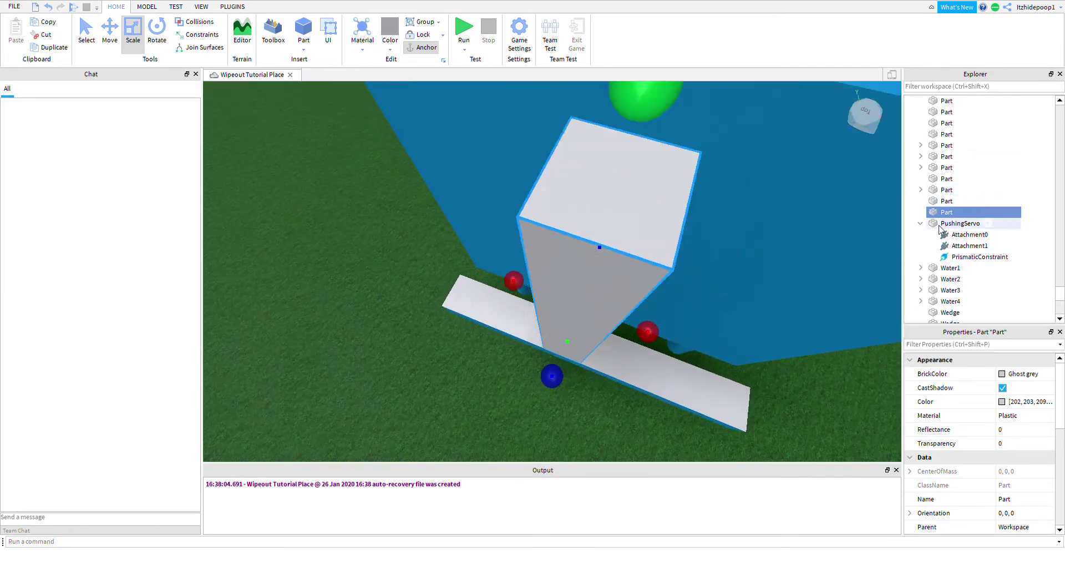
{"action": "right_click", "coordinate": [935, 204]}
{"action": "left_click", "coordinate": [944, 212]}
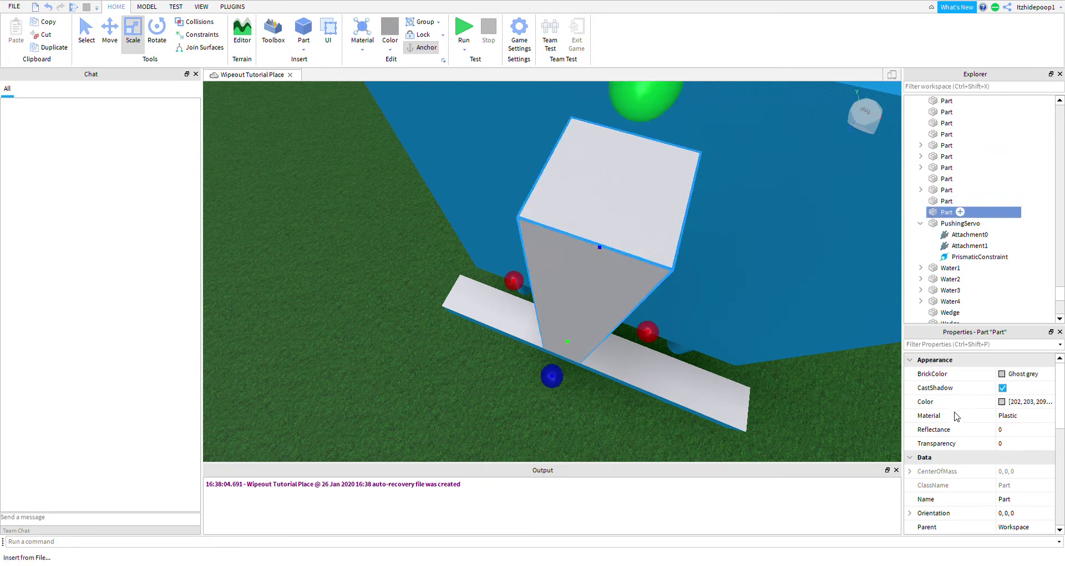
{"action": "key", "text": "ctrl+a"}
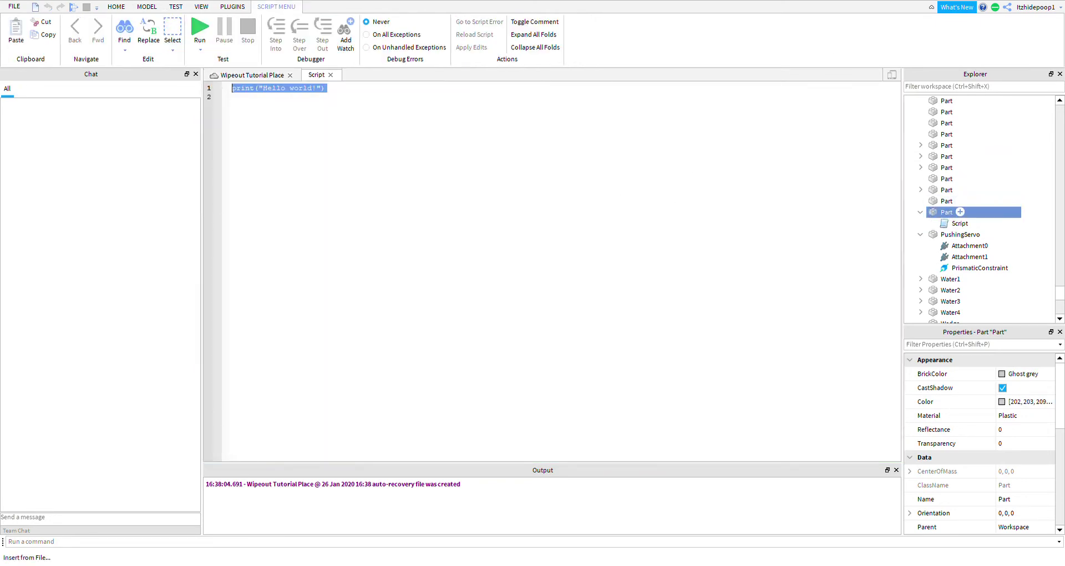
{"action": "key", "text": "BackSpace"}
- Write a script.Parent.Touched:Connect call with an inline function that takes the parameter otherPart
{"action": "type", "text": "script.Parent.To"}
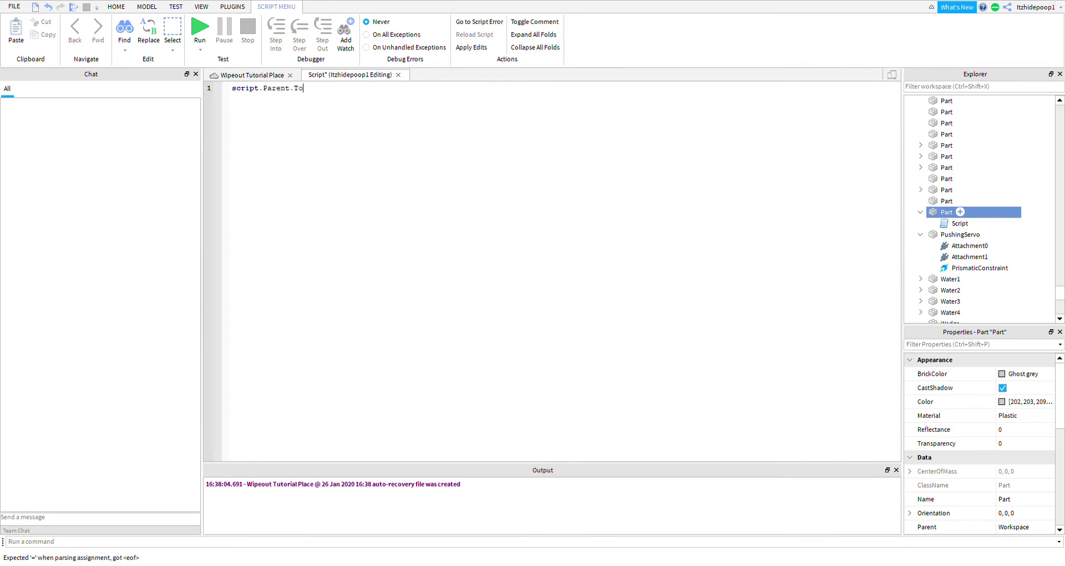
{"action": "type", "text": "uched:Connect()"}
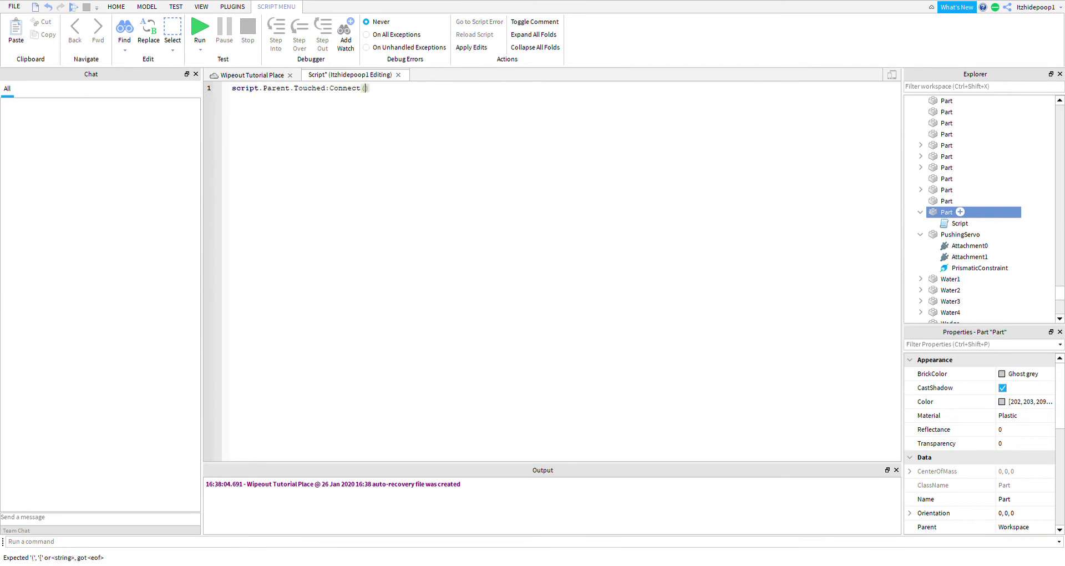
{"action": "type", "text": "function)"}
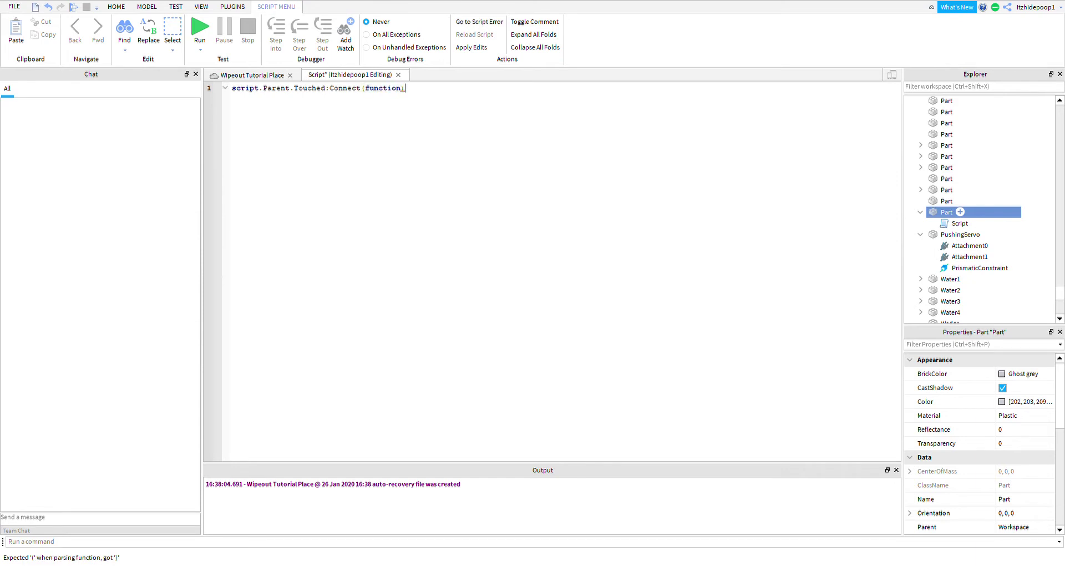
{"action": "type", "text": "(0"}
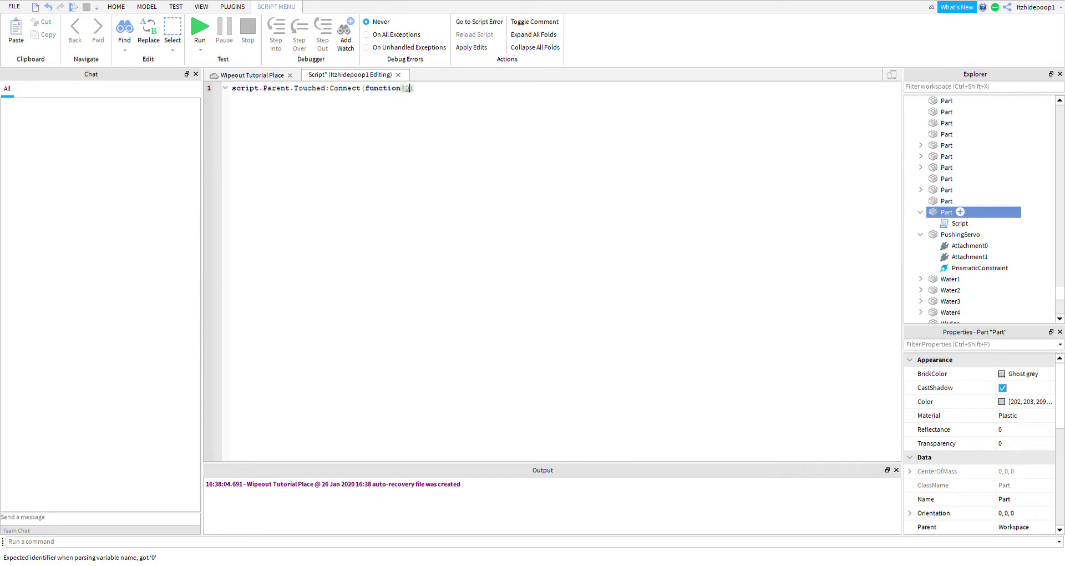
{"action": "key", "text": "BackSpace"}
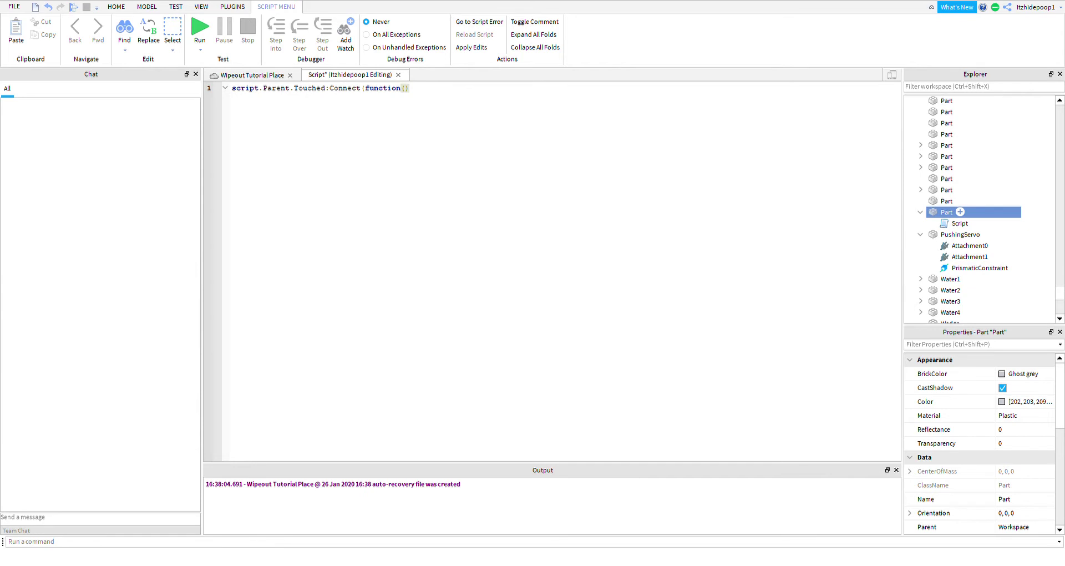
{"action": "type", "text": "otherPart"}
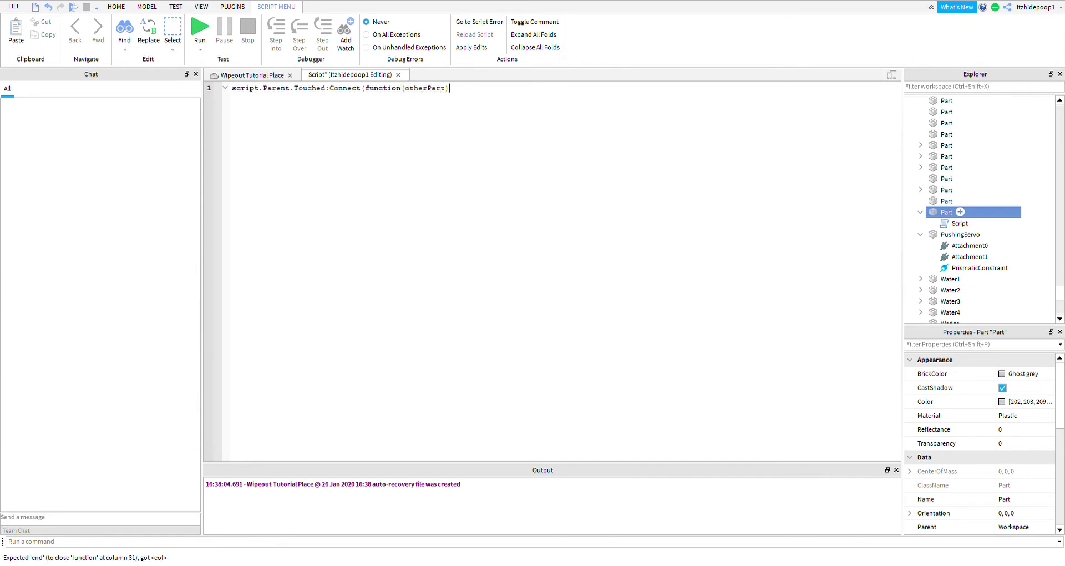
- Replace the Touched function's parameter otherPart with part and open the function body
{"action": "key", "text": "Left"}
{"action": "key", "text": "BackSpace"}
{"action": "key", "text": "BackSpace"}
{"action": "key", "text": "BackSpace"}
{"action": "key", "text": "BackSpace"}
{"action": "key", "text": "BackSpace"}
{"action": "key", "text": "BackSpace"}
{"action": "key", "text": "BackSpace"}
{"action": "key", "text": "BackSpace"}
{"action": "key", "text": "BackSpace"}
{"action": "type", "text": "part)"}
{"action": "key", "text": "Return"}
- Declare local parent = part.Parent and local humanoid = parent:FindFirstChild("Humanoid") inside the Touched function
{"action": "type", "text": "local"}
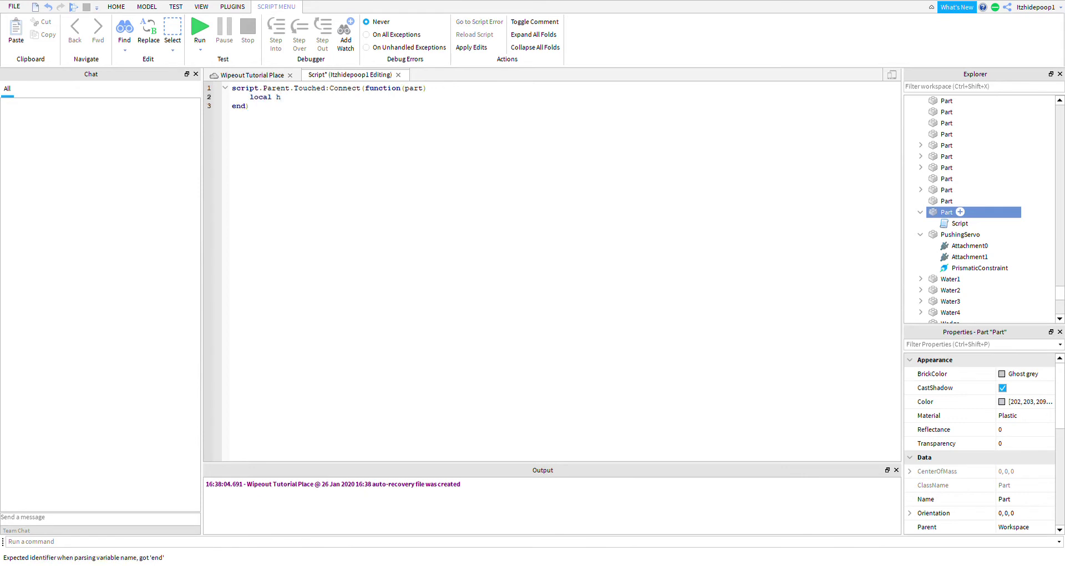
{"action": "type", "text": " parent ="}
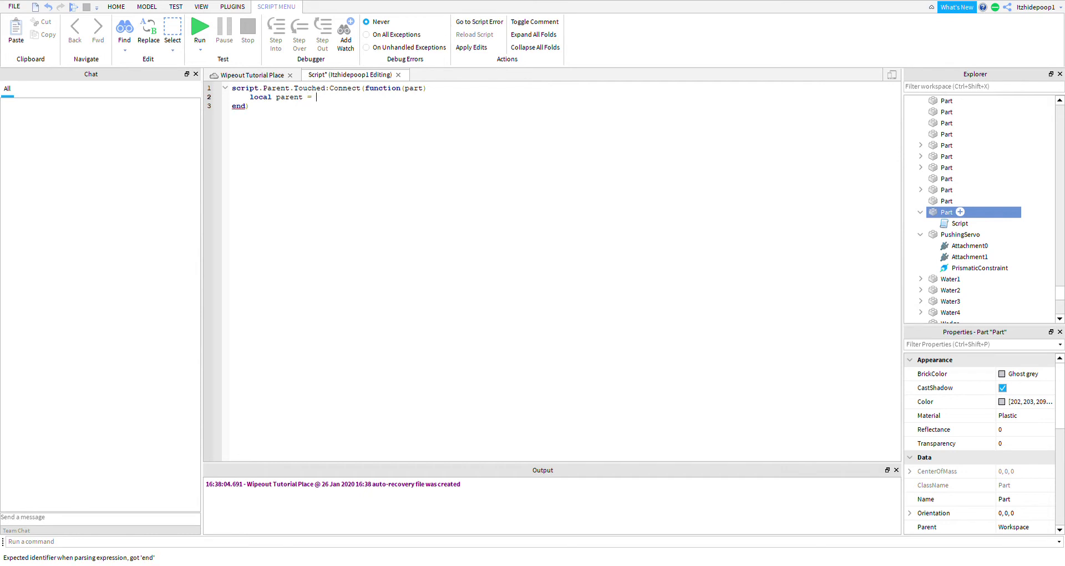
{"action": "type", "text": " part.Parent"}
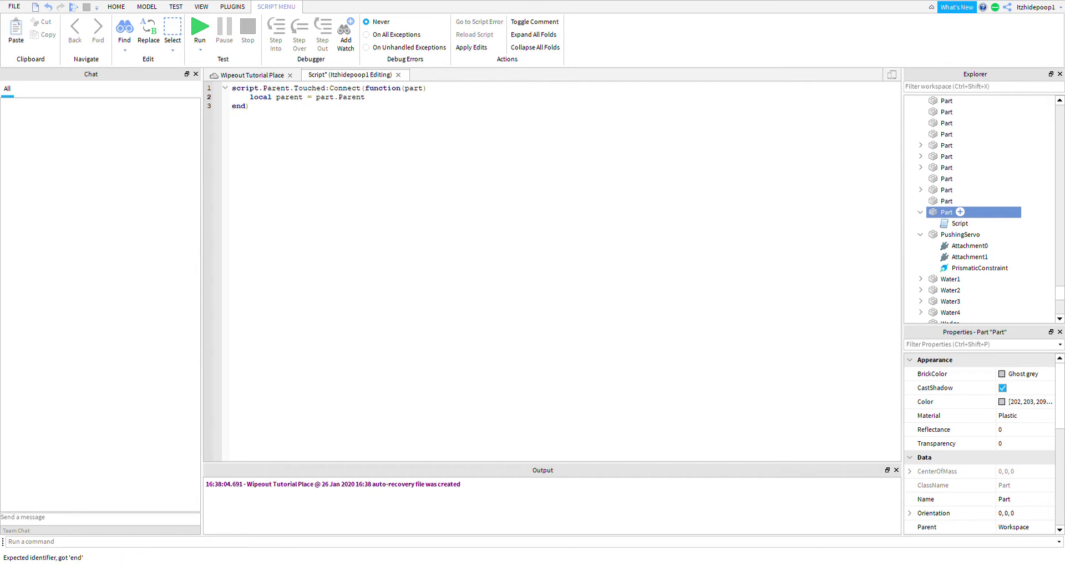
{"action": "key", "text": "Return"}
{"action": "type", "text": "local "}
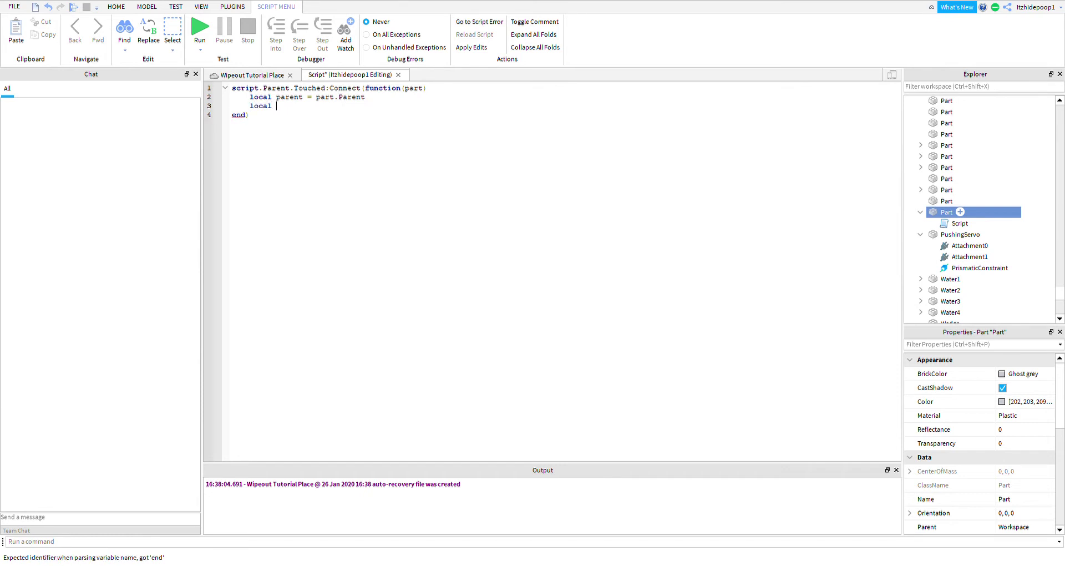
{"action": "type", "text": "humanoid ="}
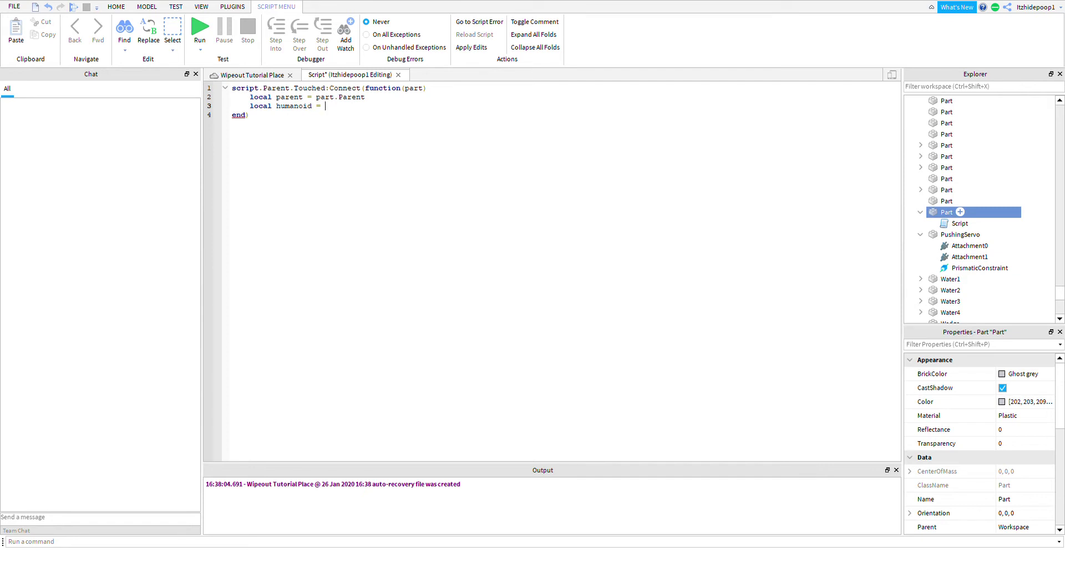
{"action": "type", "text": "parent:Find"}
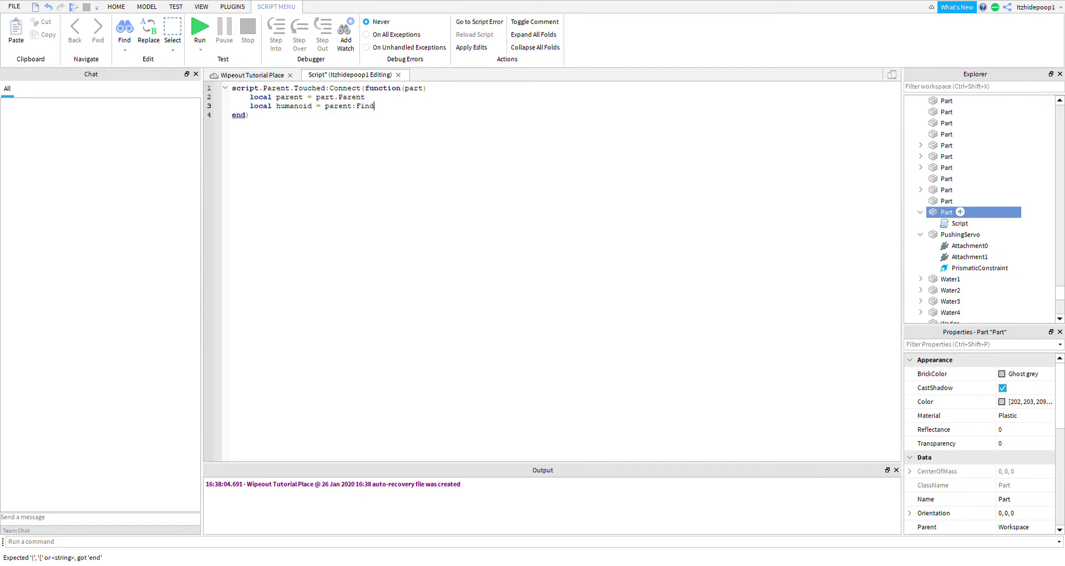
{"action": "type", "text": "FirstChild(\""}
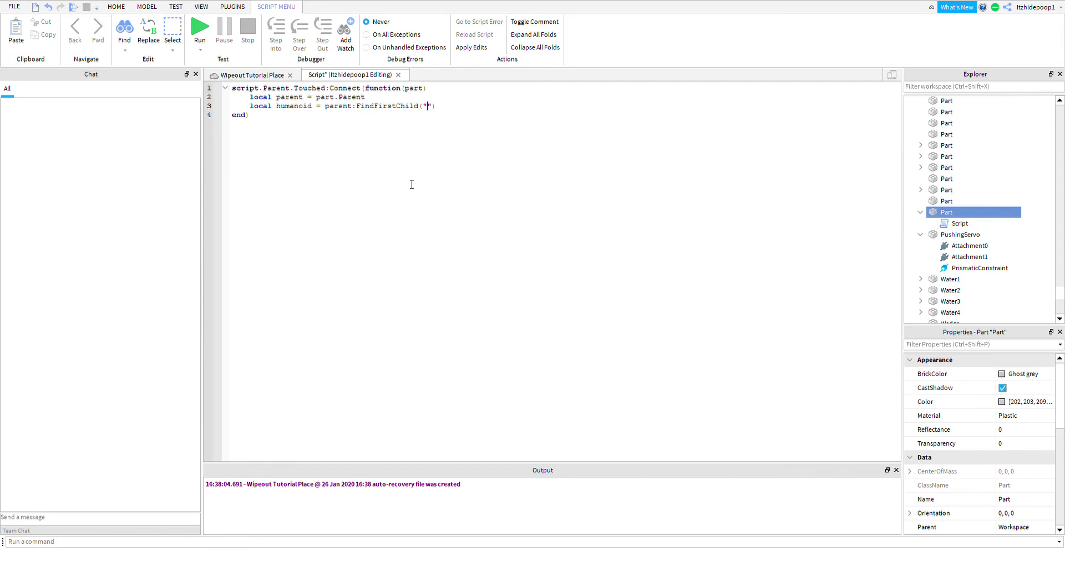
{"action": "type", "text": "Humanoid"}
{"action": "key", "text": "End"}
{"action": "key", "text": "Return"}
- Add an if humanoid then block and begin its body with script.Parent.Parent
{"action": "type", "text": "if humanoid"}
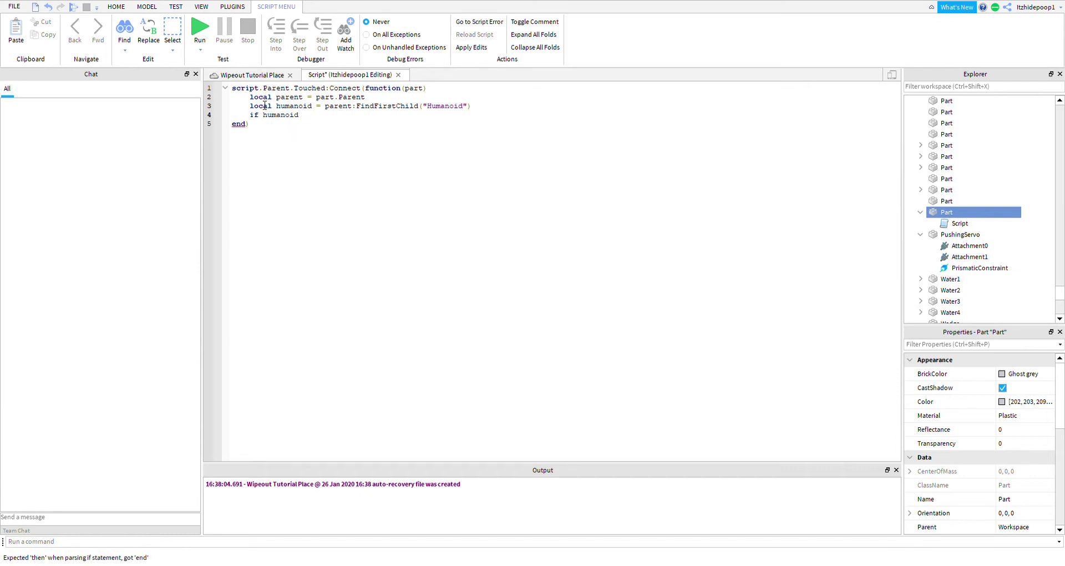
{"action": "type", "text": " then"}
{"action": "key", "text": "Return"}
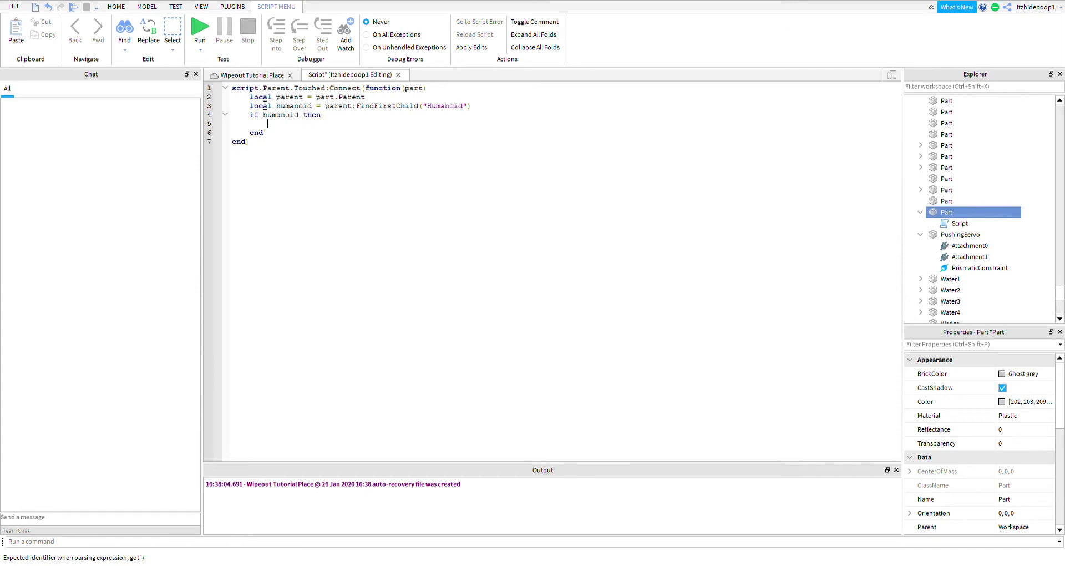
{"action": "type", "text": "script.Parent.P"}
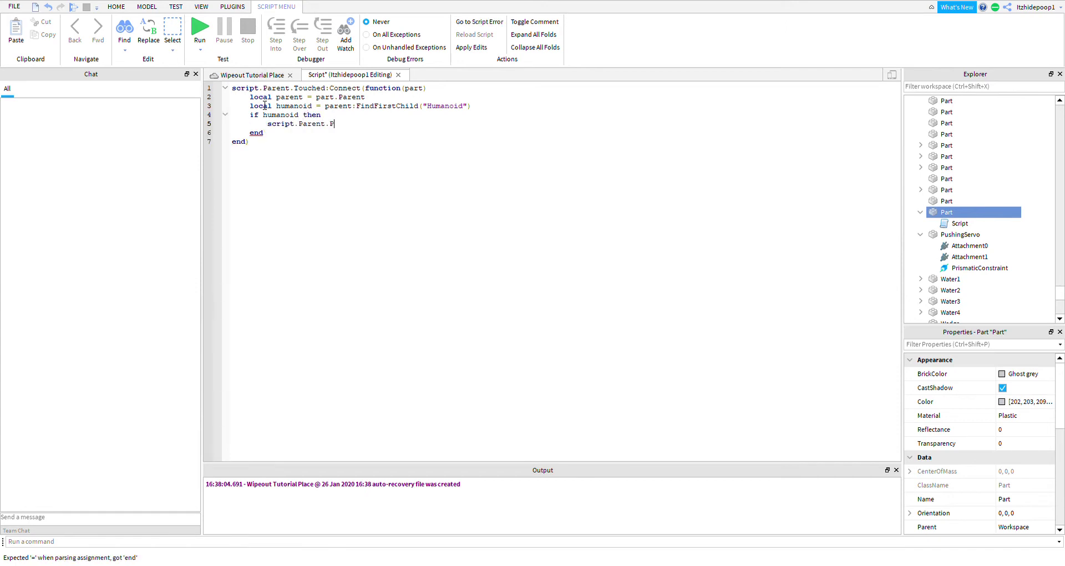
{"action": "type", "text": "arent"}
- Examine the grey pillar, platform and wall in the place view, and return to the script
{"action": "left_click", "coordinate": [236, 77]}
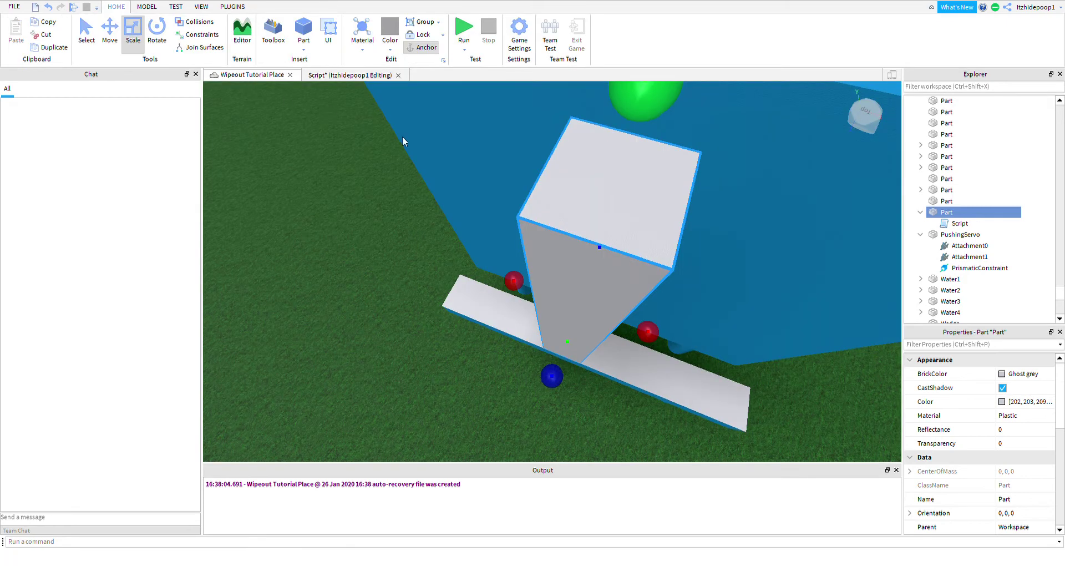
{"action": "right_click_drag", "start_coordinate": [527, 202], "coordinate": [569, 221]}
{"action": "scroll", "coordinate": [569, 221], "scroll_direction": "down", "scroll_amount": 4}
{"action": "right_click_drag", "start_coordinate": [626, 300], "coordinate": [527, 303]}
{"action": "left_click", "coordinate": [577, 253], "text": "ctrl"}
{"action": "left_click", "coordinate": [551, 251], "text": "ctrl"}
{"action": "scroll", "coordinate": [541, 233], "scroll_direction": "down", "scroll_amount": 4}
{"action": "left_click", "coordinate": [552, 226]}
{"action": "scroll", "coordinate": [527, 303], "scroll_direction": "up", "scroll_amount": 4}
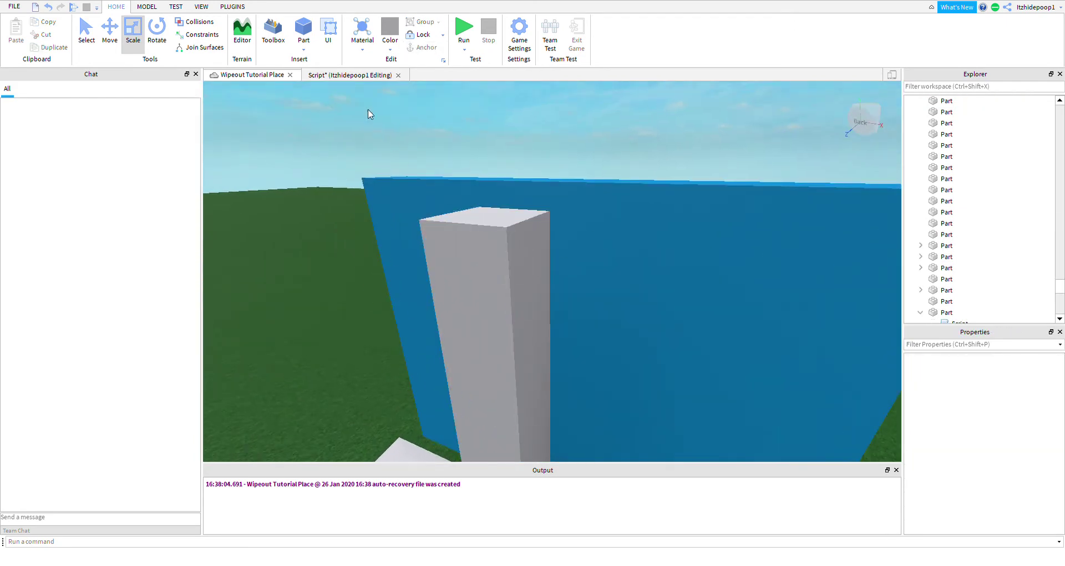
{"action": "left_click", "coordinate": [319, 76]}
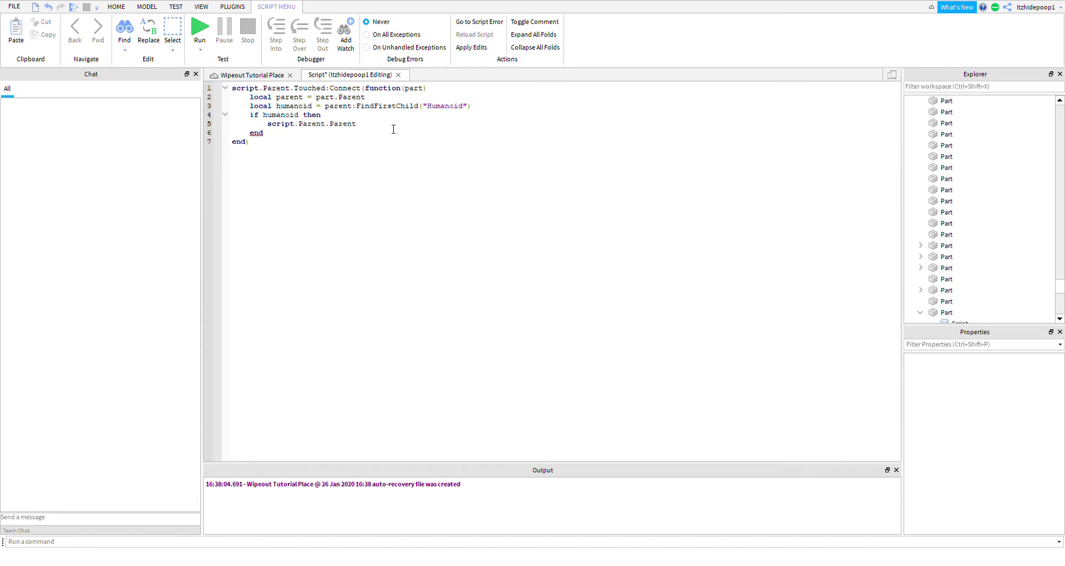
- Extend the script.Parent.Parent reference inside the if block to .PushingServo.PrismaticConstraint.TargetPosition
{"action": "type", "text": "."}
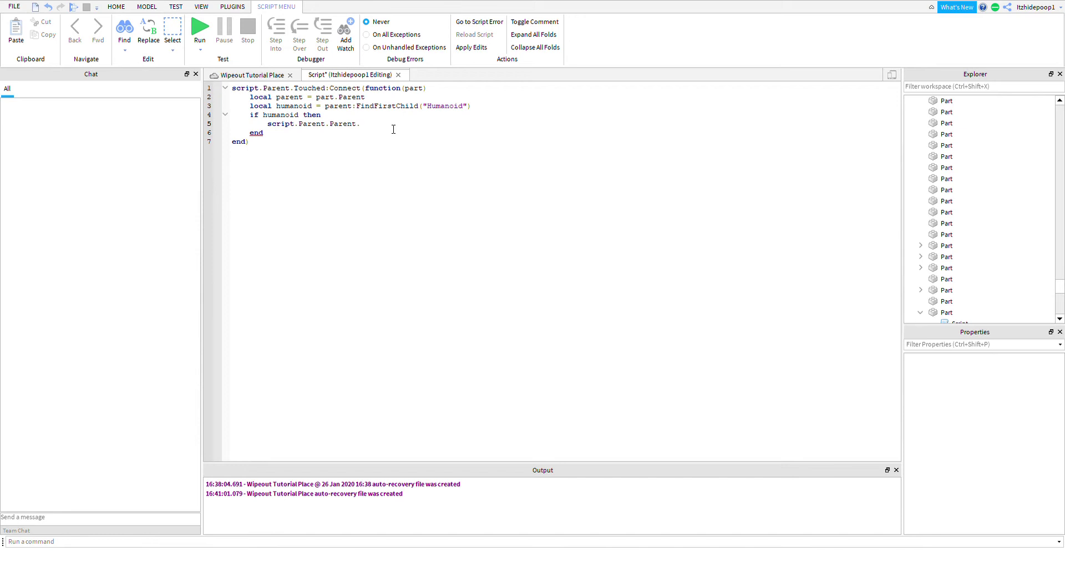
{"action": "type", "text": "Pu"}
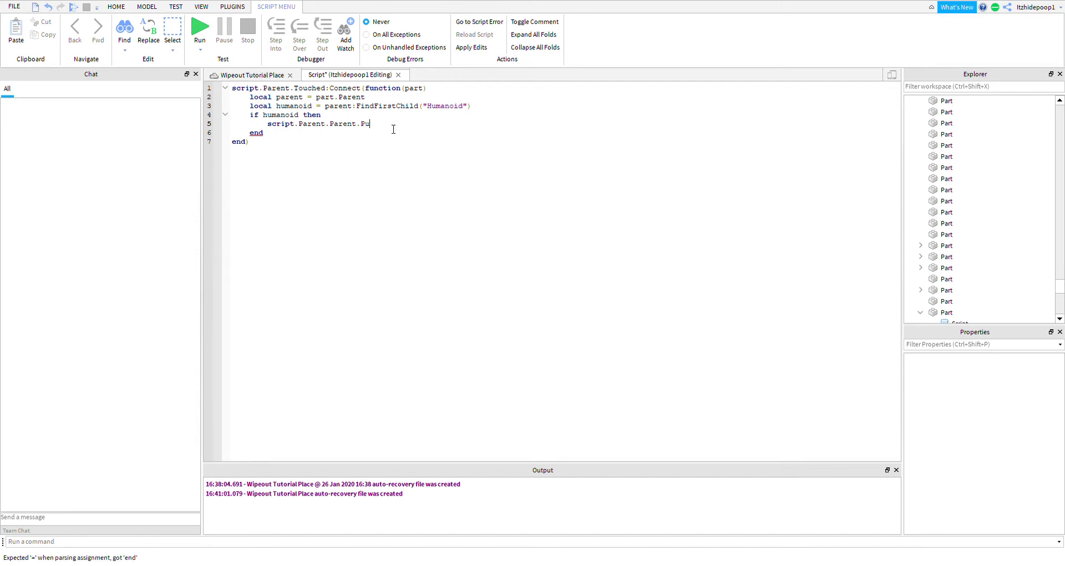
{"action": "type", "text": "shingServo.PrismaticConstraint."}
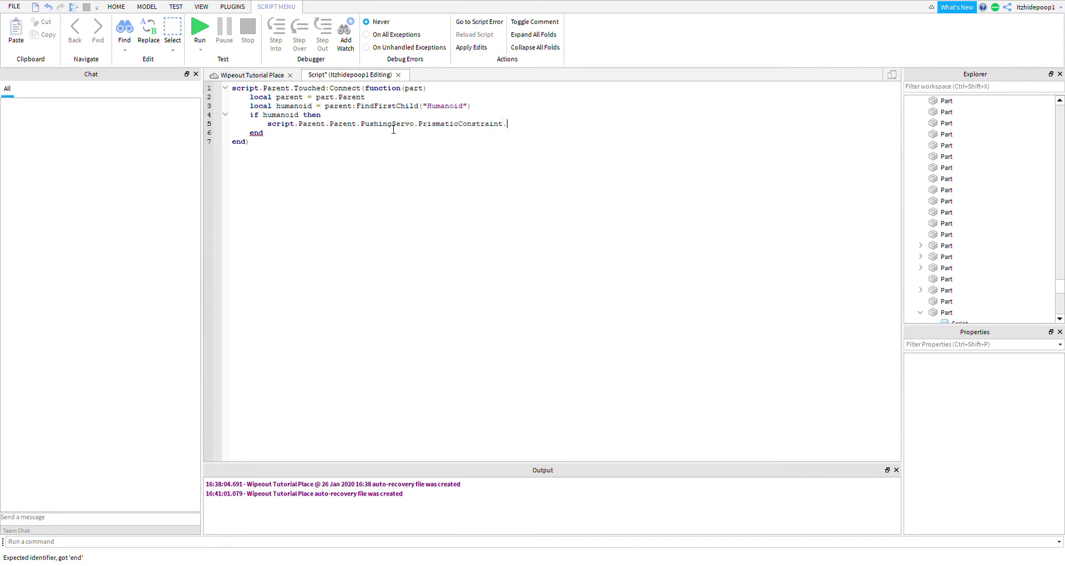
{"action": "type", "text": "TargetPosition"}
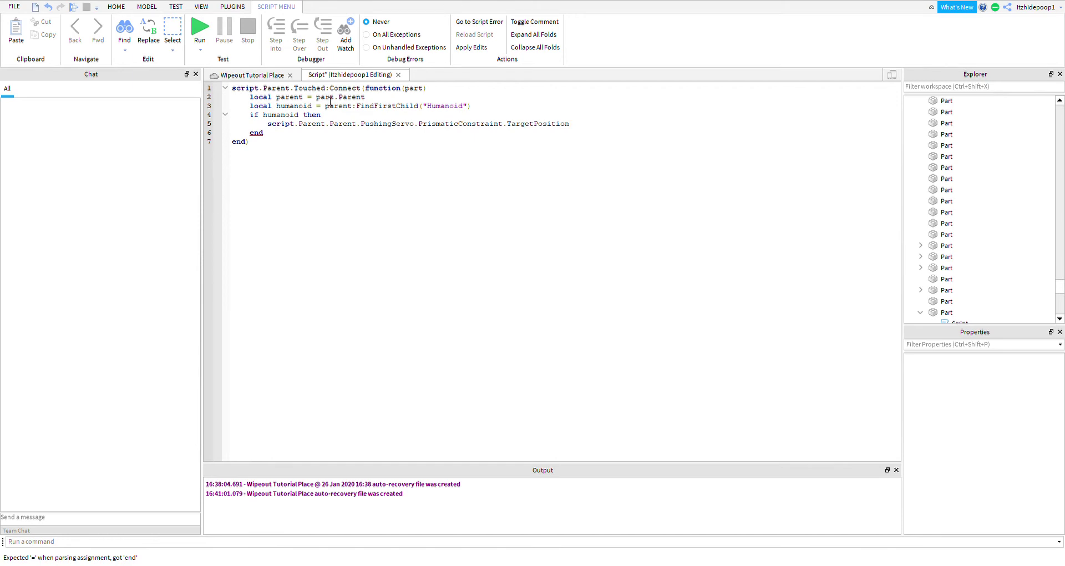
- Examine the punching piston's white rod, its attachments and the PushingServo part in the place view
{"action": "left_click", "coordinate": [238, 77]}
{"action": "right_click_drag", "start_coordinate": [541, 217], "coordinate": [649, 172]}
{"action": "right_click_drag", "start_coordinate": [774, 188], "coordinate": [368, 153]}
{"action": "left_click", "coordinate": [350, 74]}
{"action": "left_click", "coordinate": [252, 76]}
{"action": "right_click_drag", "start_coordinate": [530, 178], "coordinate": [531, 177]}
{"action": "scroll", "coordinate": [532, 176], "scroll_direction": "up", "scroll_amount": 5}
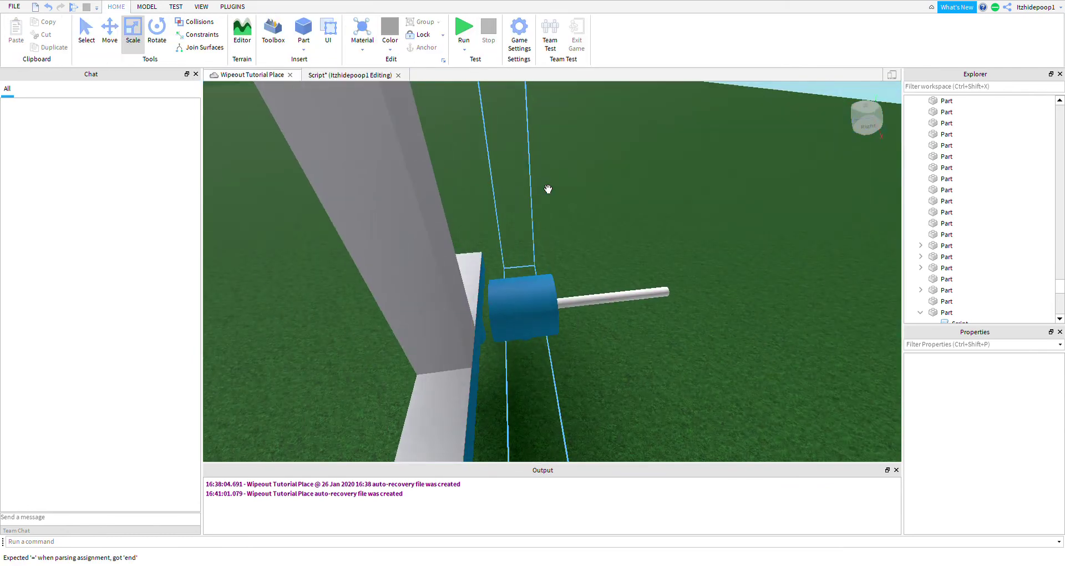
{"action": "scroll", "coordinate": [743, 305], "scroll_direction": "up", "scroll_amount": 3}
{"action": "left_click", "coordinate": [768, 329]}
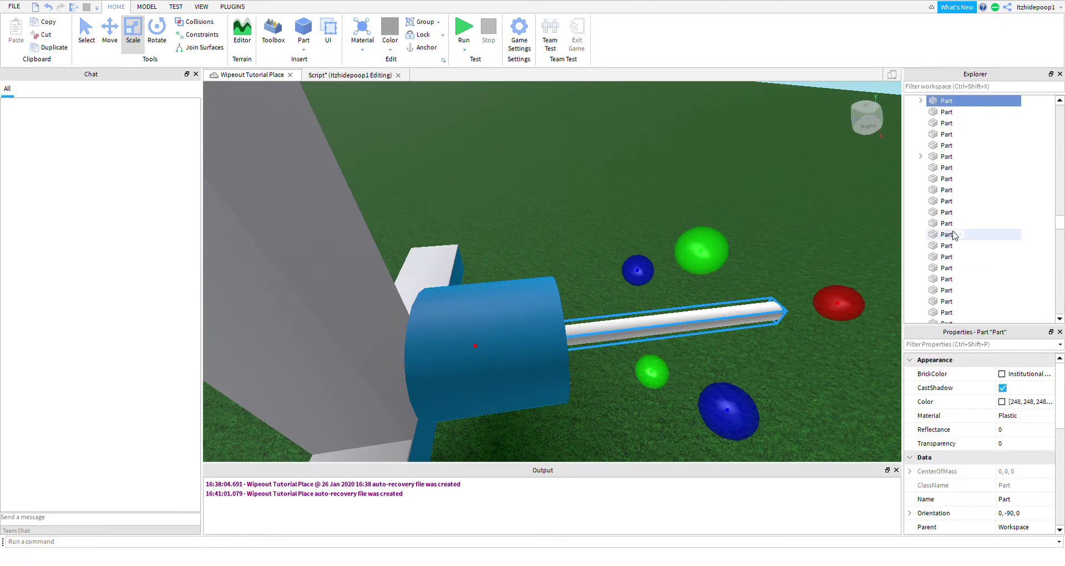
{"action": "left_click", "coordinate": [920, 101]}
{"action": "right_click_drag", "start_coordinate": [716, 319], "coordinate": [716, 321]}
{"action": "key", "text": "d"}
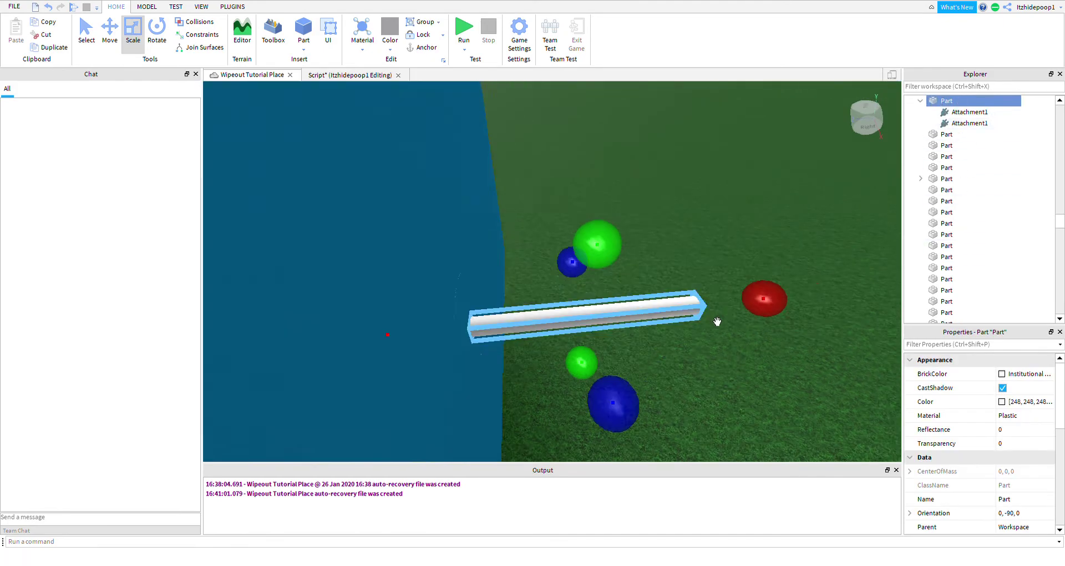
{"action": "left_click", "coordinate": [671, 322]}
{"action": "scroll", "coordinate": [947, 286], "scroll_direction": "down", "scroll_amount": 1}
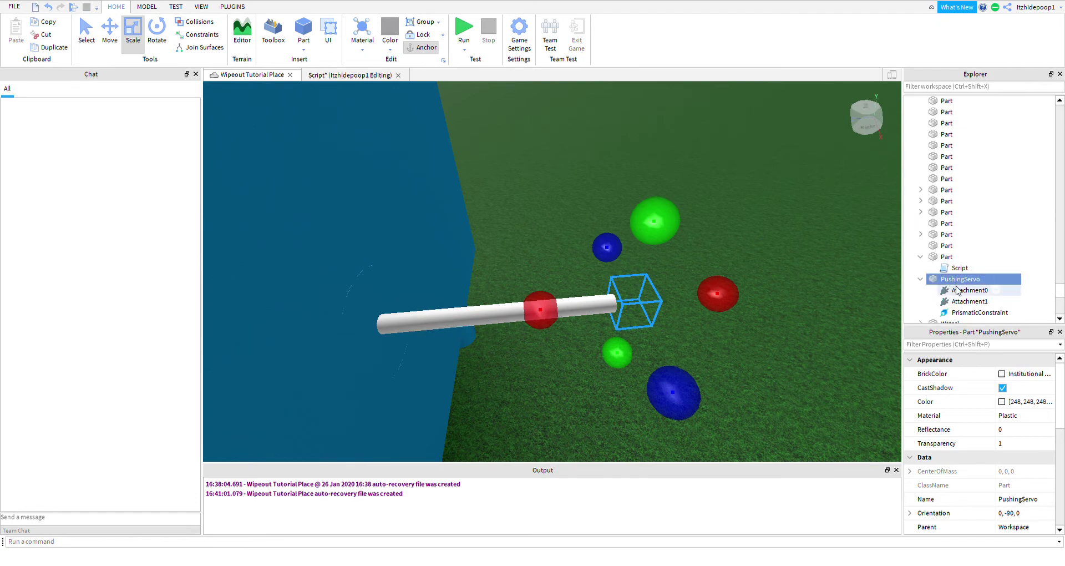
- Check the servo settings of PushingServo's PrismaticConstraint and return to the script
{"action": "left_click", "coordinate": [979, 312]}
{"action": "scroll", "coordinate": [974, 453], "scroll_direction": "down", "scroll_amount": 2}
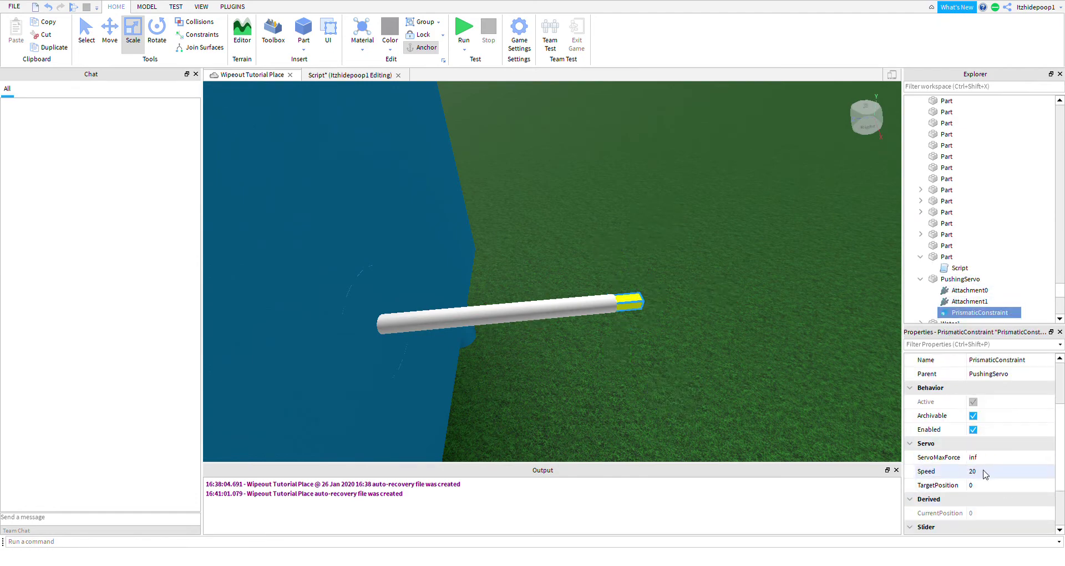
{"action": "right_click_drag", "start_coordinate": [713, 413], "coordinate": [613, 281]}
{"action": "scroll", "coordinate": [614, 282], "scroll_direction": "down", "scroll_amount": 5}
{"action": "left_click", "coordinate": [410, 140]}
{"action": "scroll", "coordinate": [388, 122], "scroll_direction": "up", "scroll_amount": 5}
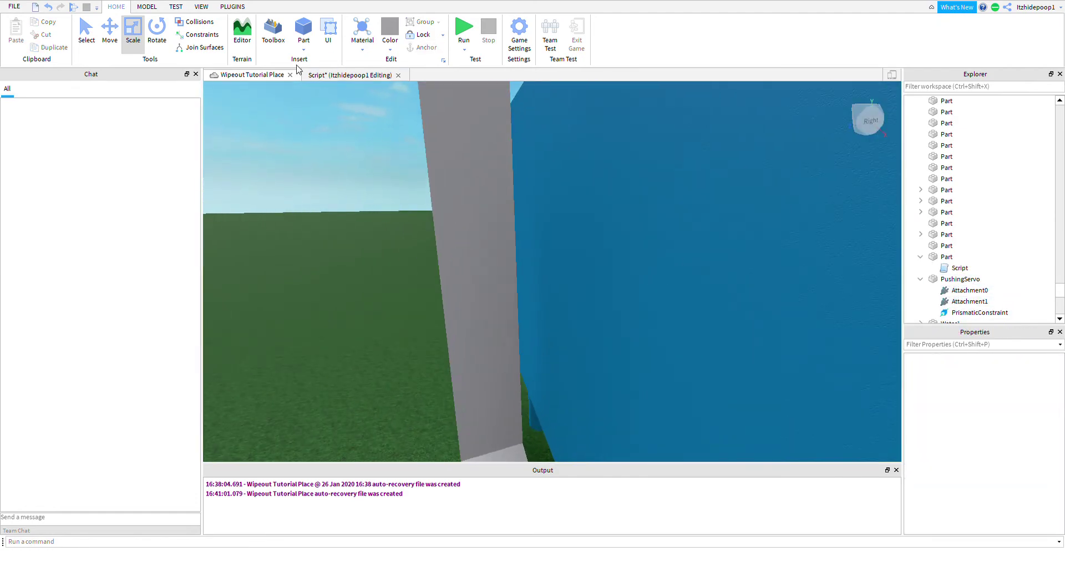
{"action": "left_click", "coordinate": [330, 76]}
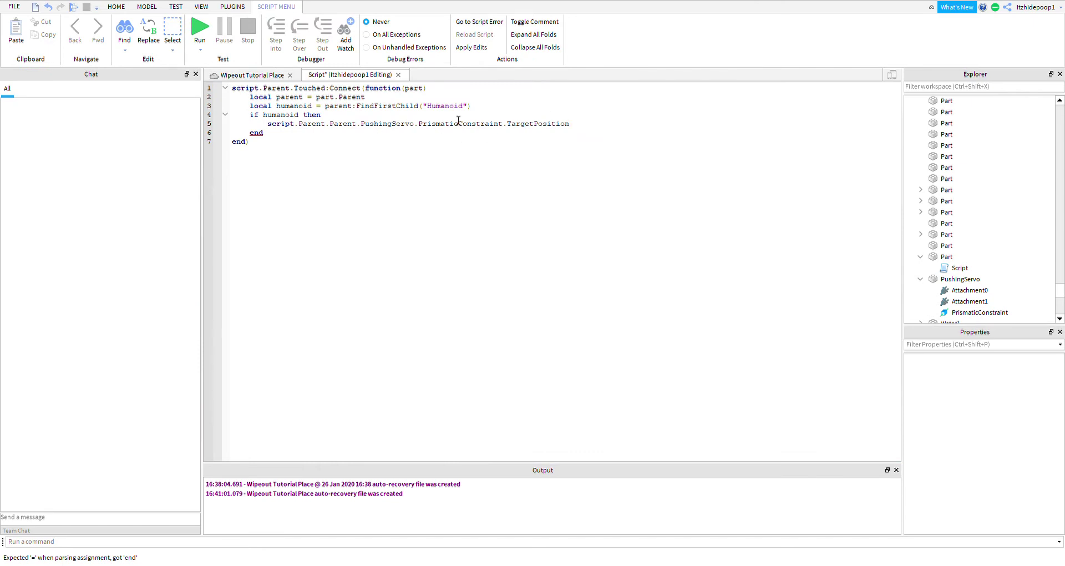
- Complete the TargetPosition statement by assigning it 10, and start a new line below it
{"action": "left_click_drag", "start_coordinate": [506, 124], "coordinate": [273, 132]}
{"action": "key", "text": "End"}
{"action": "type", "text": "= 10"}
{"action": "key", "text": "Return"}
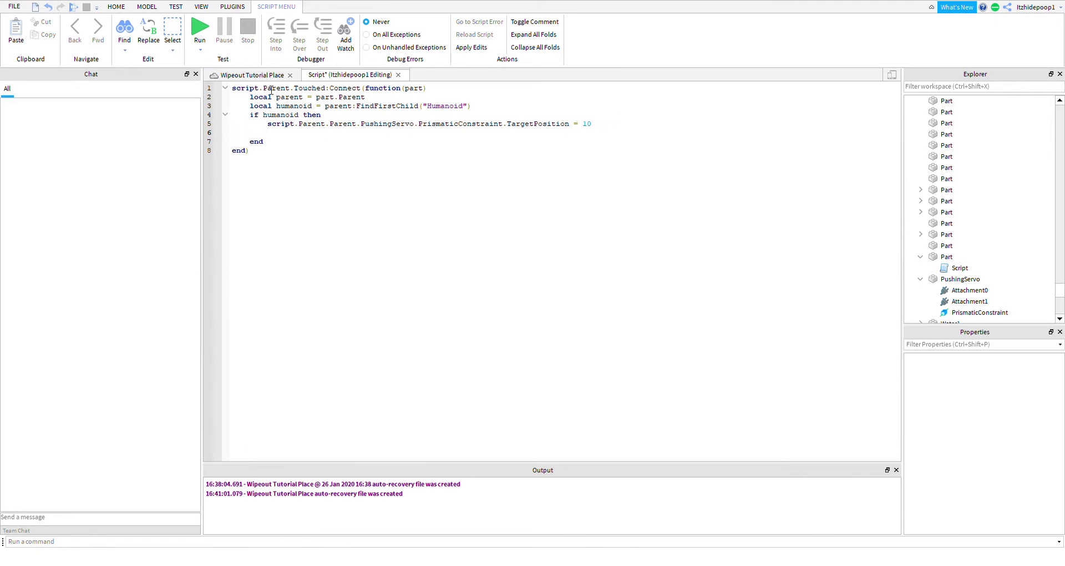
- Look over the servo and wall in the place view, and add wait(2) below the TargetPosition line in the script
{"action": "left_click", "coordinate": [258, 75]}
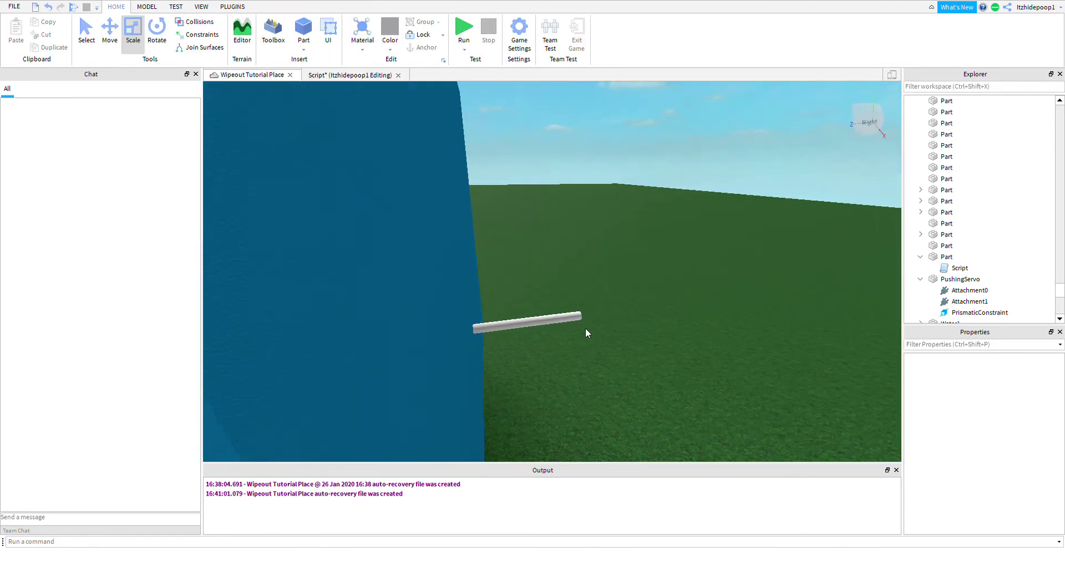
{"action": "left_click", "coordinate": [608, 331]}
{"action": "key", "text": "a"}
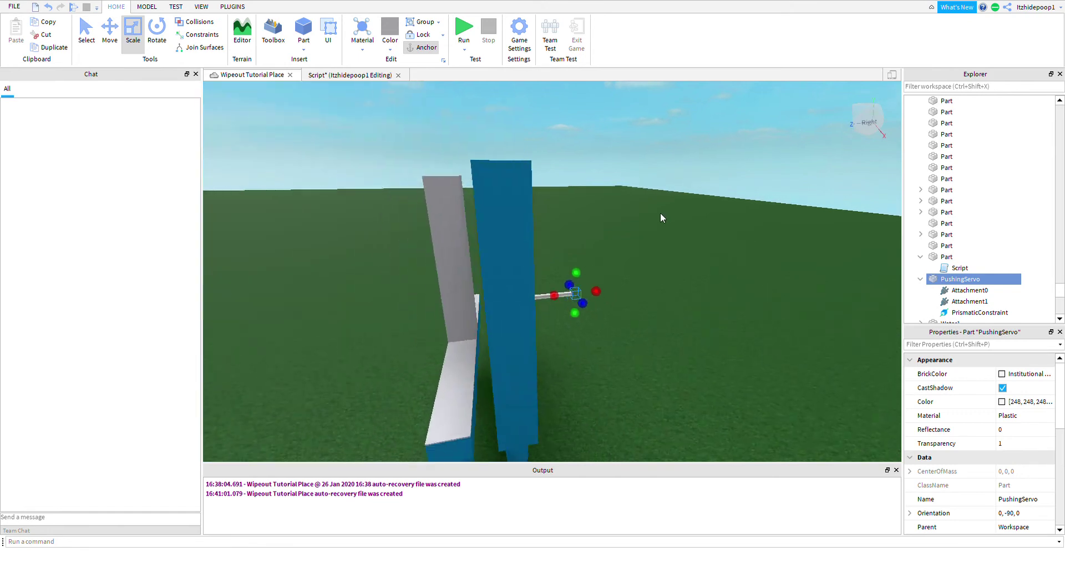
{"action": "key", "text": "a"}
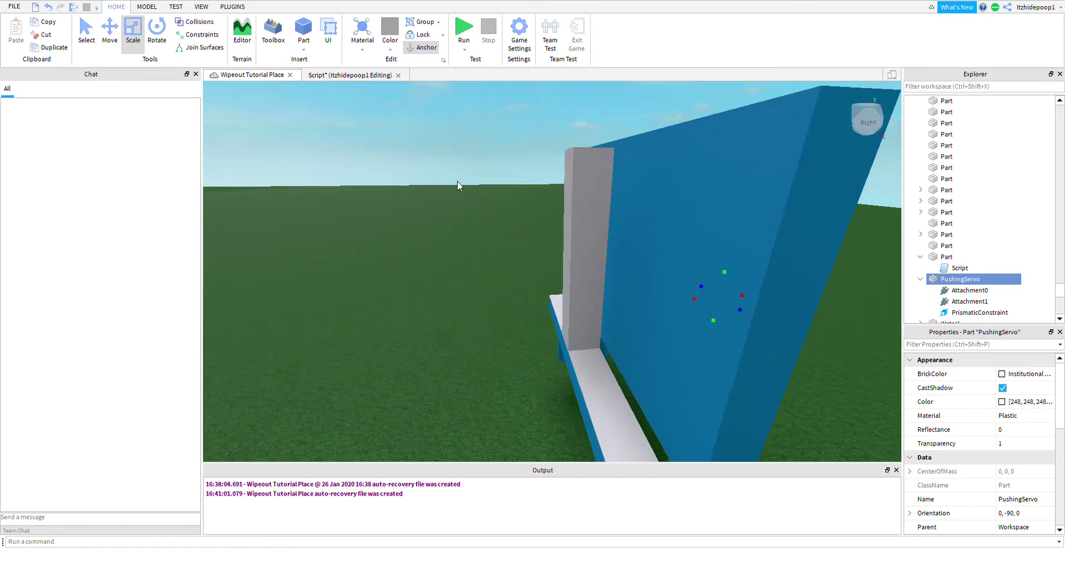
{"action": "key", "text": "w"}
{"action": "left_click", "coordinate": [355, 75]}
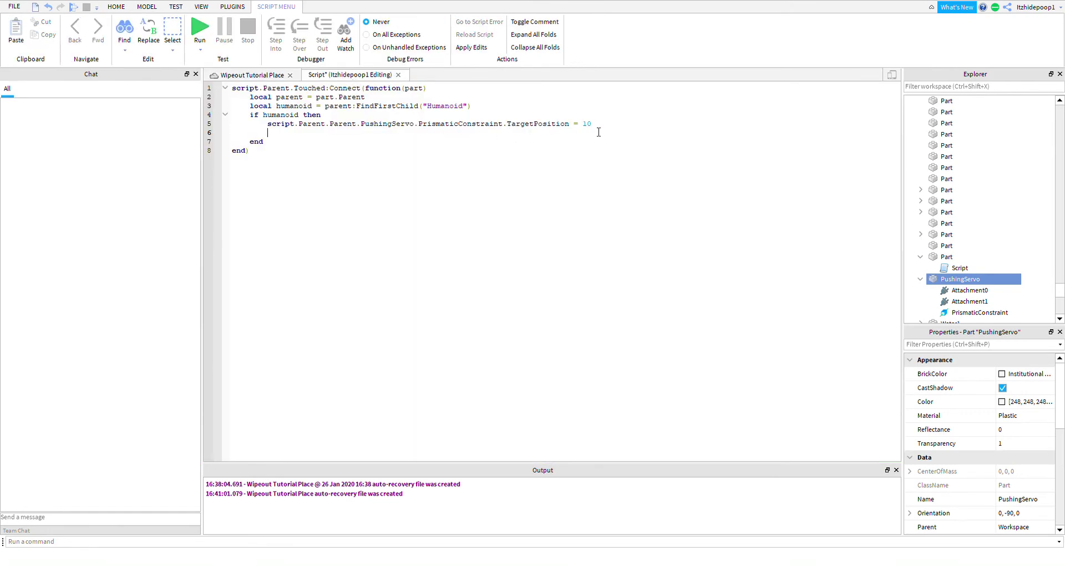
{"action": "key", "text": "Return"}
{"action": "type", "text": "wait()"}
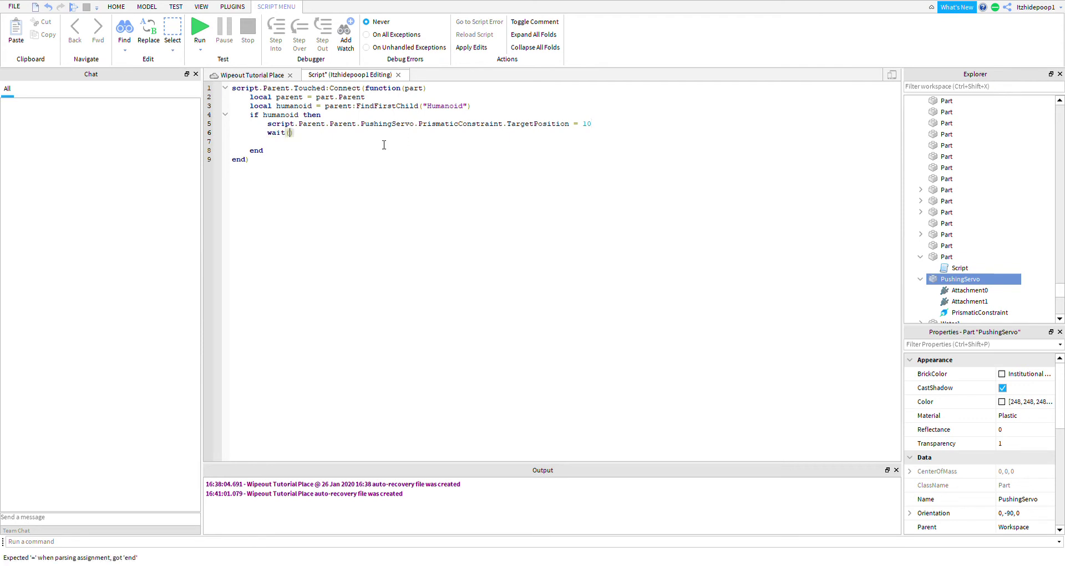
{"action": "key", "text": "Return"}
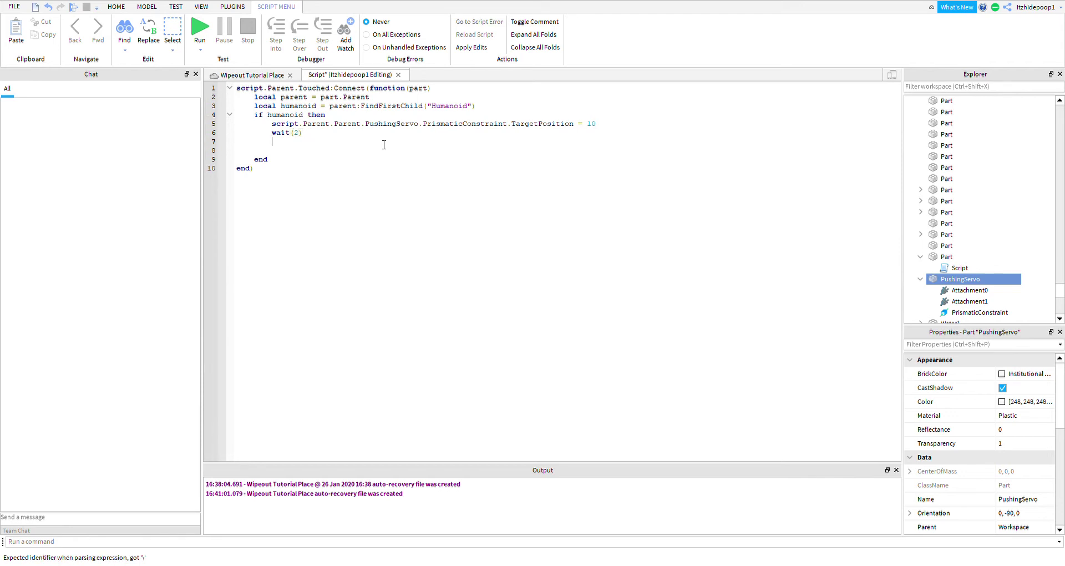
- Duplicate the TargetPosition line below wait(2) and set the copy's value to 0
{"action": "left_click_drag", "start_coordinate": [270, 126], "coordinate": [611, 130]}
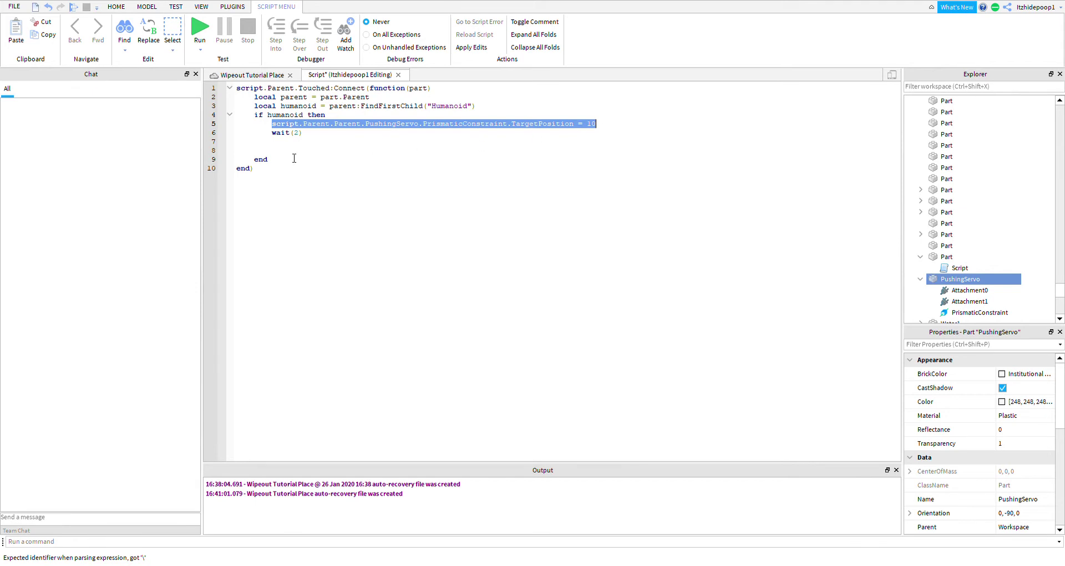
{"action": "key", "text": "ctrl+c"}
{"action": "left_click", "coordinate": [283, 142]}
{"action": "key", "text": "ctrl+v"}
{"action": "key", "text": "BackSpace"}
{"action": "key", "text": "BackSpace"}
{"action": "type", "text": "0"}
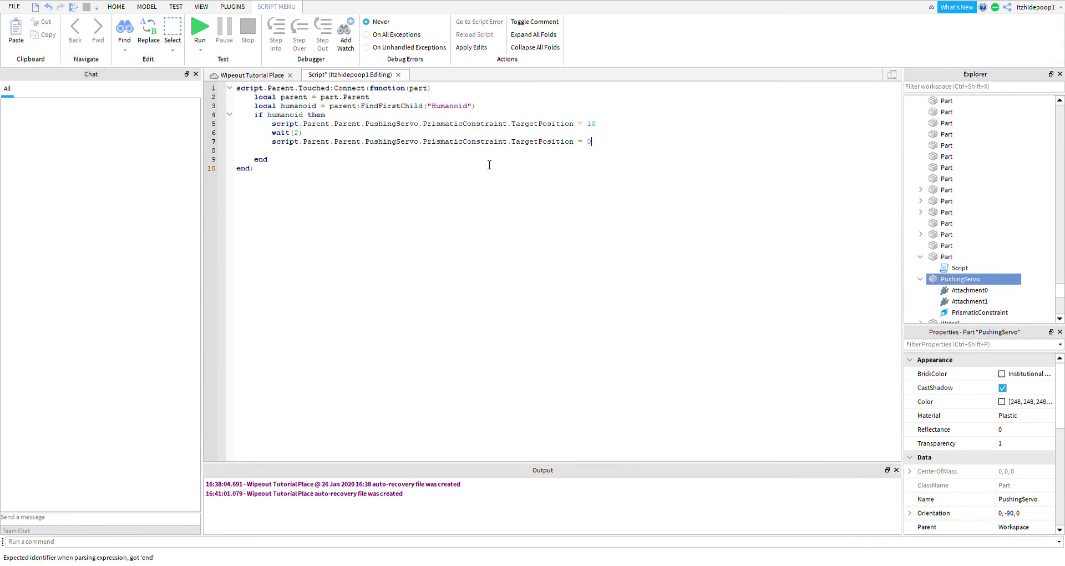
- Close the script and set the grey touch part's Transparency to 1
{"action": "left_click", "coordinate": [254, 75]}
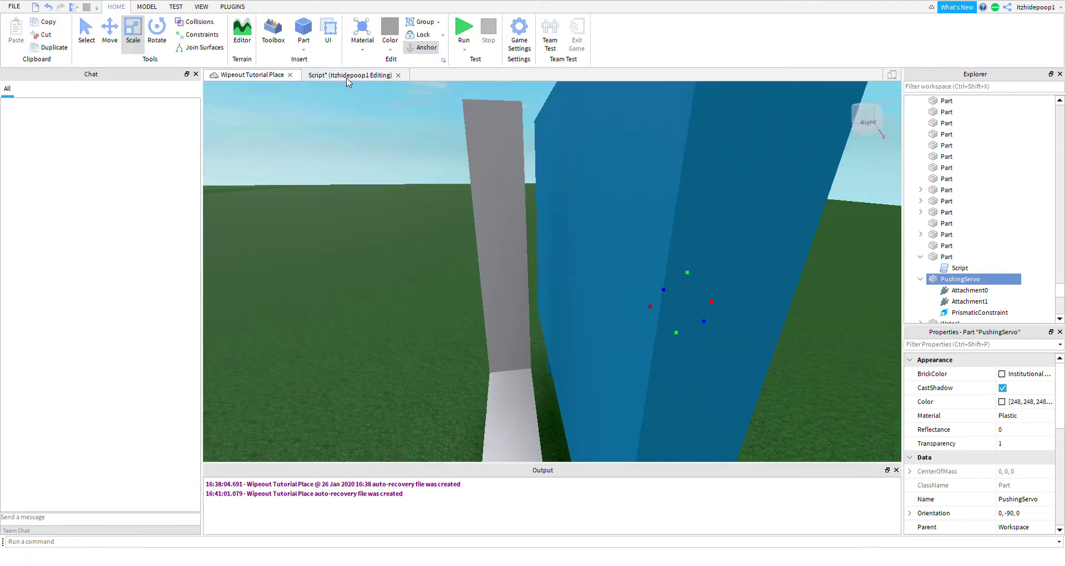
{"action": "left_click", "coordinate": [398, 75]}
{"action": "scroll", "coordinate": [494, 202], "scroll_direction": "down", "scroll_amount": 3}
{"action": "left_click", "coordinate": [483, 216]}
{"action": "scroll", "coordinate": [417, 116], "scroll_direction": "up", "scroll_amount": 3}
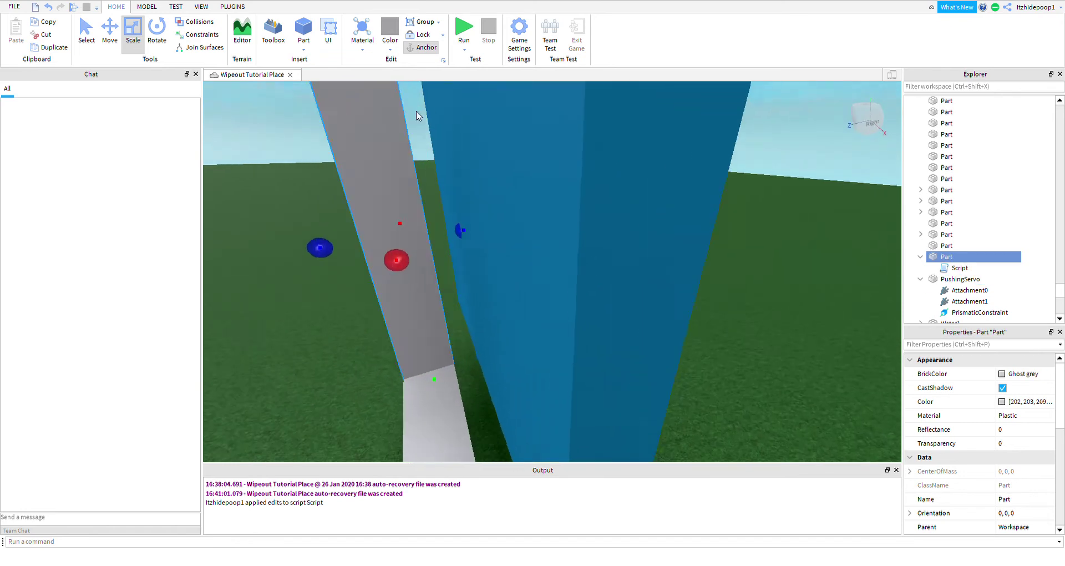
{"action": "left_click", "coordinate": [1020, 443]}
{"action": "type", "text": "1"}
{"action": "key", "text": "Return"}
- Turn off CanCollide for the transparent touch part
{"action": "scroll", "coordinate": [1020, 445], "scroll_direction": "down", "scroll_amount": 2}
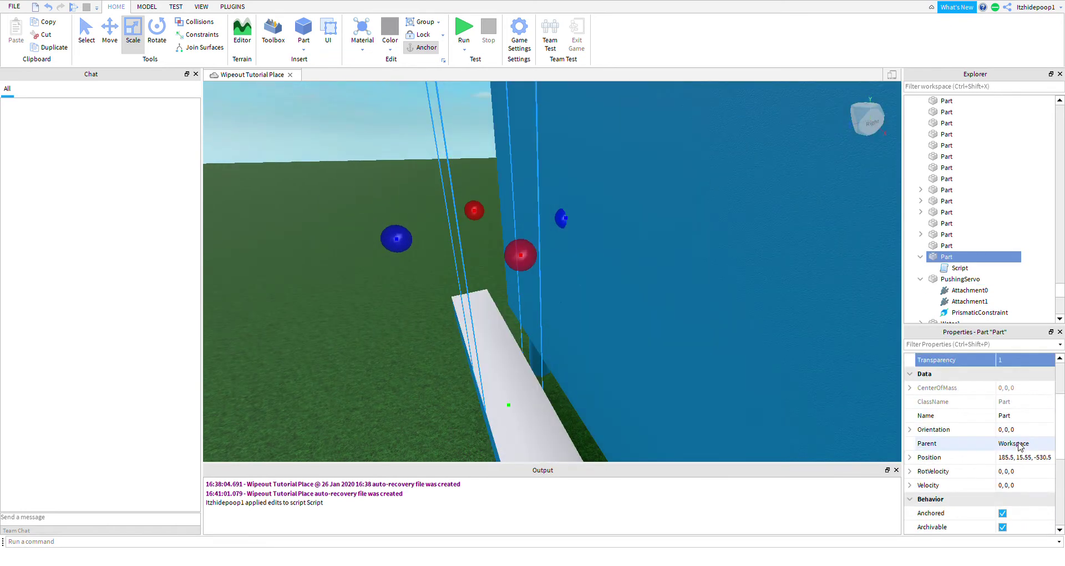
{"action": "scroll", "coordinate": [1020, 445], "scroll_direction": "down", "scroll_amount": 1}
{"action": "left_click", "coordinate": [1002, 499]}
- Scale the touch part wider so it spans the platform, reaching outward beyond its edge and inward into the wall
{"action": "middle_click_drag", "start_coordinate": [721, 333], "coordinate": [740, 385]}
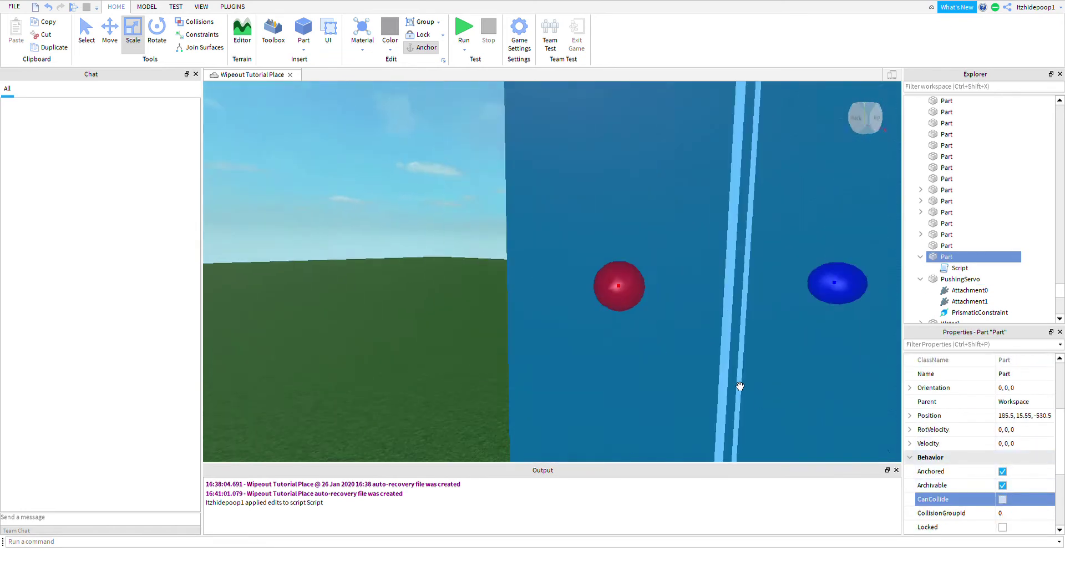
{"action": "right_click_drag", "start_coordinate": [740, 385], "coordinate": [789, 391]}
{"action": "scroll", "coordinate": [789, 391], "scroll_direction": "up", "scroll_amount": 2}
{"action": "right_click_drag", "start_coordinate": [738, 269], "coordinate": [598, 185]}
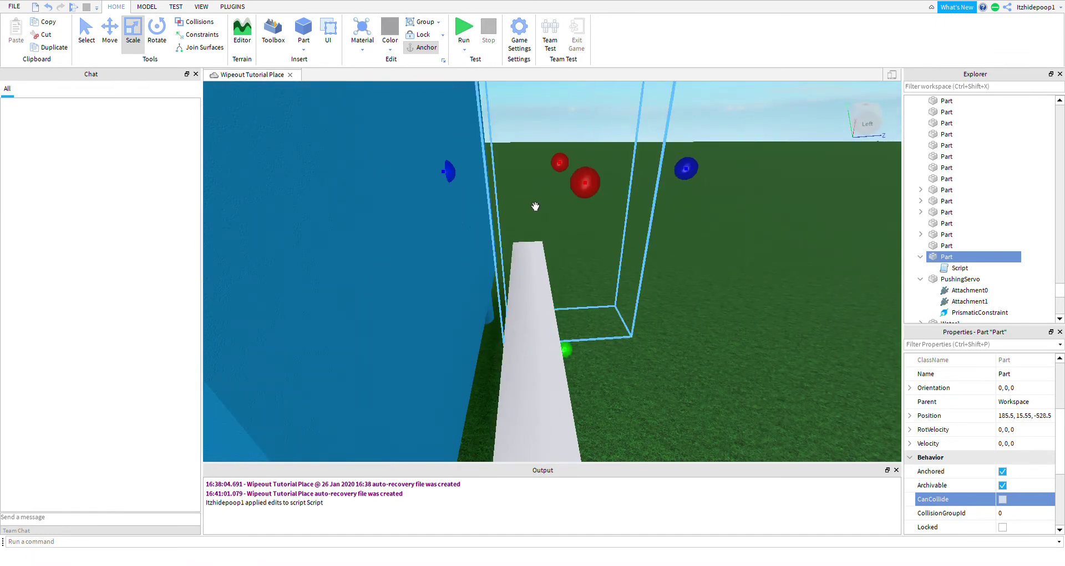
{"action": "left_click_drag", "start_coordinate": [455, 180], "coordinate": [422, 177]}
{"action": "right_click_drag", "start_coordinate": [471, 197], "coordinate": [476, 211]}
{"action": "scroll", "coordinate": [475, 211], "scroll_direction": "up", "scroll_amount": 3}
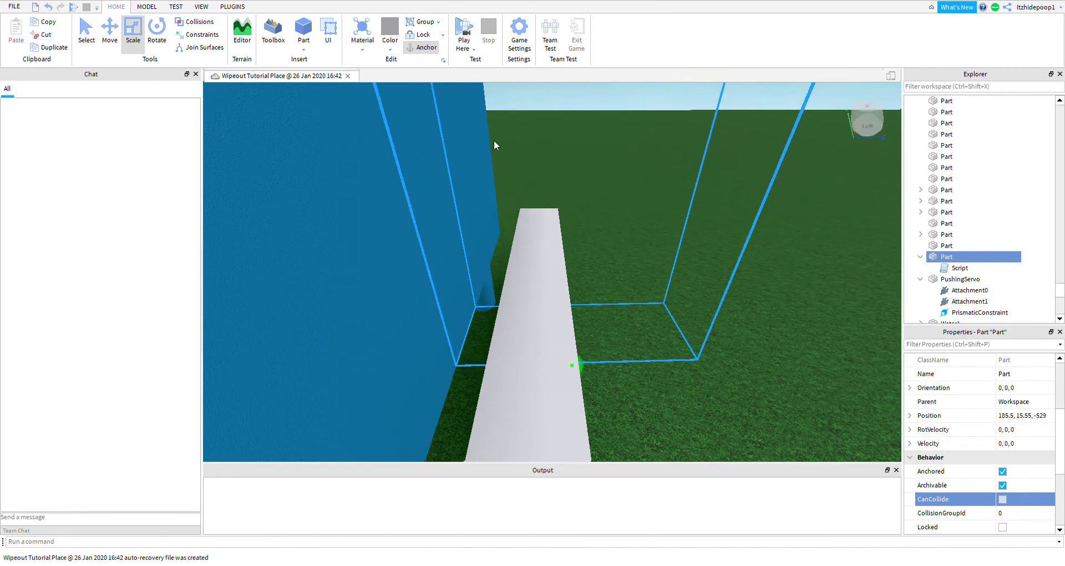
- Playtest the place by walking the character along the platform into the touch part to trigger the punch, and stop the test
{"action": "key", "text": "F5"}
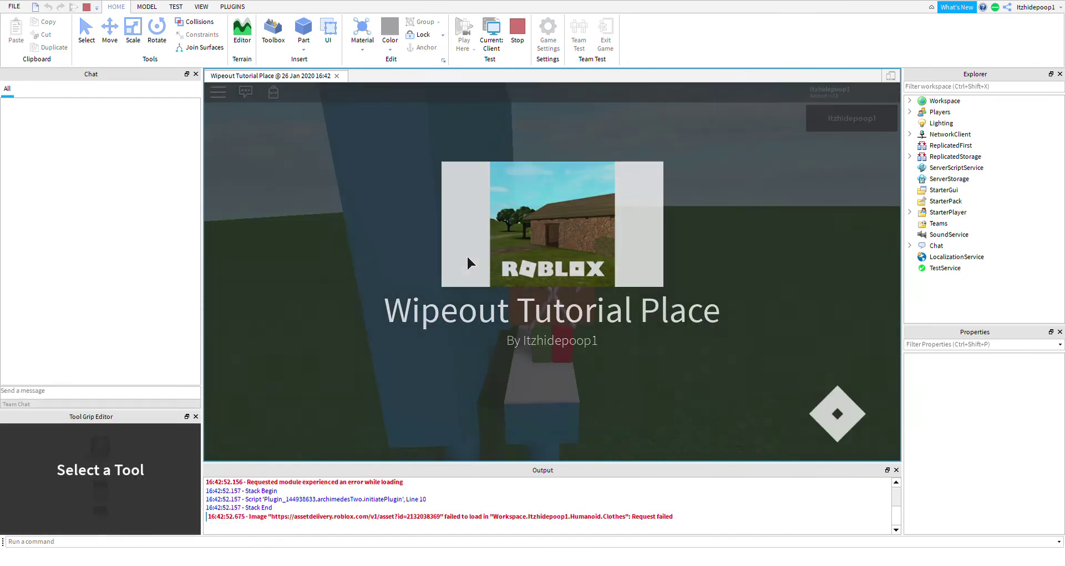
{"action": "left_click", "coordinate": [195, 416]}
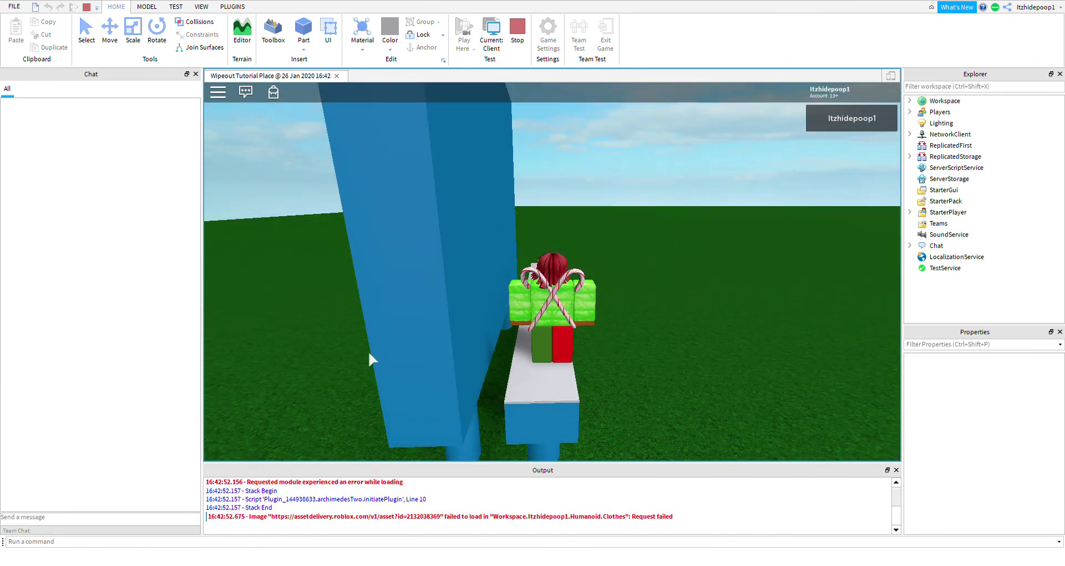
{"action": "key", "text": "w"}
{"action": "right_click_drag", "start_coordinate": [538, 277], "coordinate": [537, 279]}
{"action": "key", "text": "s"}
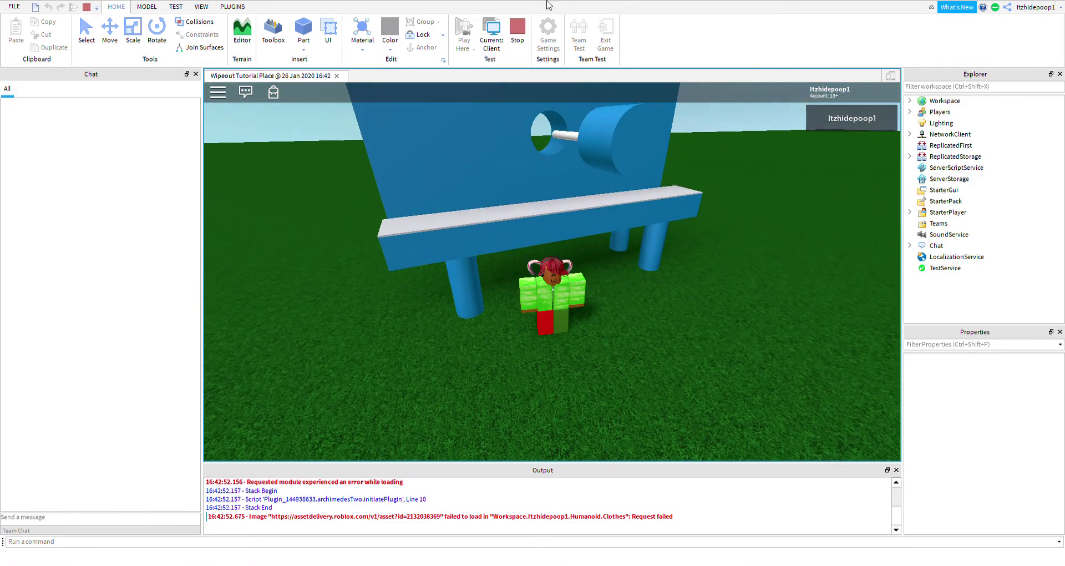
{"action": "key", "text": "space"}
{"action": "left_click", "coordinate": [523, 44]}
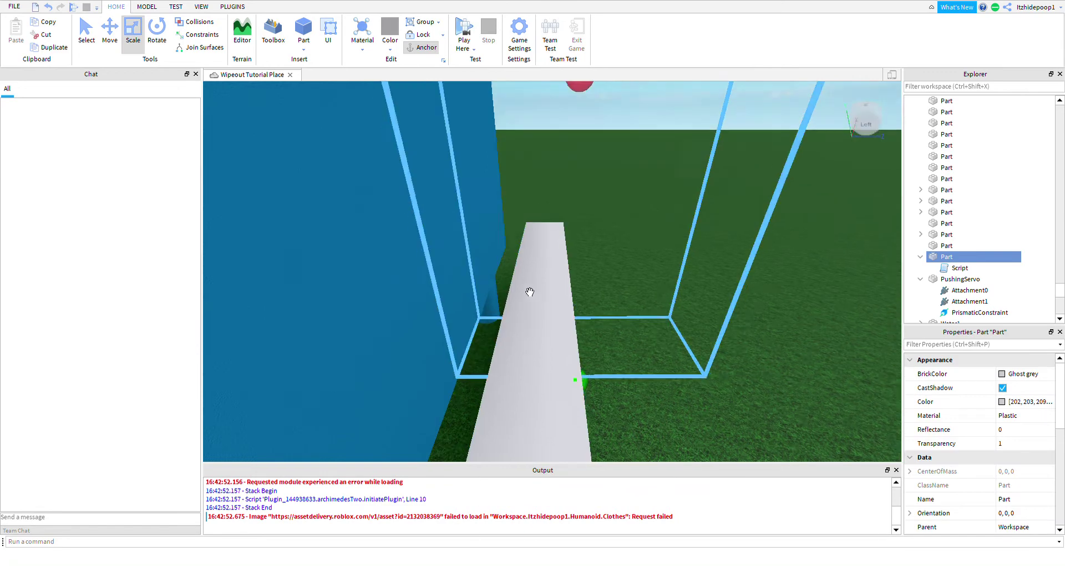
- Set the Speed of PushingServo's PrismaticConstraint to 2
{"action": "right_click_drag", "start_coordinate": [527, 289], "coordinate": [533, 276]}
{"action": "left_click", "coordinate": [471, 260]}
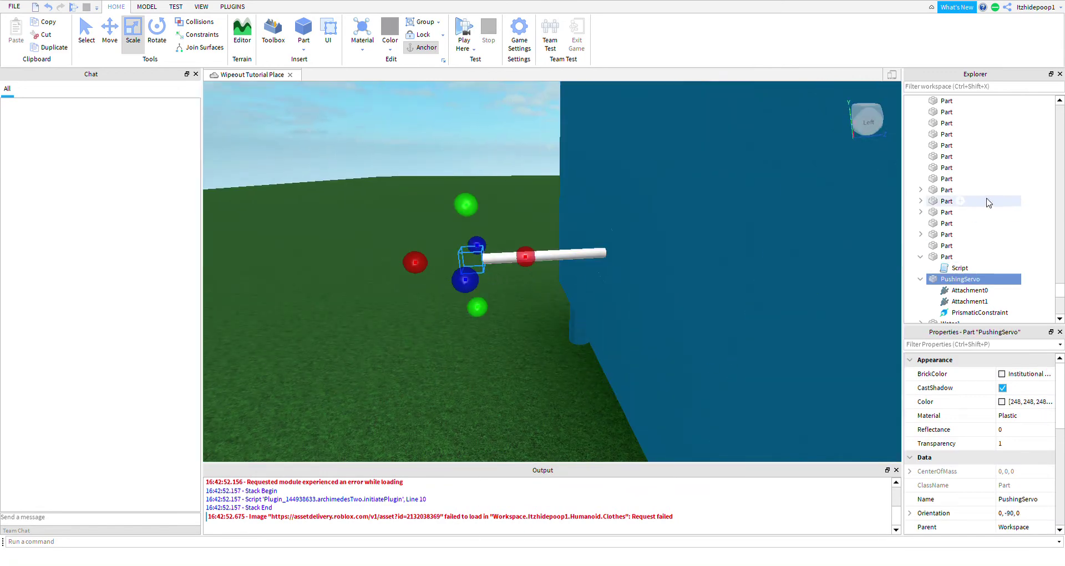
{"action": "left_click", "coordinate": [979, 278]}
{"action": "scroll", "coordinate": [974, 366], "scroll_direction": "down", "scroll_amount": 3}
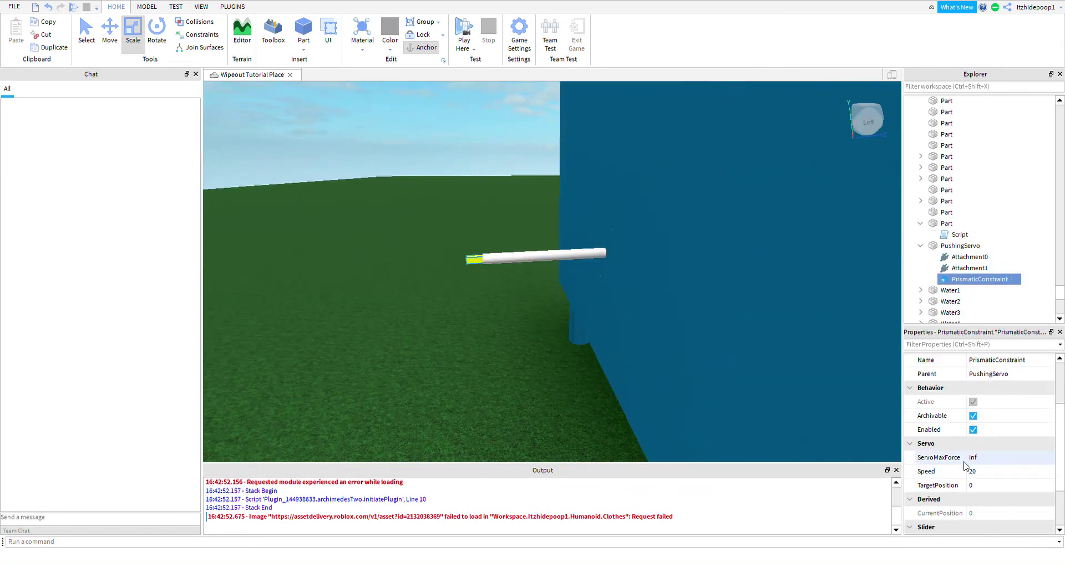
{"action": "key", "text": "f"}
{"action": "left_click", "coordinate": [997, 472]}
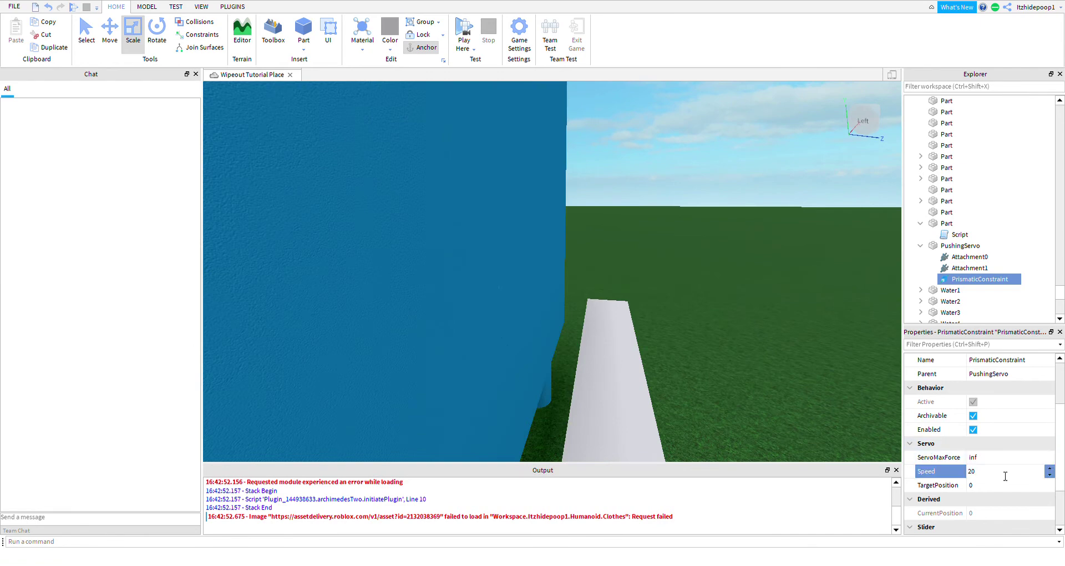
{"action": "type", "text": "2"}
- In the touch part's script, set the PrismaticConstraint's extended TargetPosition to 5 and close the script
{"action": "left_click", "coordinate": [946, 223]}
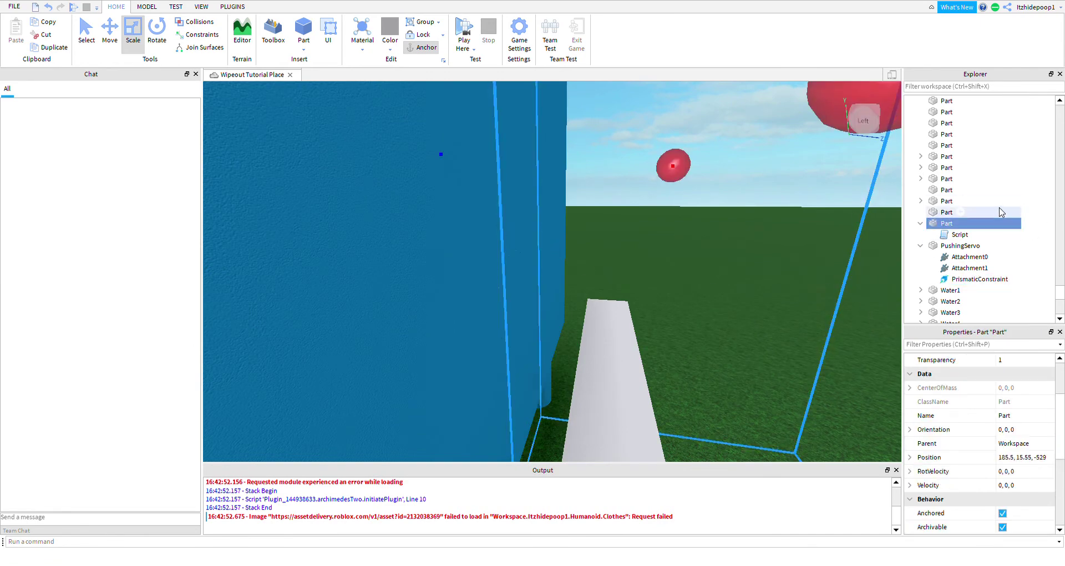
{"action": "double_click", "coordinate": [956, 234]}
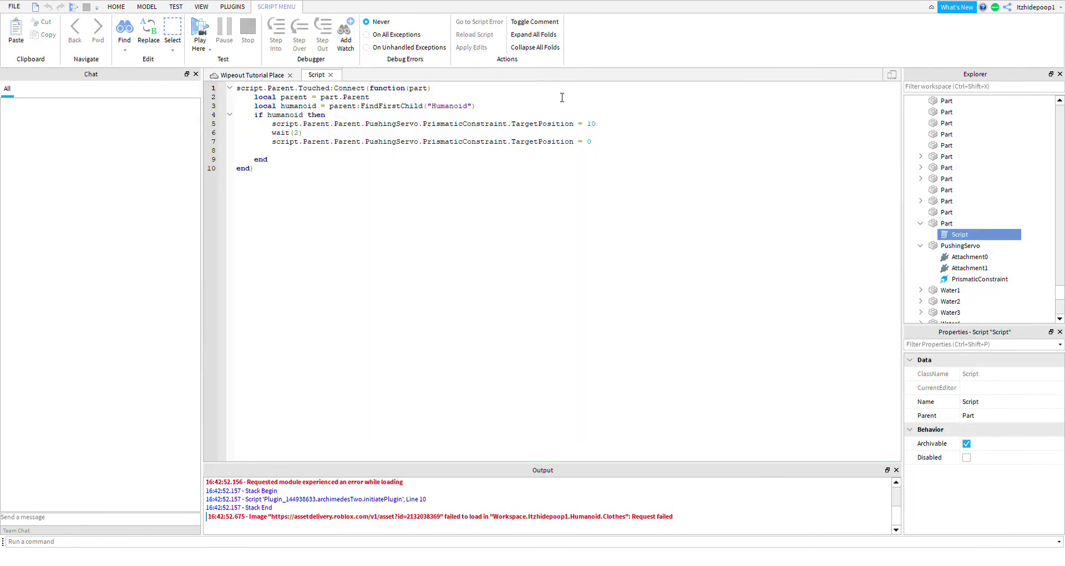
{"action": "key", "text": "BackSpace"}
{"action": "key", "text": "BackSpace"}
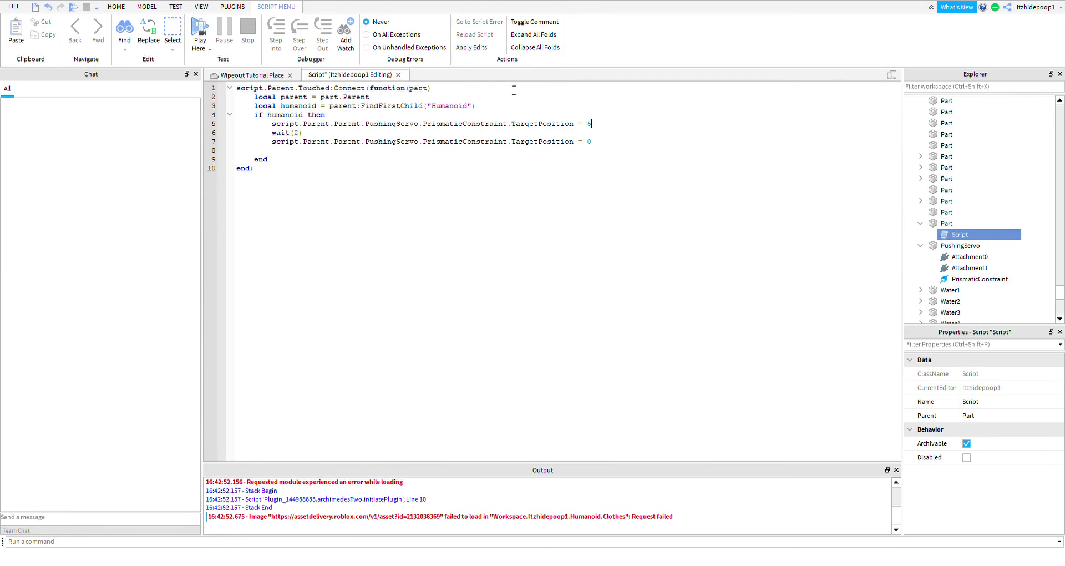
{"action": "left_click", "coordinate": [397, 74]}
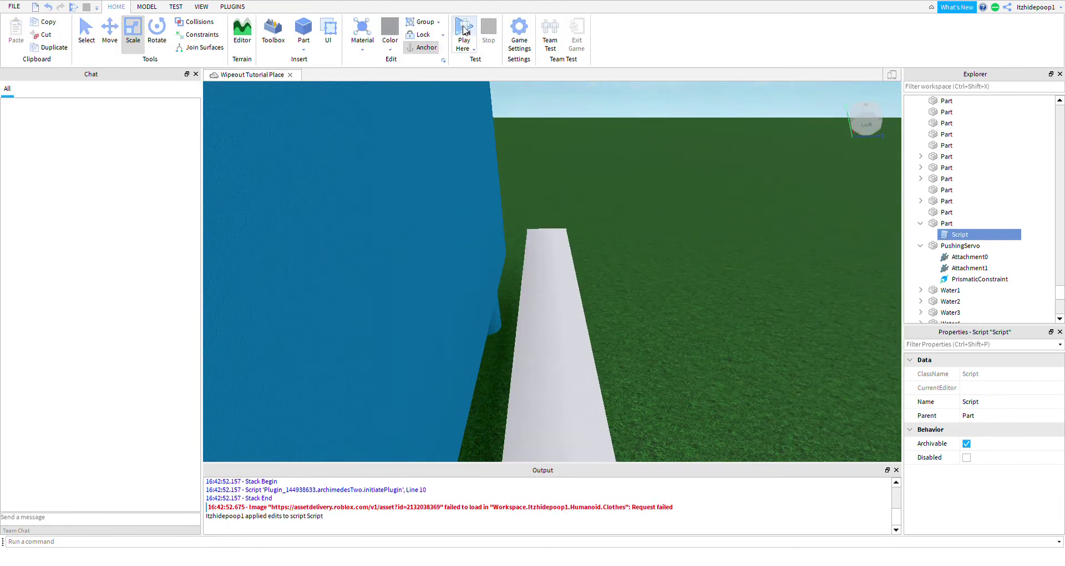
- Playtest the place with the character standing on the platform in front of the punch hole, and stop the test
{"action": "key", "text": "F5"}
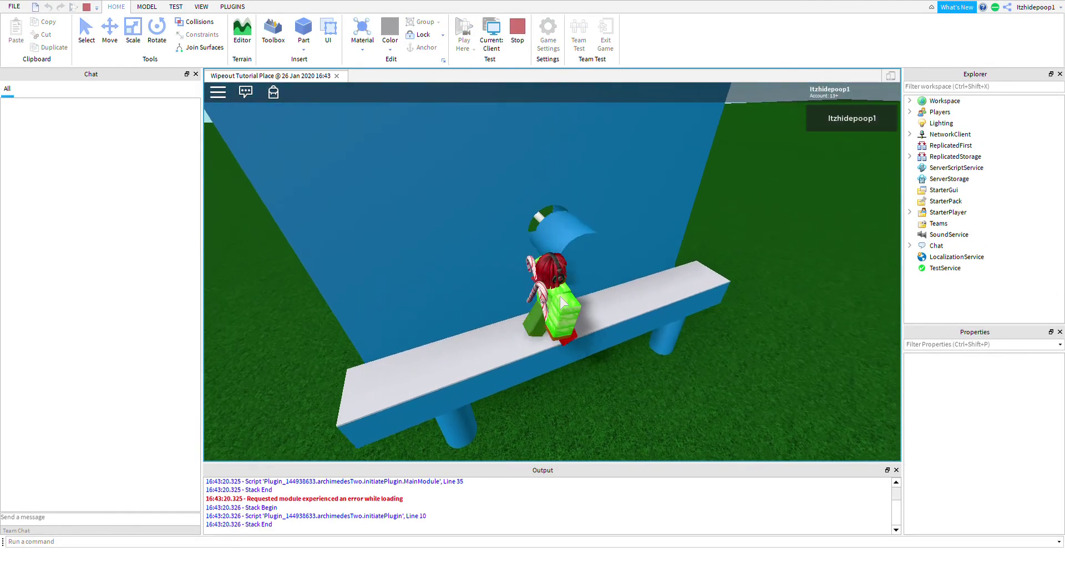
{"action": "left_click", "coordinate": [517, 34]}
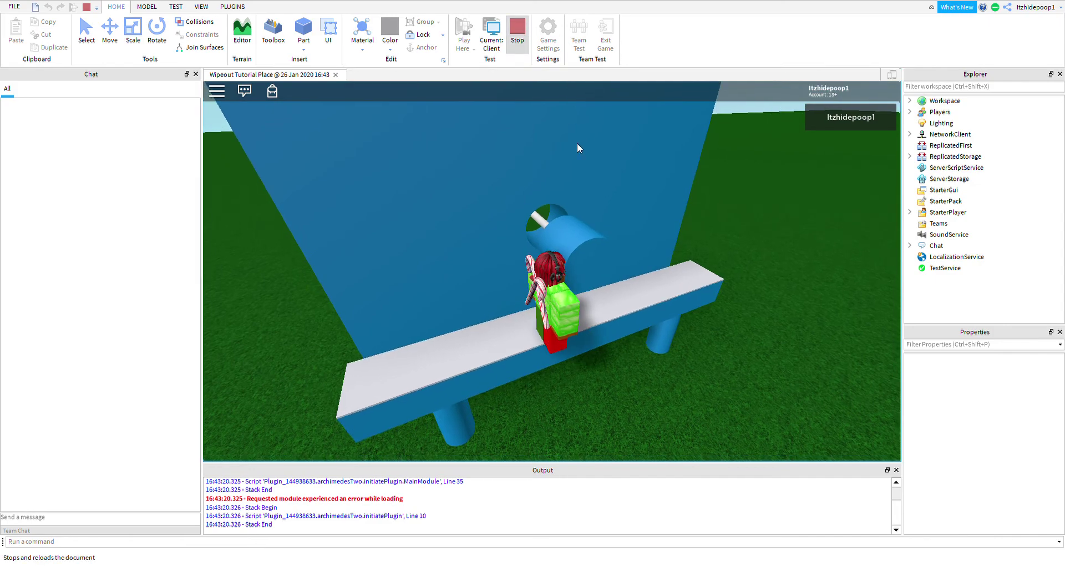
{"action": "scroll", "coordinate": [596, 194], "scroll_direction": "down", "scroll_amount": 5}
{"action": "scroll", "coordinate": [560, 221], "scroll_direction": "down", "scroll_amount": 3}
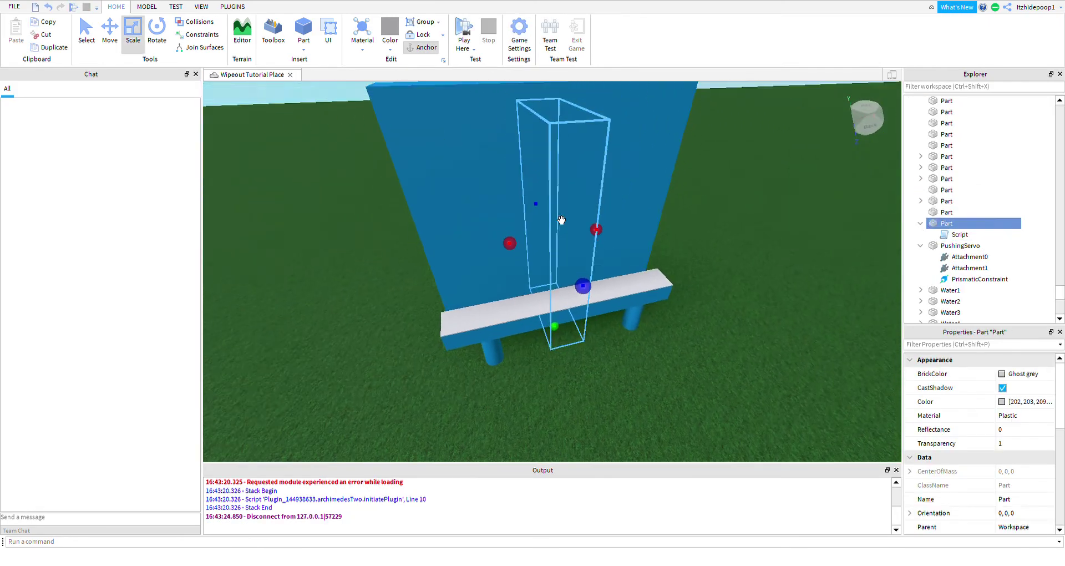
- Examine how the touch part sits against the wall and the platform from several angles
{"action": "scroll", "coordinate": [561, 221], "scroll_direction": "up", "scroll_amount": 5}
{"action": "right_click_drag", "start_coordinate": [561, 221], "coordinate": [562, 220]}
{"action": "scroll", "coordinate": [777, 229], "scroll_direction": "down", "scroll_amount": 5}
{"action": "scroll", "coordinate": [777, 227], "scroll_direction": "up", "scroll_amount": 5}
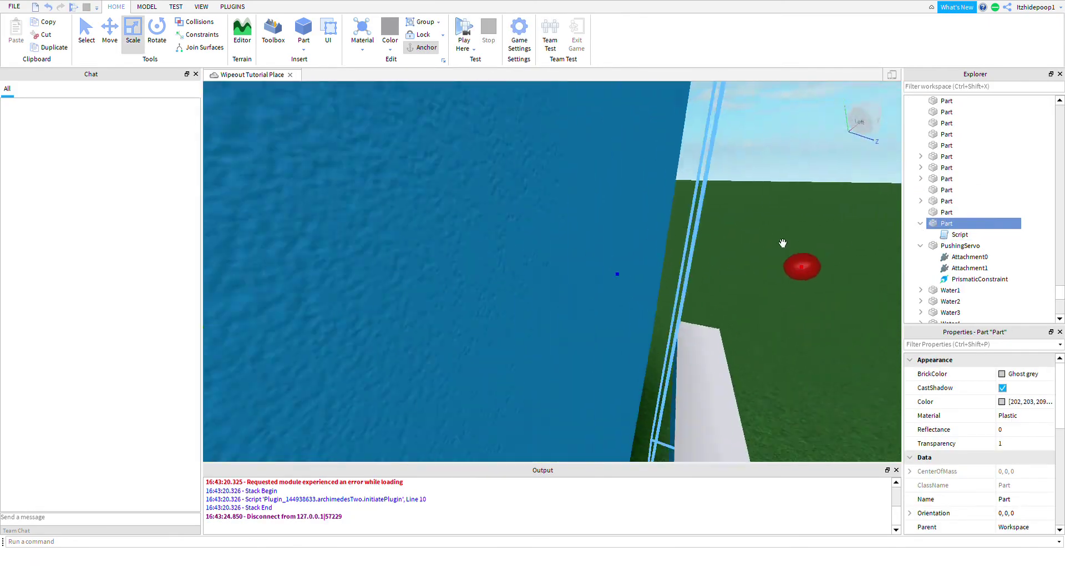
{"action": "right_click_drag", "start_coordinate": [782, 240], "coordinate": [535, 304]}
{"action": "scroll", "coordinate": [544, 295], "scroll_direction": "up", "scroll_amount": 3}
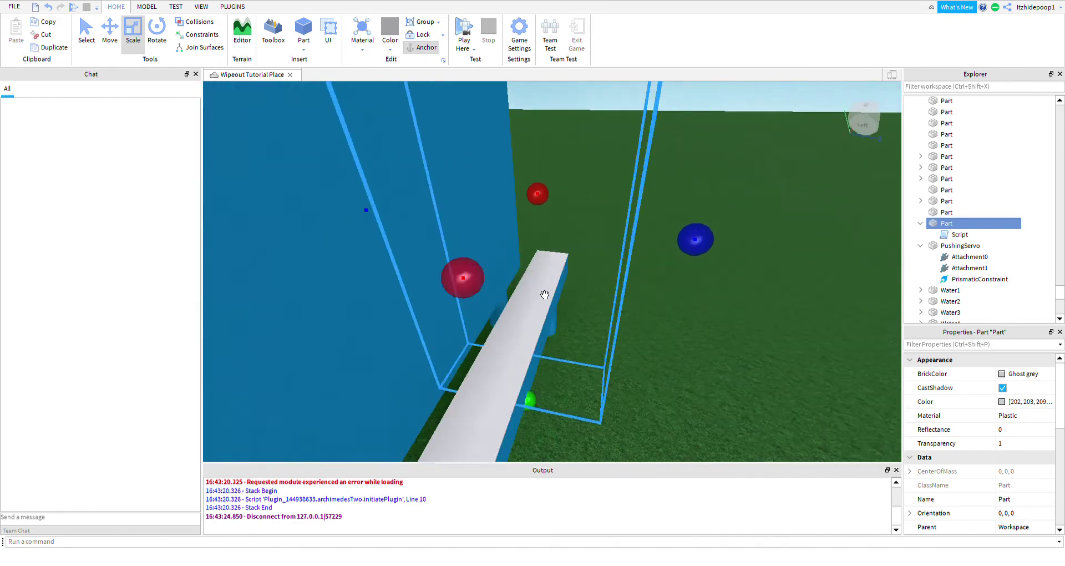
{"action": "scroll", "coordinate": [545, 295], "scroll_direction": "down", "scroll_amount": 5}
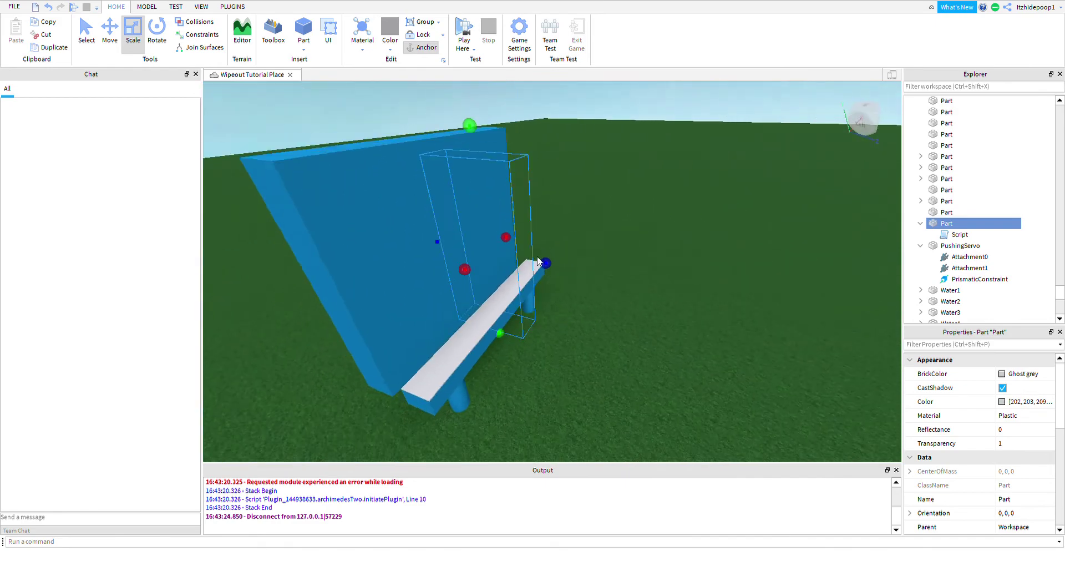
{"action": "scroll", "coordinate": [552, 257], "scroll_direction": "up", "scroll_amount": 5}
{"action": "right_click_drag", "start_coordinate": [552, 256], "coordinate": [550, 258]}
{"action": "scroll", "coordinate": [551, 258], "scroll_direction": "down", "scroll_amount": 3}
{"action": "scroll", "coordinate": [551, 258], "scroll_direction": "down", "scroll_amount": 5}
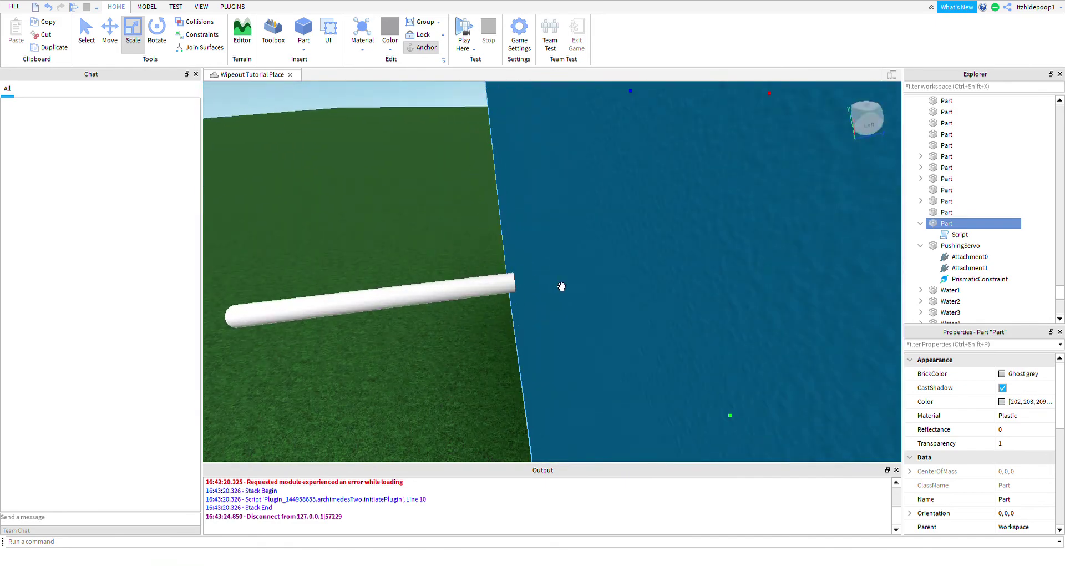
- Inspect the wall union and the platform from the back, front and side, leaving nothing selected
{"action": "left_click", "coordinate": [542, 268]}
{"action": "scroll", "coordinate": [543, 264], "scroll_direction": "up", "scroll_amount": 4}
{"action": "scroll", "coordinate": [543, 263], "scroll_direction": "up", "scroll_amount": 5}
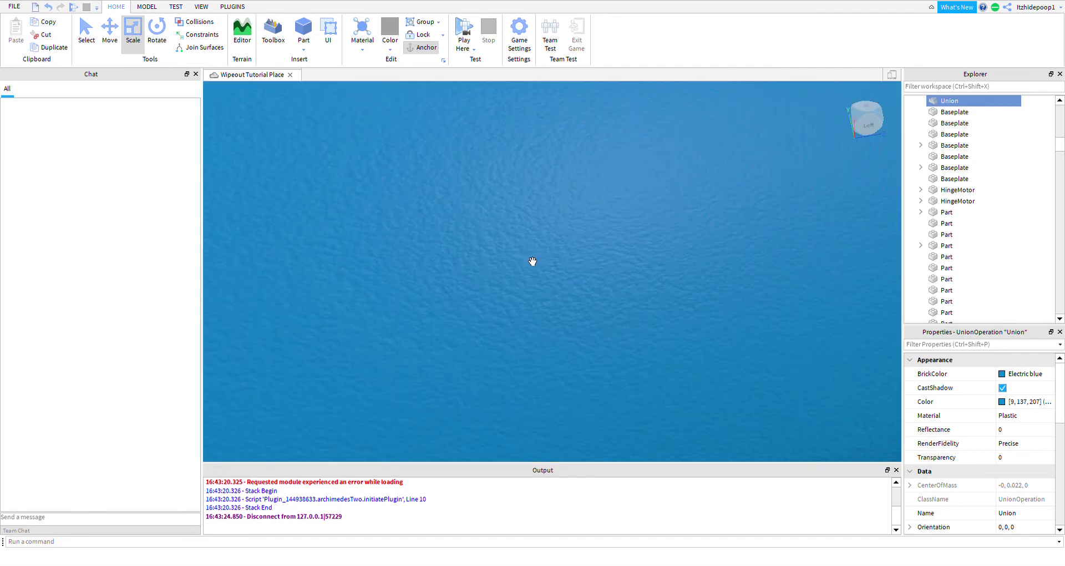
{"action": "scroll", "coordinate": [532, 261], "scroll_direction": "down", "scroll_amount": 5}
{"action": "right_click_drag", "start_coordinate": [533, 261], "coordinate": [523, 256]}
{"action": "scroll", "coordinate": [525, 256], "scroll_direction": "up", "scroll_amount": 5}
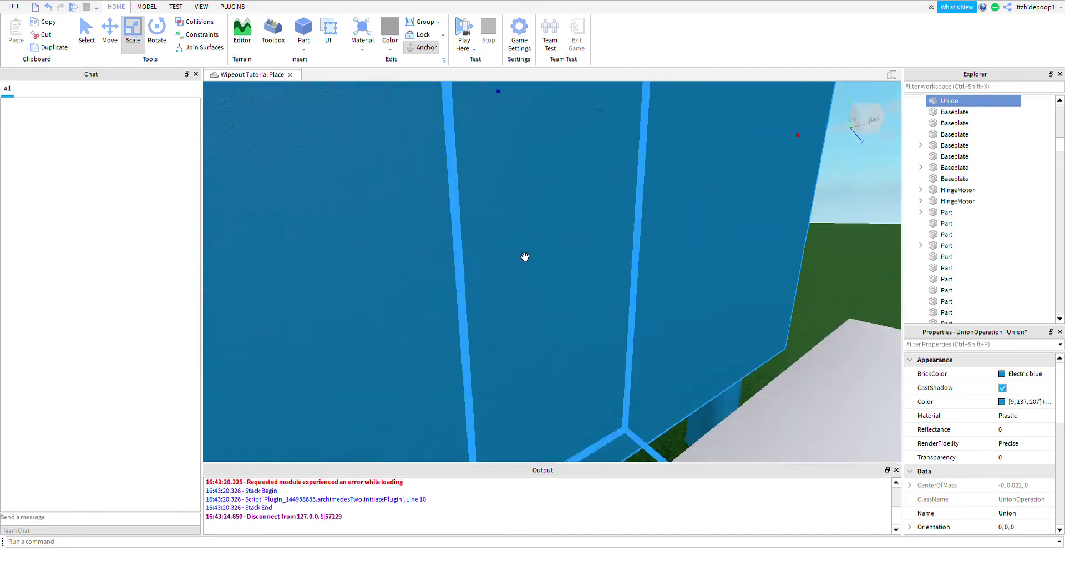
{"action": "scroll", "coordinate": [519, 272], "scroll_direction": "down", "scroll_amount": 3}
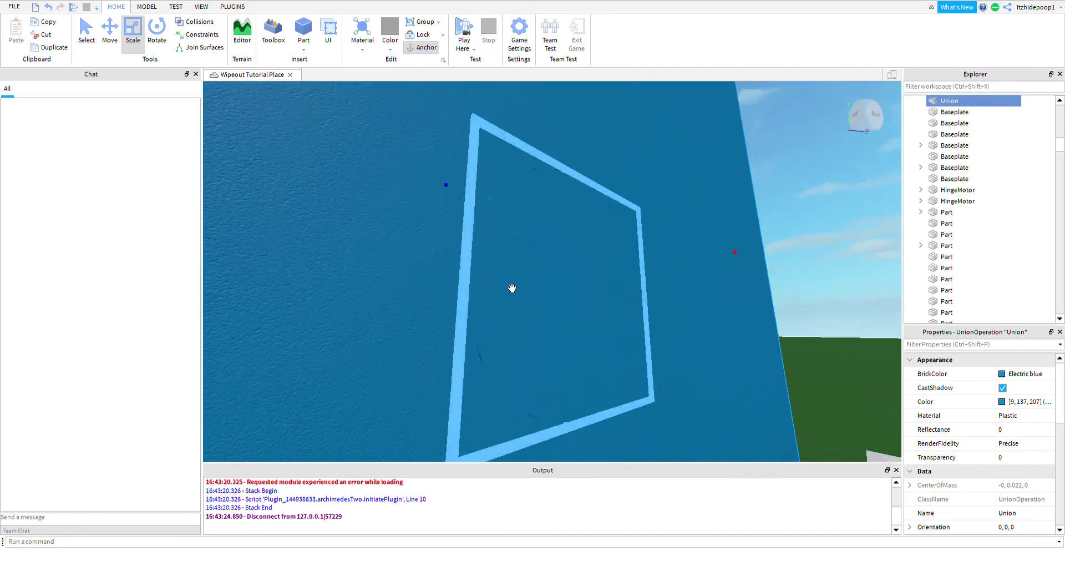
{"action": "left_click", "coordinate": [514, 291]}
{"action": "scroll", "coordinate": [688, 255], "scroll_direction": "down", "scroll_amount": 5}
{"action": "left_click", "coordinate": [676, 249]}
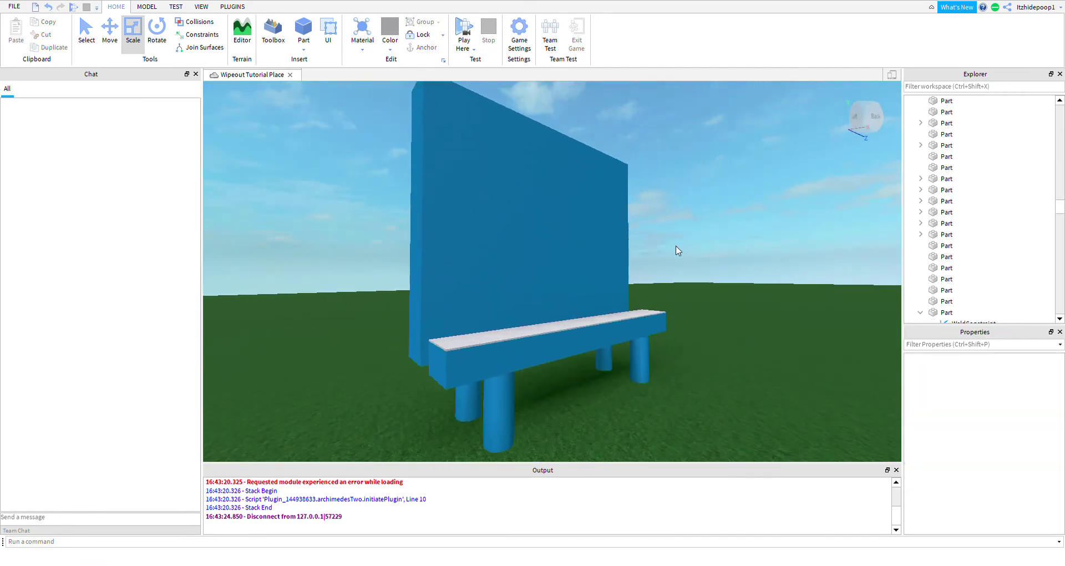
{"action": "scroll", "coordinate": [677, 250], "scroll_direction": "up", "scroll_amount": 3}
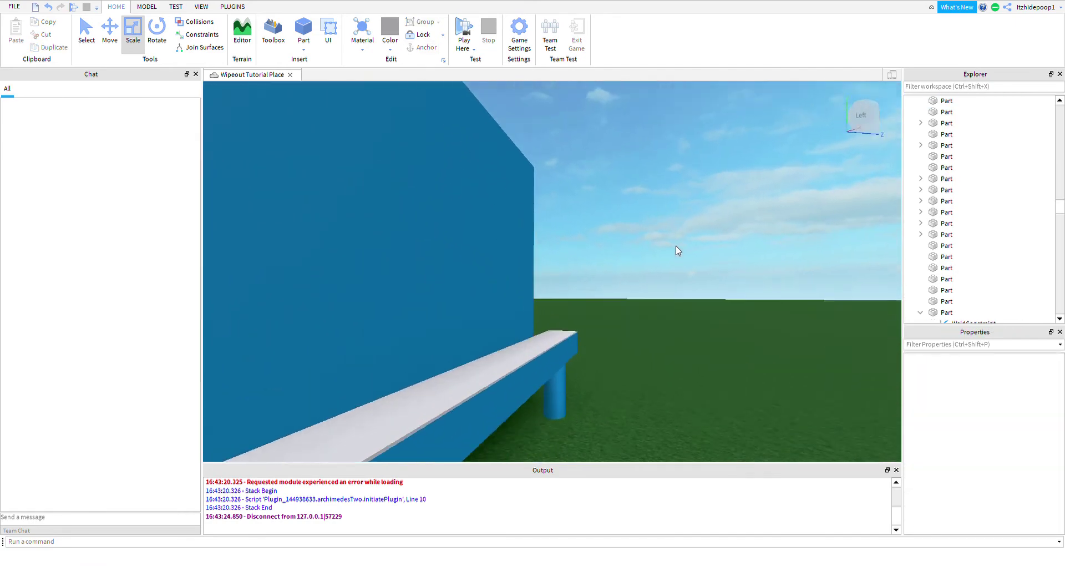
{"action": "right_click_drag", "start_coordinate": [676, 249], "coordinate": [653, 221]}
{"action": "scroll", "coordinate": [654, 222], "scroll_direction": "down", "scroll_amount": 5}
{"action": "scroll", "coordinate": [688, 247], "scroll_direction": "up", "scroll_amount": 2}
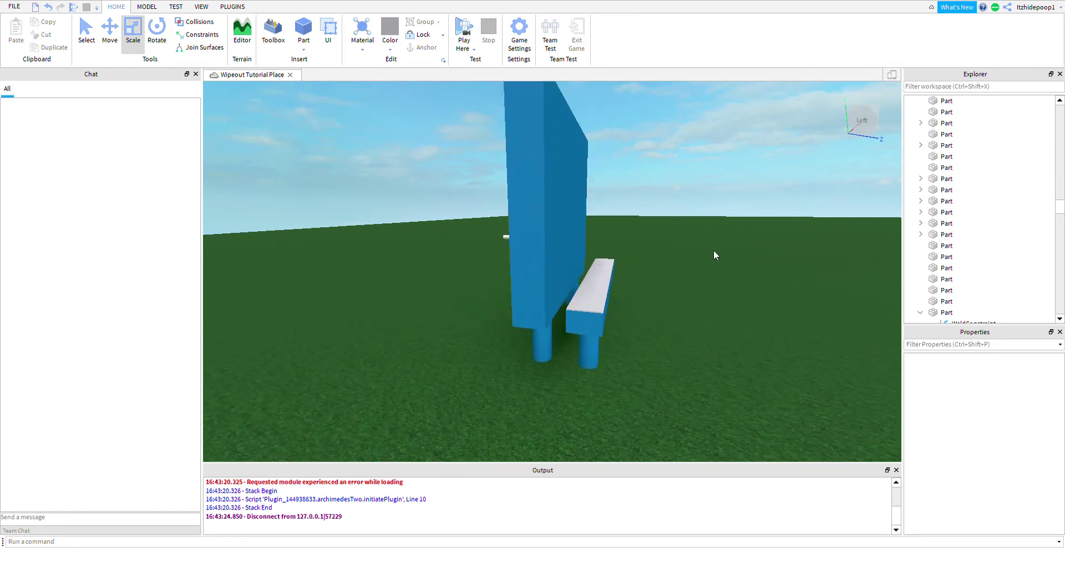
{"action": "scroll", "coordinate": [713, 254], "scroll_direction": "up", "scroll_amount": 5}
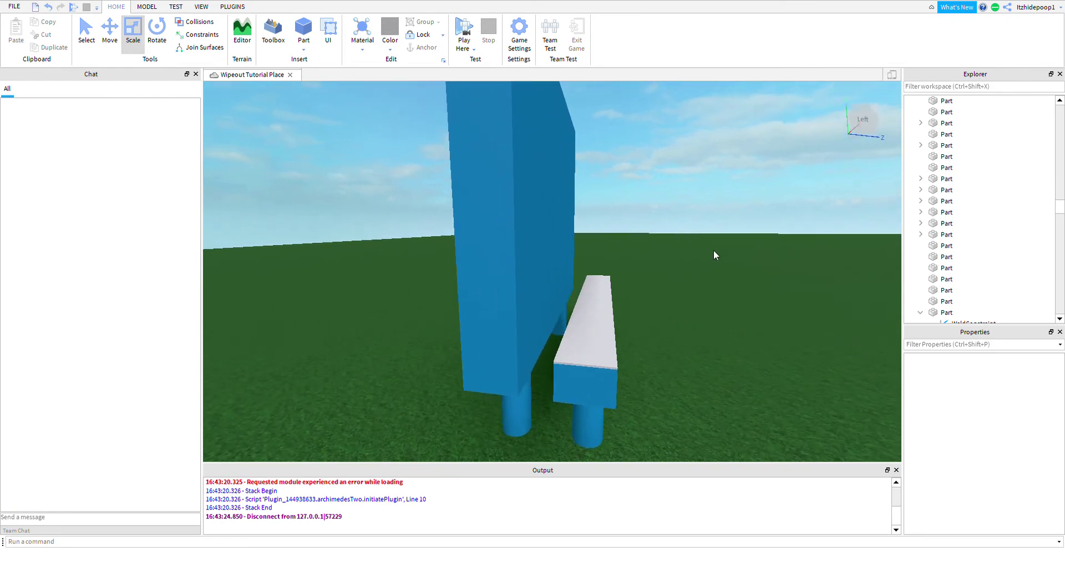
{"action": "right_click_drag", "start_coordinate": [730, 266], "coordinate": [731, 271]}
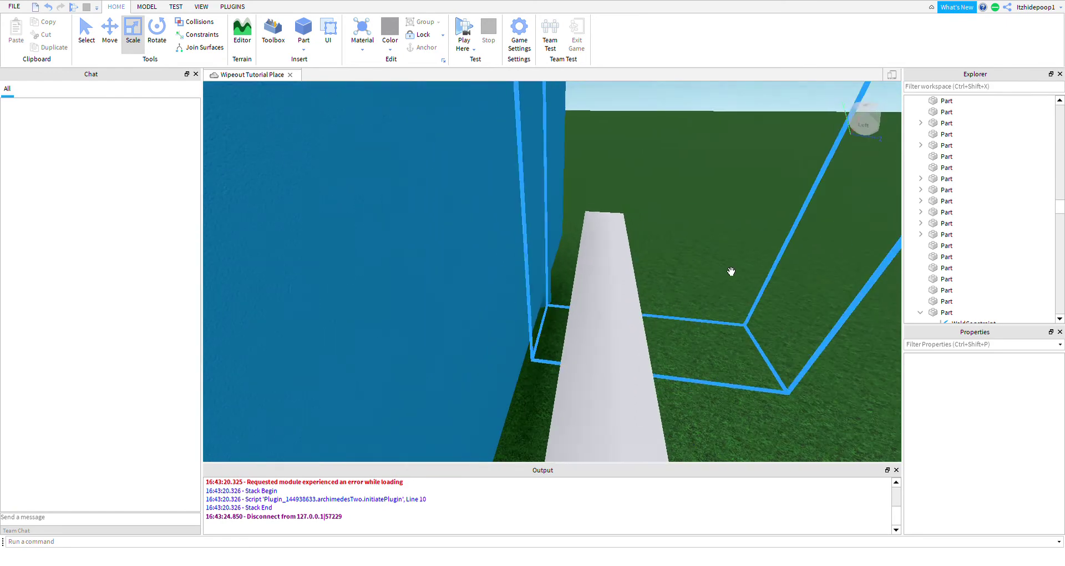
{"action": "scroll", "coordinate": [708, 254], "scroll_direction": "down", "scroll_amount": 5}
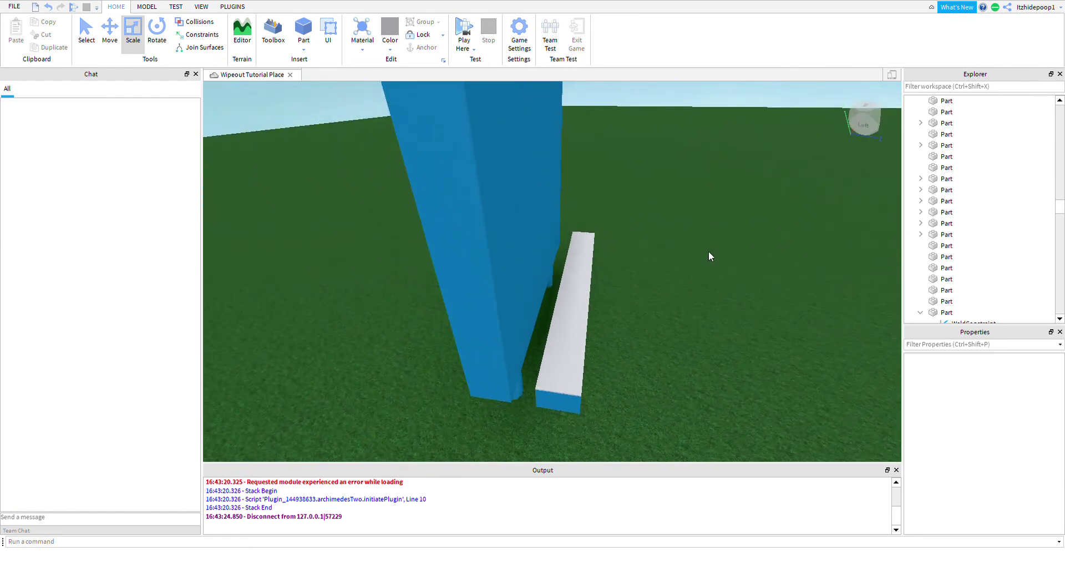
- Delete the transparent touch part in front of the wall together with its script
{"action": "left_click", "coordinate": [551, 173]}
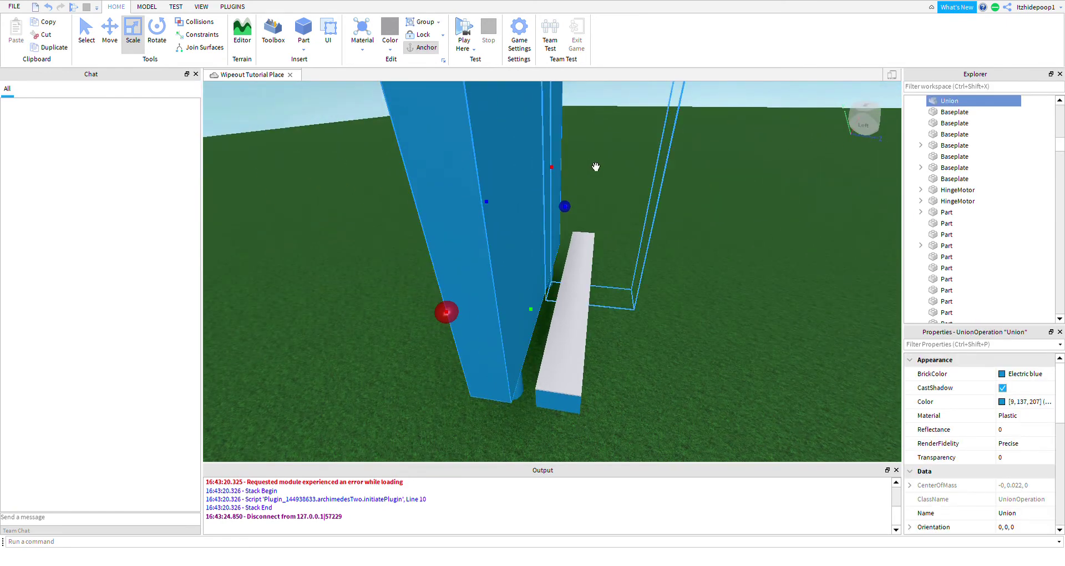
{"action": "left_click", "coordinate": [595, 166]}
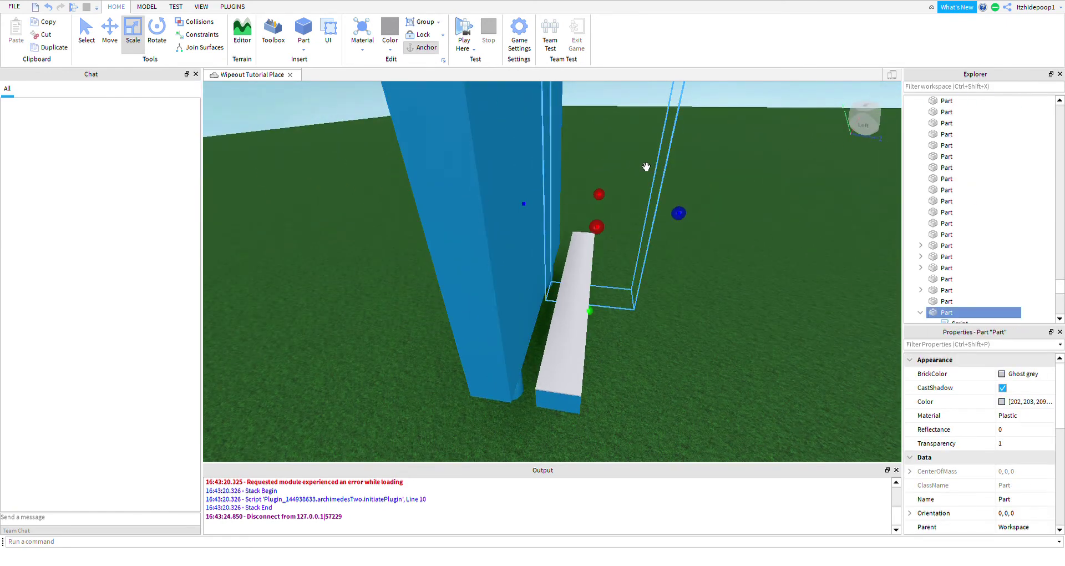
{"action": "scroll", "coordinate": [658, 148], "scroll_direction": "down", "scroll_amount": 5}
{"action": "scroll", "coordinate": [585, 221], "scroll_direction": "up", "scroll_amount": 5}
{"action": "scroll", "coordinate": [610, 226], "scroll_direction": "down", "scroll_amount": 5}
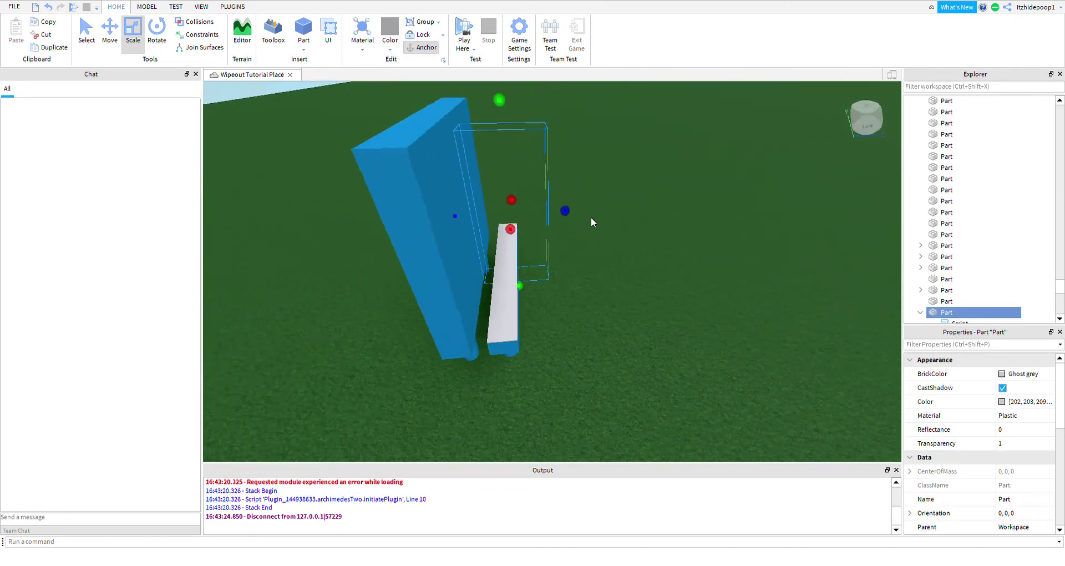
{"action": "scroll", "coordinate": [584, 244], "scroll_direction": "up", "scroll_amount": 3}
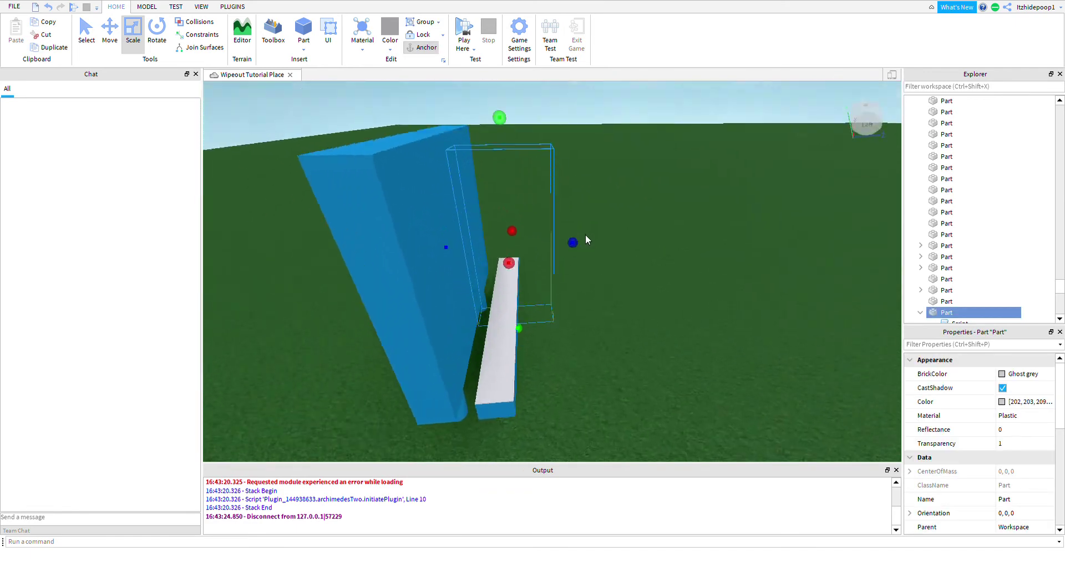
{"action": "scroll", "coordinate": [585, 240], "scroll_direction": "up", "scroll_amount": 4}
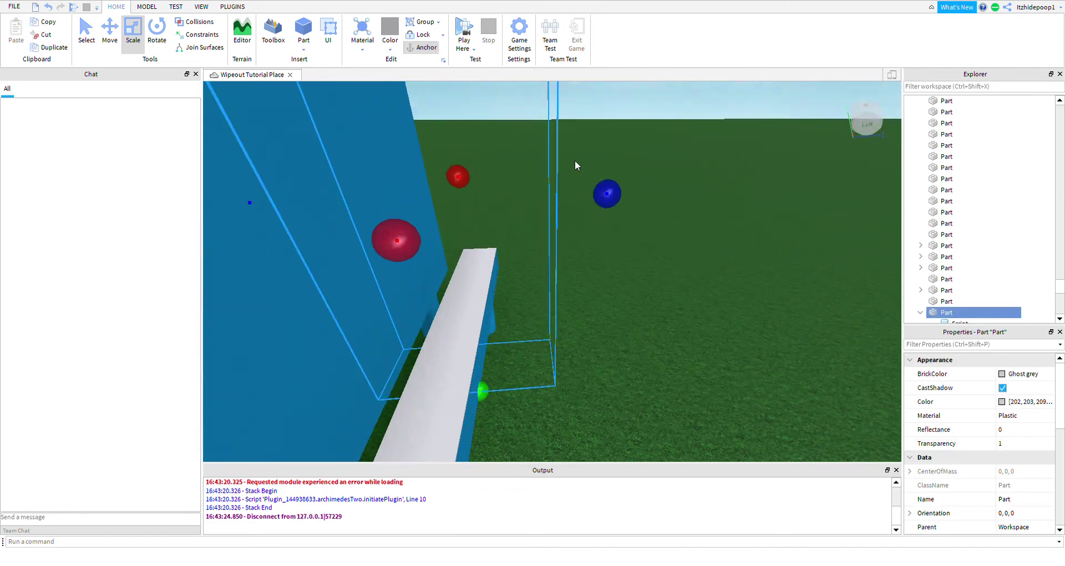
{"action": "key", "text": "Delete"}
- Insert a new block part on the grass near the platform and set its BrickColor to Lime green
{"action": "key", "text": "d"}
{"action": "right_click_drag", "start_coordinate": [567, 217], "coordinate": [566, 217]}
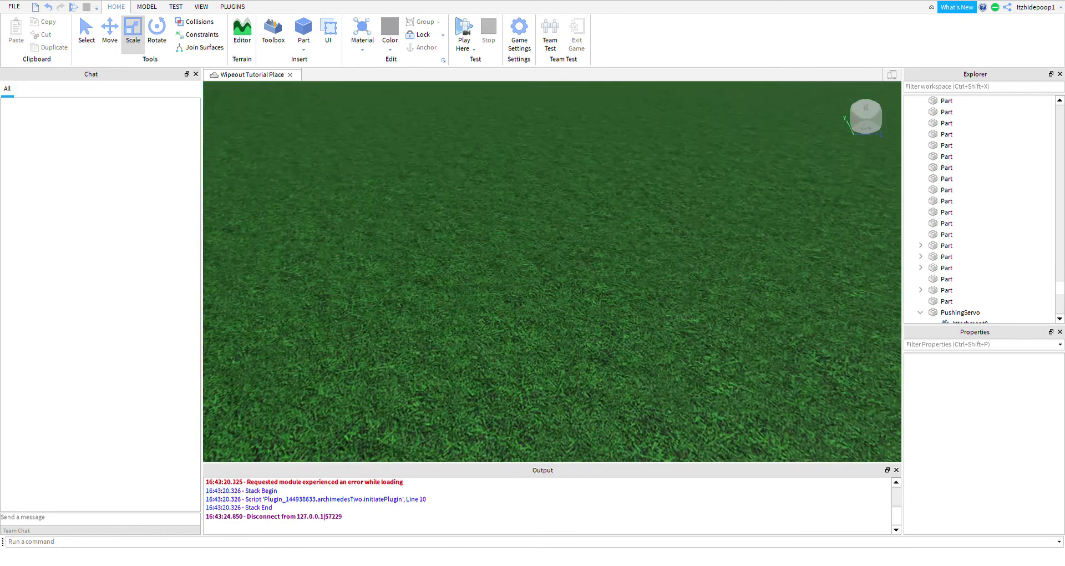
{"action": "left_click", "coordinate": [304, 29]}
{"action": "left_click", "coordinate": [1010, 372]}
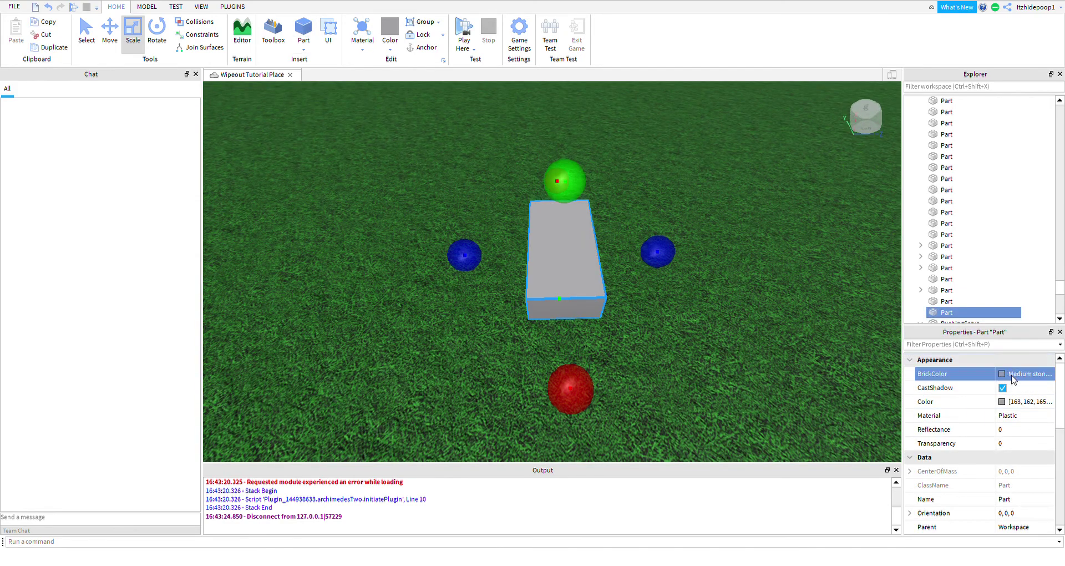
{"action": "left_click", "coordinate": [932, 214]}
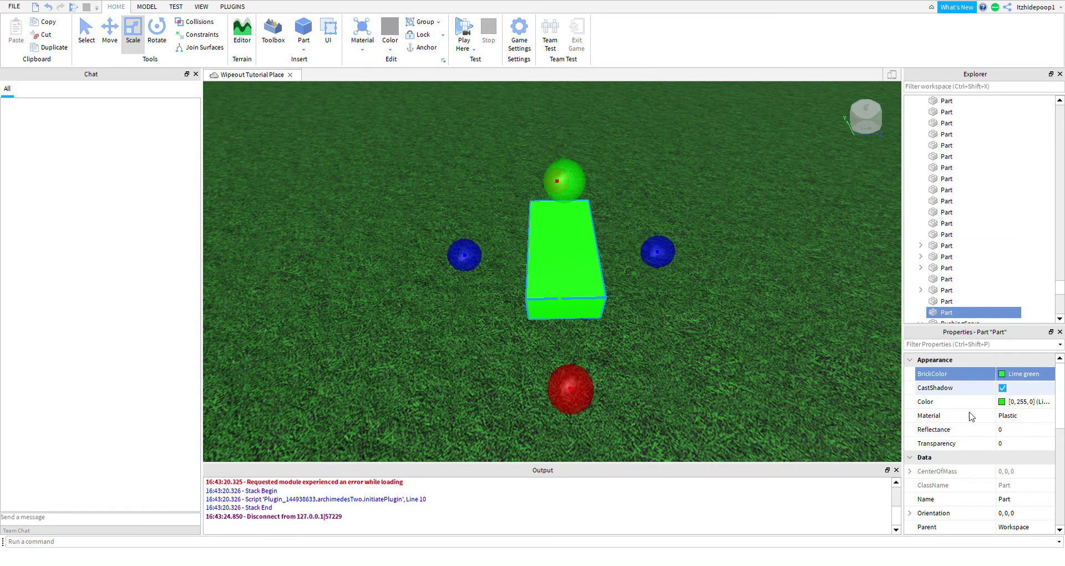
- Scale the lime green part shorter along its length to make a compact button block
{"action": "right_click_drag", "start_coordinate": [664, 256], "coordinate": [659, 251]}
{"action": "key", "text": "d"}
{"action": "key", "text": "s"}
{"action": "key", "text": "w"}
{"action": "key", "text": "w"}
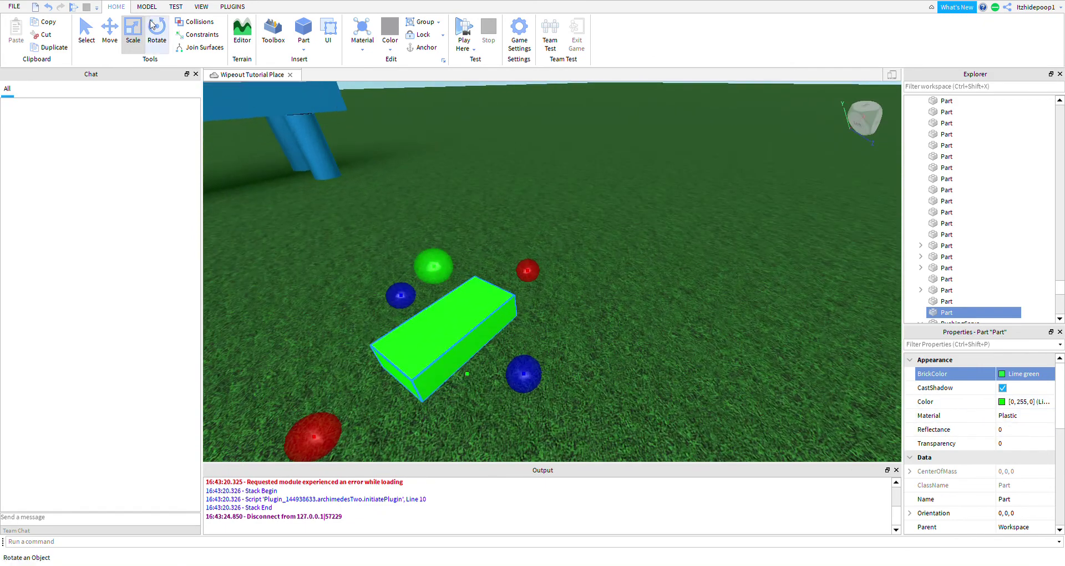
{"action": "left_click", "coordinate": [523, 284]}
{"action": "left_click", "coordinate": [504, 299]}
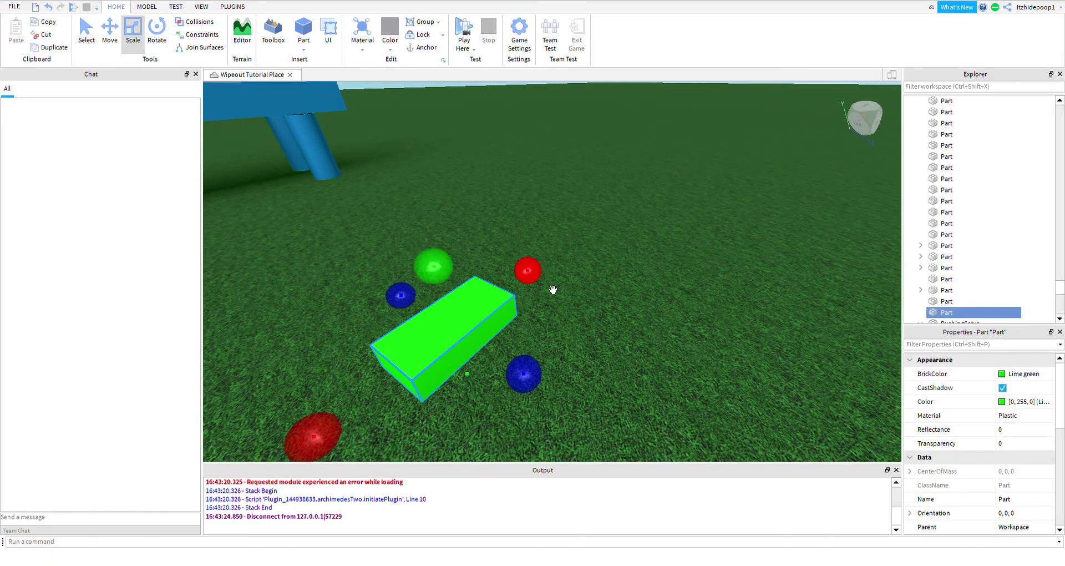
{"action": "left_click_drag", "start_coordinate": [528, 270], "coordinate": [521, 322]}
- Anchor the lime green part in front of the punching wall
{"action": "scroll", "coordinate": [936, 449], "scroll_direction": "down", "scroll_amount": 5}
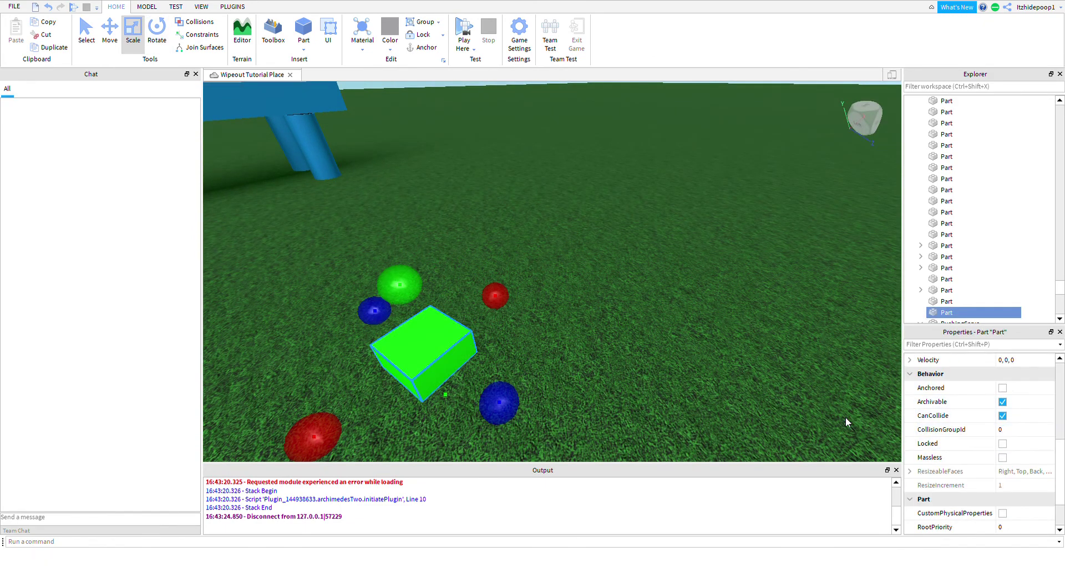
{"action": "right_click_drag", "start_coordinate": [846, 417], "coordinate": [842, 415]}
{"action": "key", "text": "d"}
{"action": "scroll", "coordinate": [1032, 465], "scroll_direction": "up", "scroll_amount": 5}
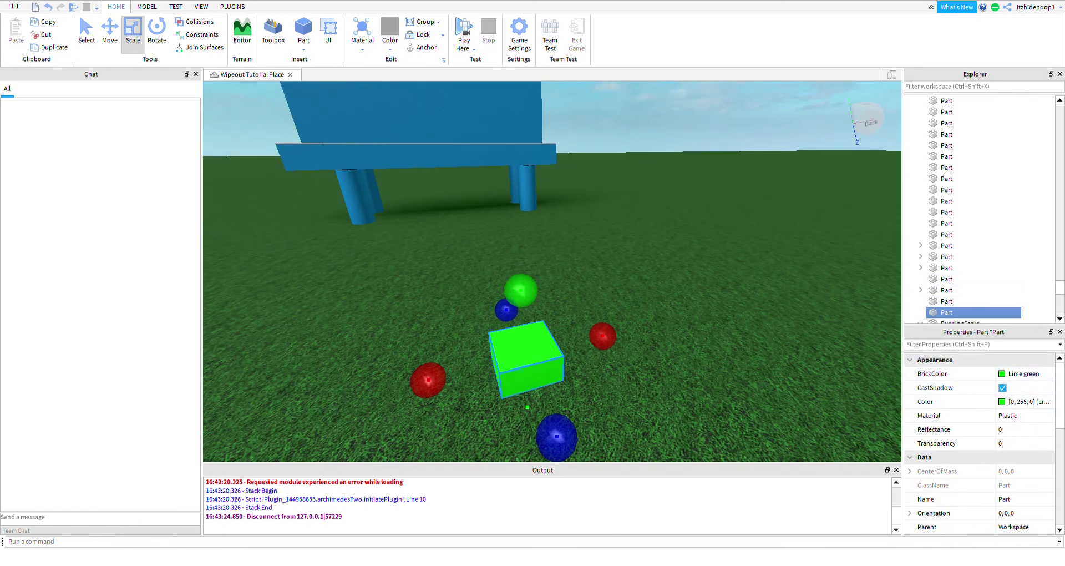
{"action": "left_click", "coordinate": [425, 47]}
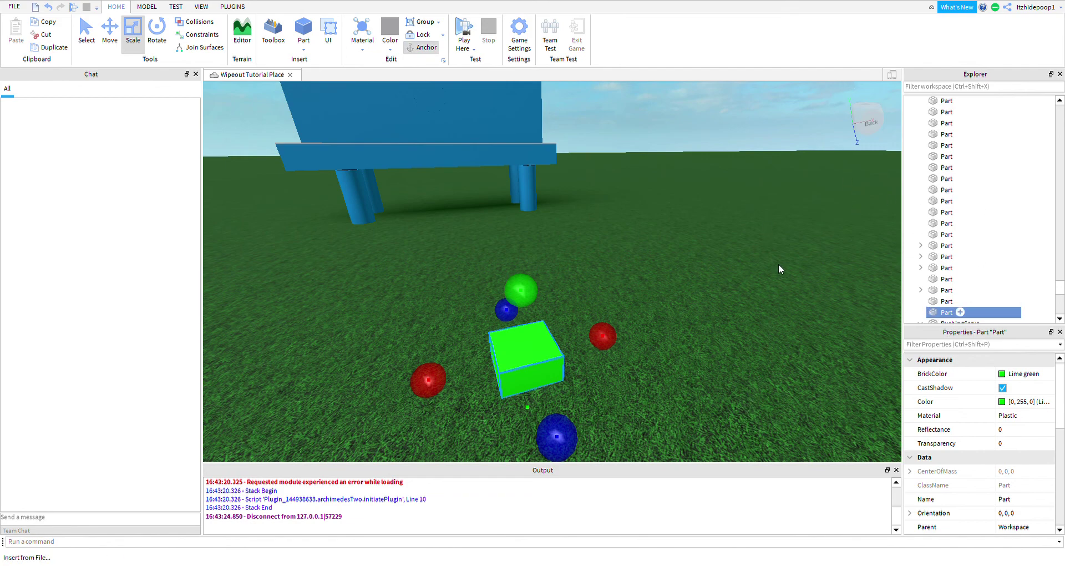
- Add a ClickDetector and a Script to the lime green part and replace the default code with script.Parent.ClickDetector.MouseClick
{"action": "scroll", "coordinate": [979, 277], "scroll_direction": "down", "scroll_amount": 1}
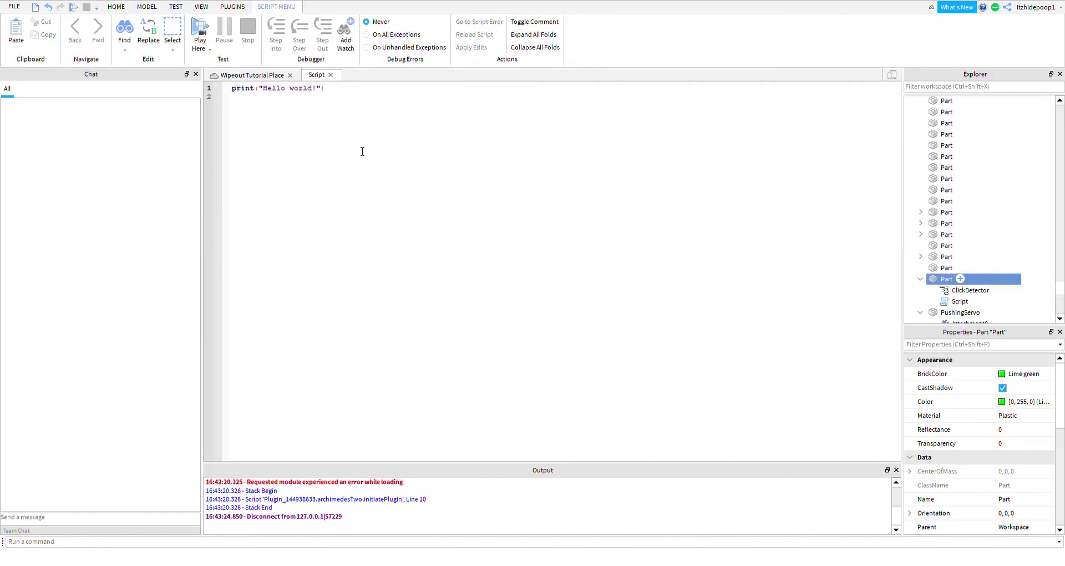
{"action": "key", "text": "ctrl+a"}
{"action": "type", "text": "script."}
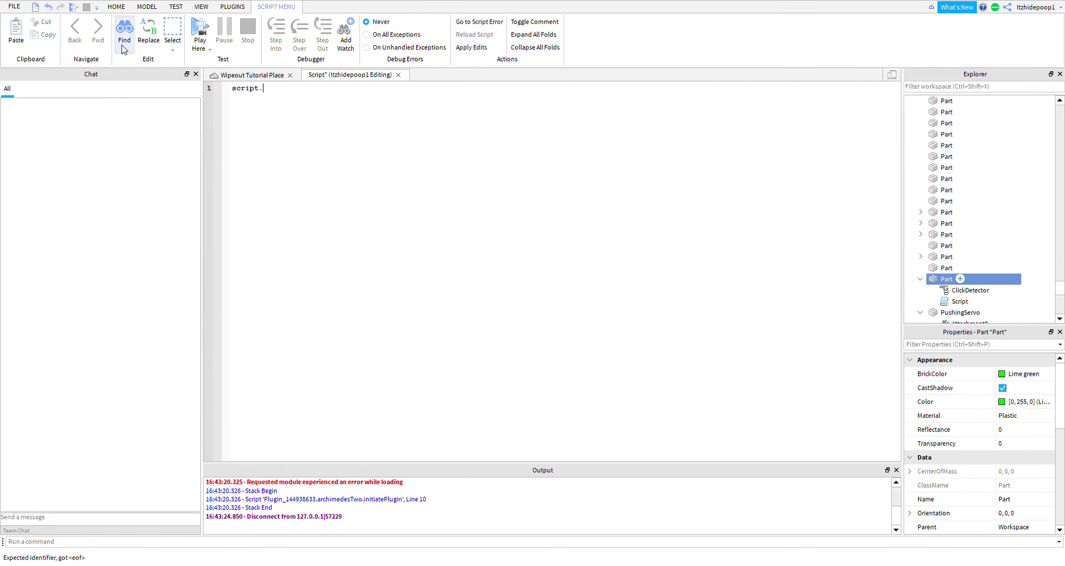
{"action": "type", "text": "Parent.Cl"}
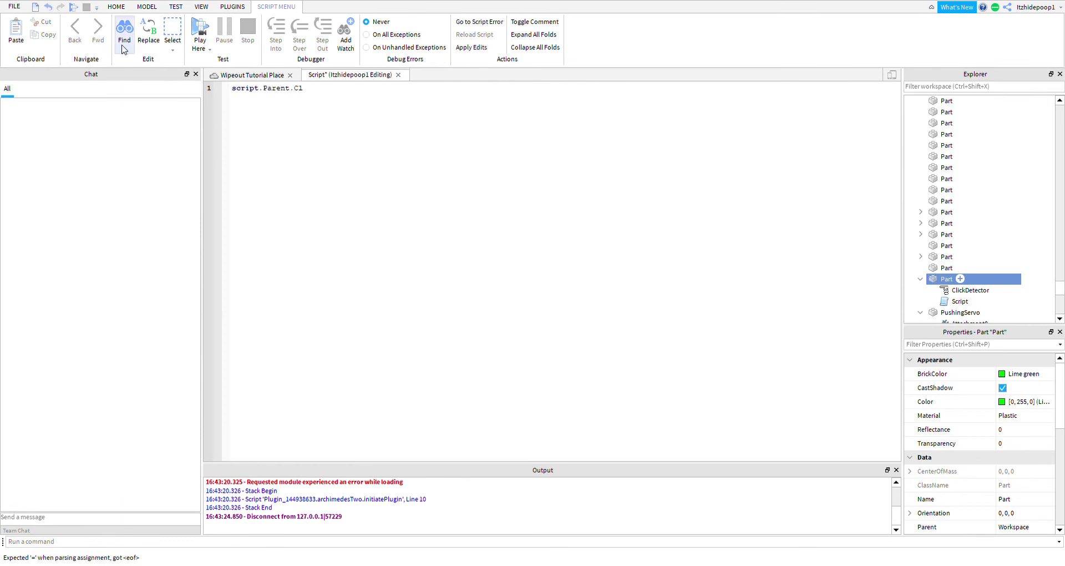
{"action": "type", "text": "ickDetector.Mo"}
{"action": "type", "text": "u"}
{"action": "key", "text": "Tab"}
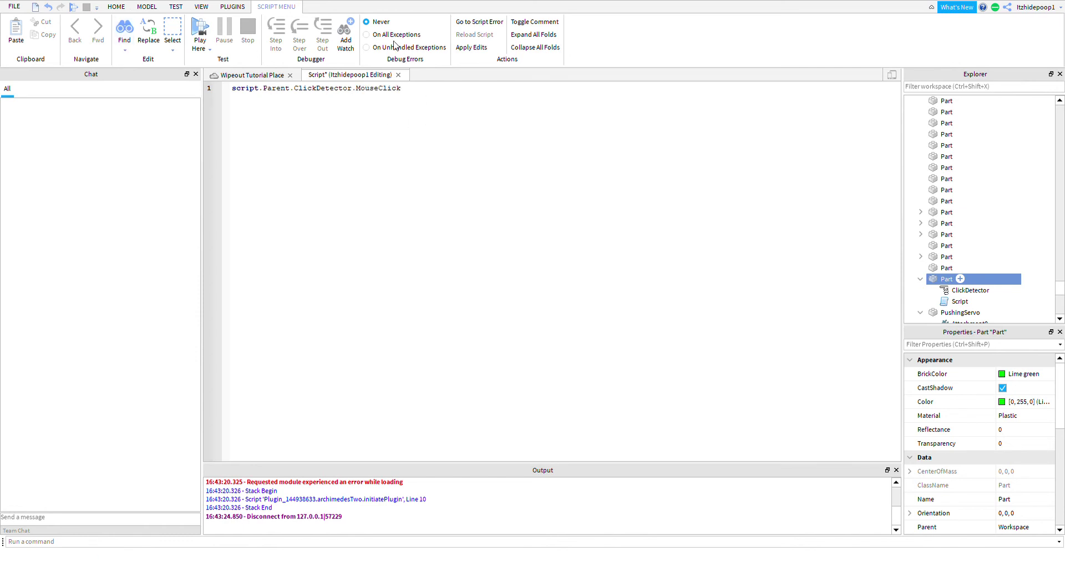
- Rewrite the event reference and connect an anonymous function to it with MouseClick:Connect(function(), closed by end)
{"action": "key", "text": "BackSpace"}
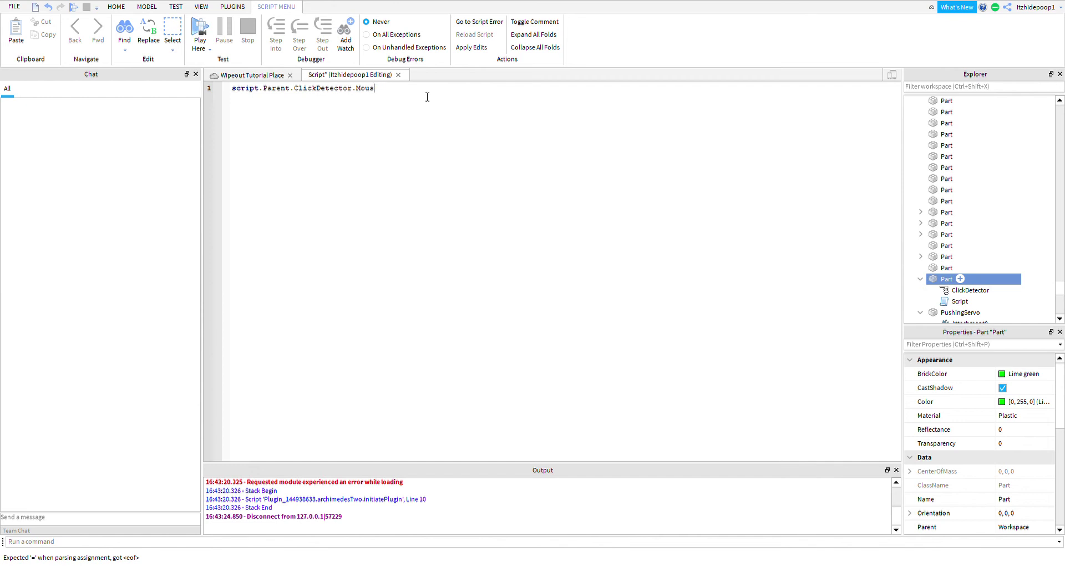
{"action": "key", "text": "BackSpace"}
{"action": "type", "text": "Le"}
{"action": "key", "text": "BackSpace"}
{"action": "key", "text": "BackSpace"}
{"action": "type", "text": "MouseClick:Connect("}
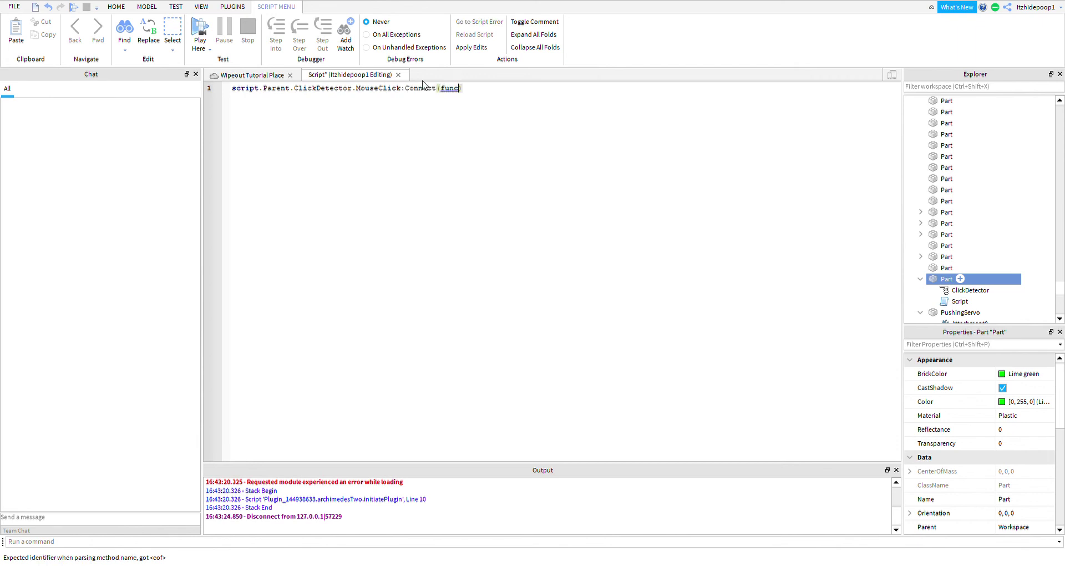
{"action": "type", "text": "function("}
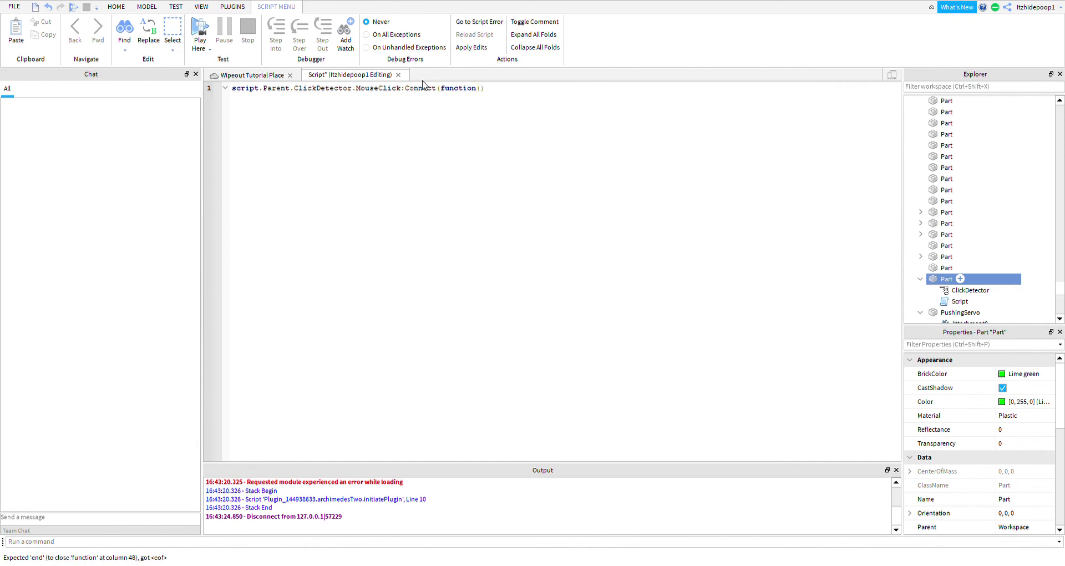
{"action": "key", "text": "Return"}
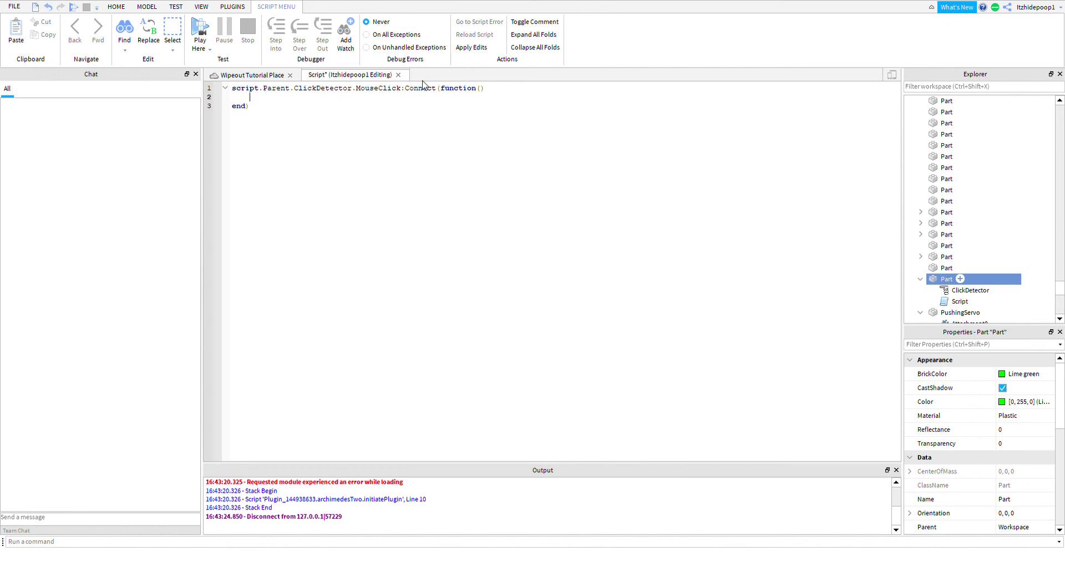
- In the function body, set script.Parent.Parent.PushingServo.PrismaticConstraint.TargetPosition to 5
{"action": "type", "text": "script.Parent."}
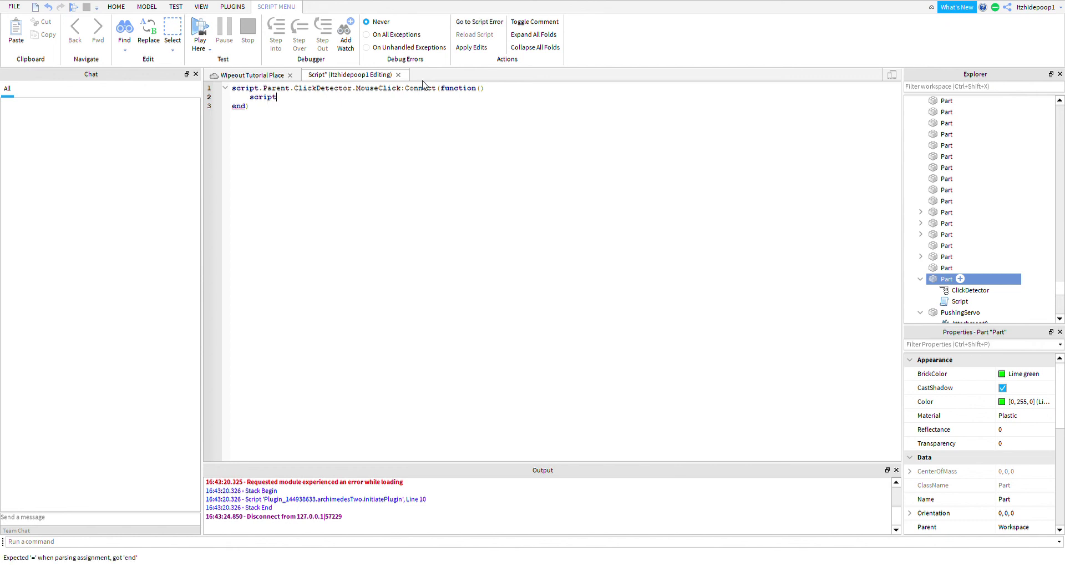
{"action": "key", "text": "BackSpace"}
{"action": "key", "text": "BackSpace"}
{"action": "key", "text": "BackSpace"}
{"action": "key", "text": "BackSpace"}
{"action": "key", "text": "BackSpace"}
{"action": "key", "text": "BackSpace"}
{"action": "key", "text": "BackSpace"}
{"action": "key", "text": "BackSpace"}
{"action": "type", "text": "script.Parent.Parent.PushingServo.PrismaticConstraint.TargetPosition = 10"}
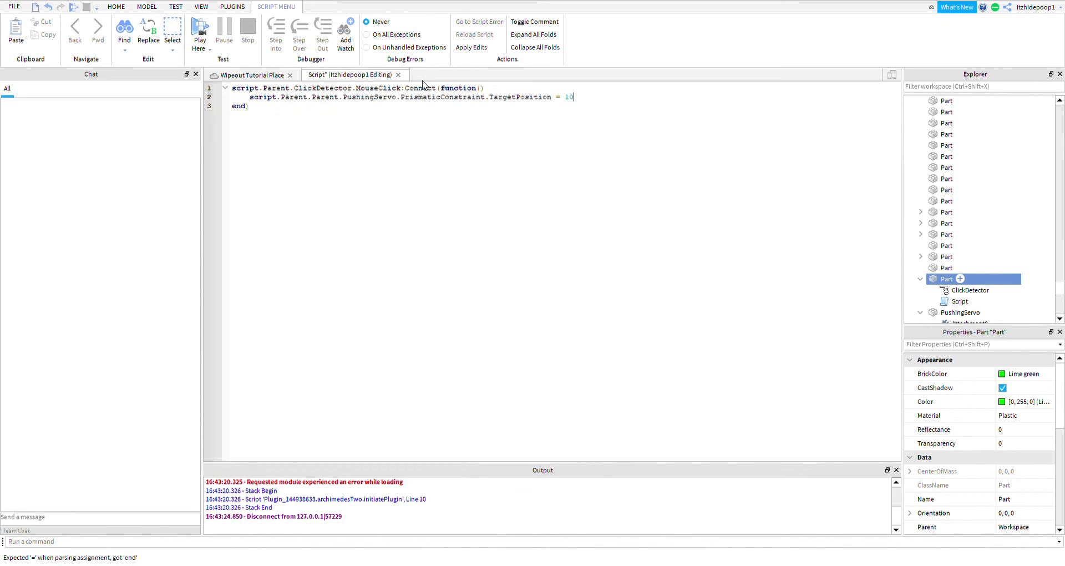
{"action": "key", "text": "BackSpace"}
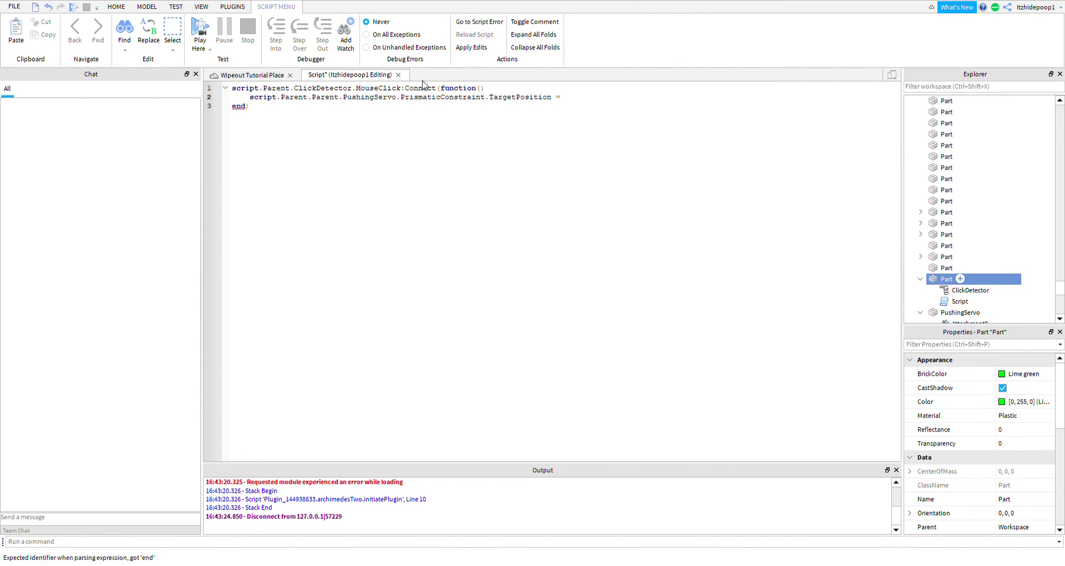
{"action": "type", "text": "5"}
- Add wait(2) and a line setting the PushingServo PrismaticConstraint's TargetPosition to 1 inside the function
{"action": "key", "text": "Return"}
{"action": "type", "text": "wait ()"}
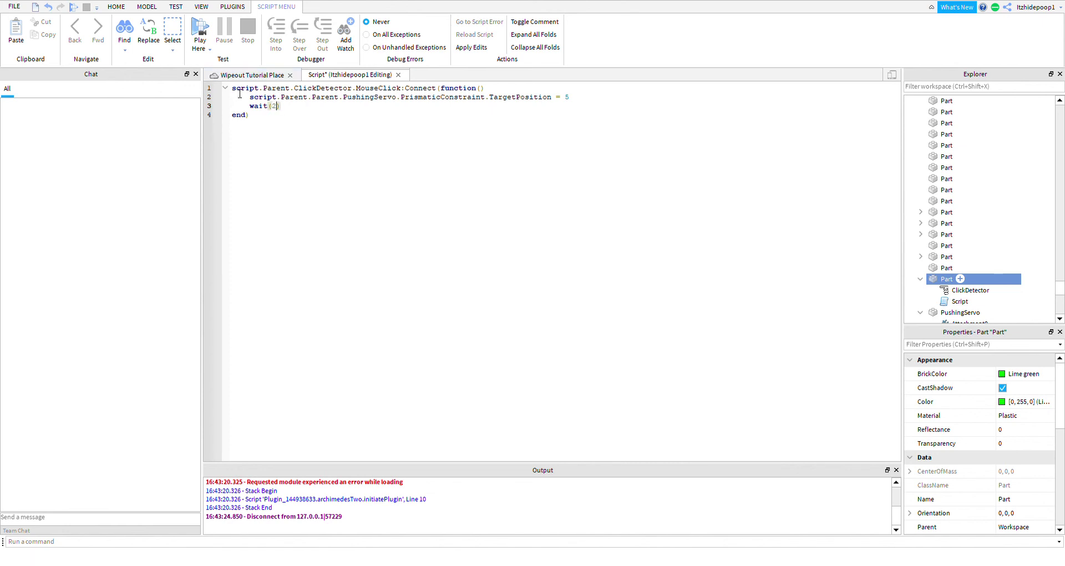
{"action": "key", "text": "Return"}
{"action": "type", "text": "script.Parent.Parent.PushingServo.PrismaticConstraint.TargetPosition = 10"}
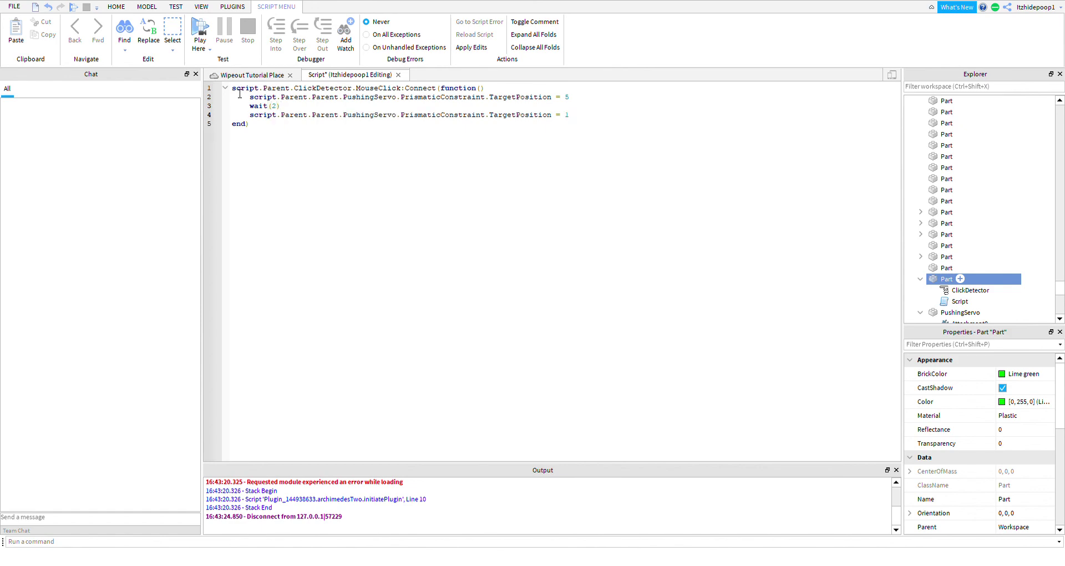
- Playtest the place near the lime green button, check how the punching wall responds to it, and end the test
{"action": "left_click", "coordinate": [225, 76]}
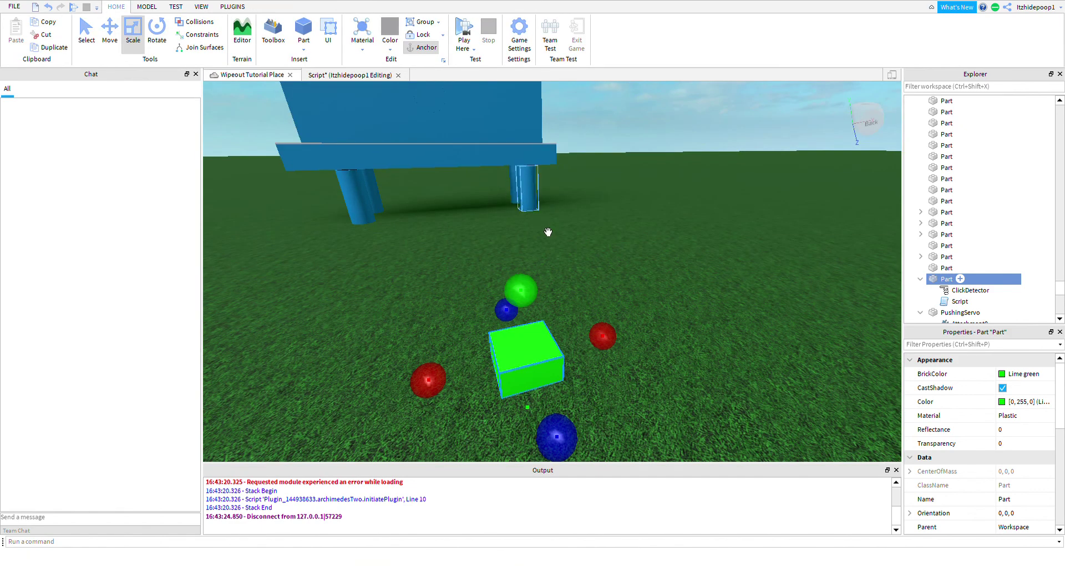
{"action": "right_click_drag", "start_coordinate": [548, 232], "coordinate": [554, 244]}
{"action": "key", "text": "w"}
{"action": "left_click", "coordinate": [460, 27]}
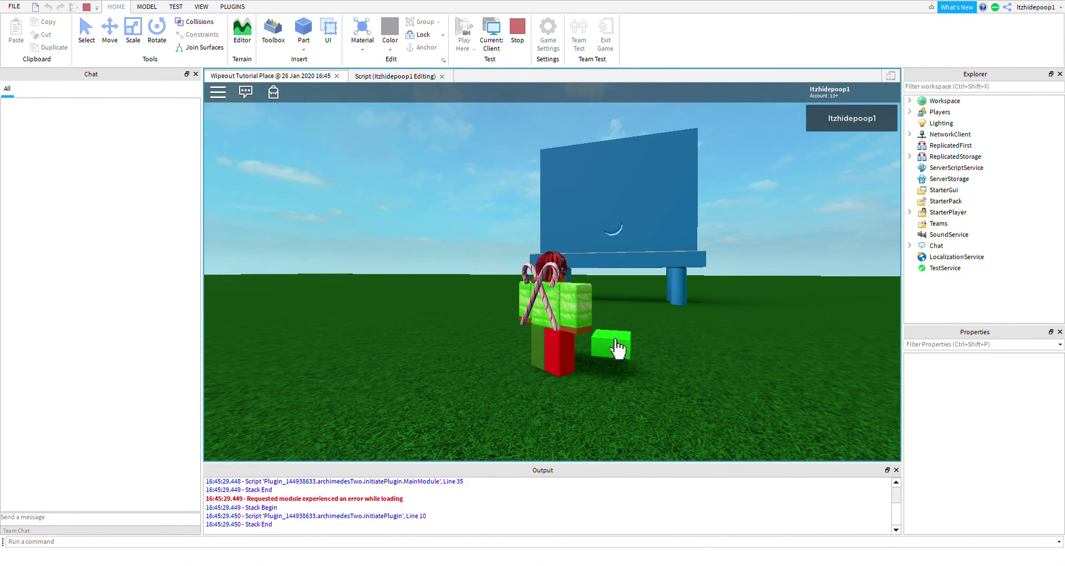
{"action": "right_click_drag", "start_coordinate": [616, 339], "coordinate": [669, 339]}
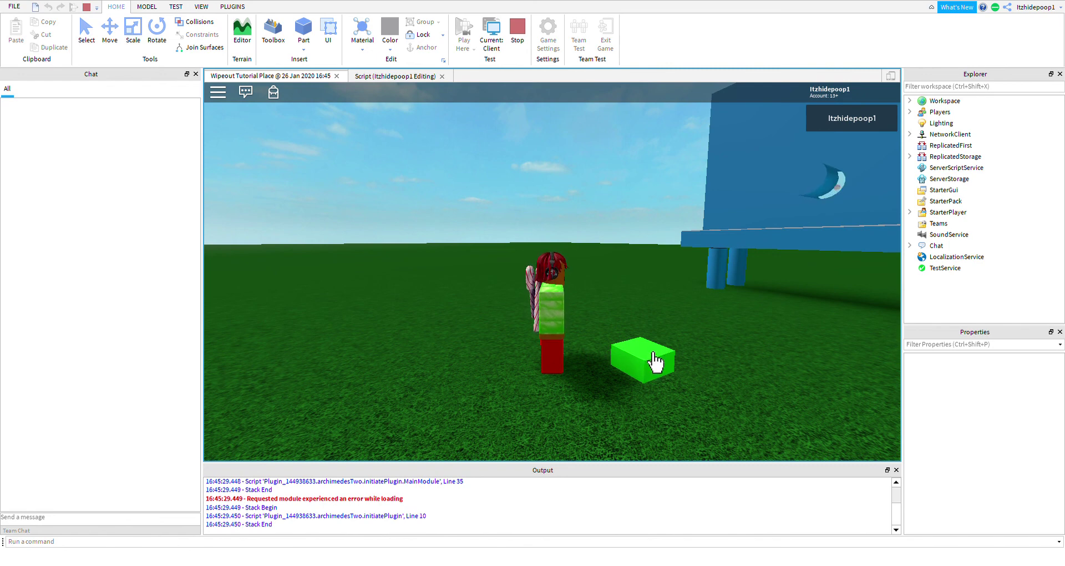
{"action": "left_click", "coordinate": [517, 28]}
- Close the button's script and delete the lime green part from in front of the punching wall
{"action": "scroll", "coordinate": [627, 313], "scroll_direction": "down", "scroll_amount": 10}
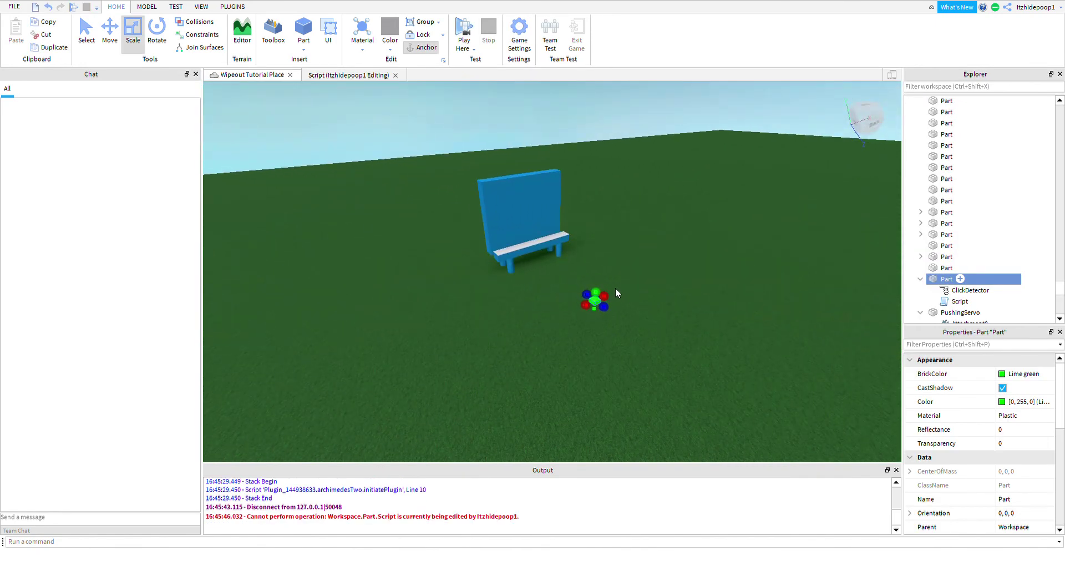
{"action": "left_click", "coordinate": [400, 82]}
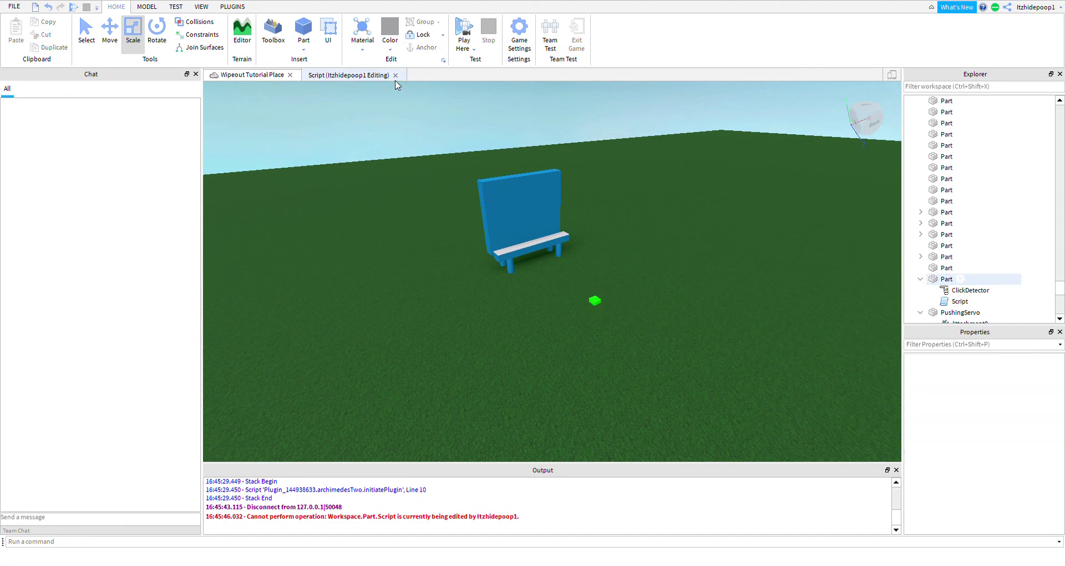
{"action": "left_click", "coordinate": [398, 78]}
{"action": "left_click", "coordinate": [396, 77]}
{"action": "scroll", "coordinate": [615, 255], "scroll_direction": "up", "scroll_amount": 5}
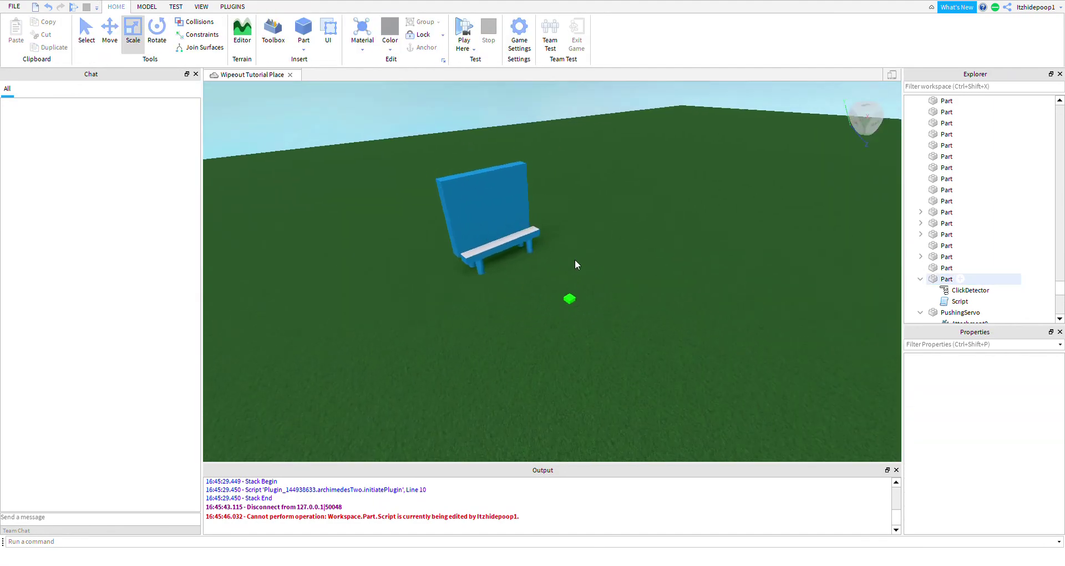
{"action": "left_click", "coordinate": [571, 311]}
{"action": "key", "text": "Delete"}
{"action": "scroll", "coordinate": [645, 323], "scroll_direction": "down", "scroll_amount": 5}
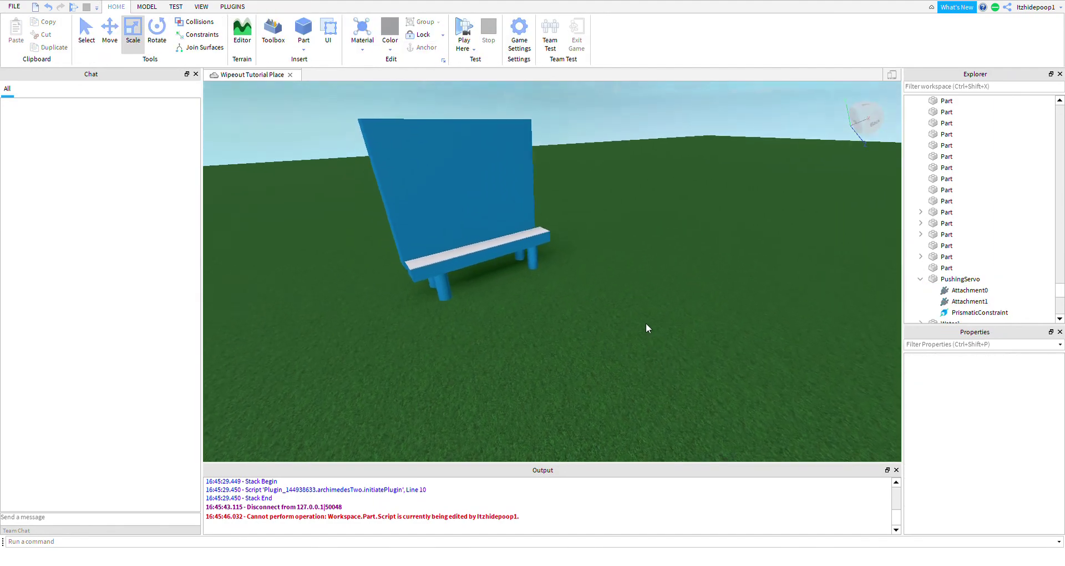